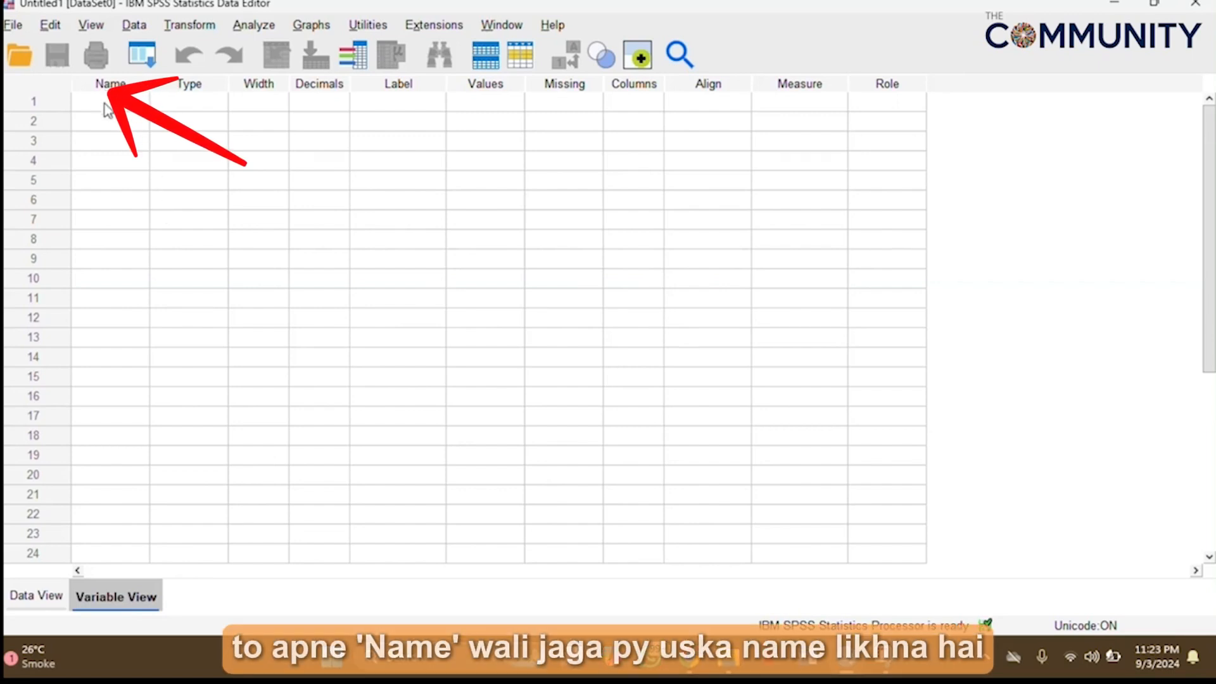
# Step: Name the first variable age and confirm Numeric as its variable type
pyautogui.click(106, 104)
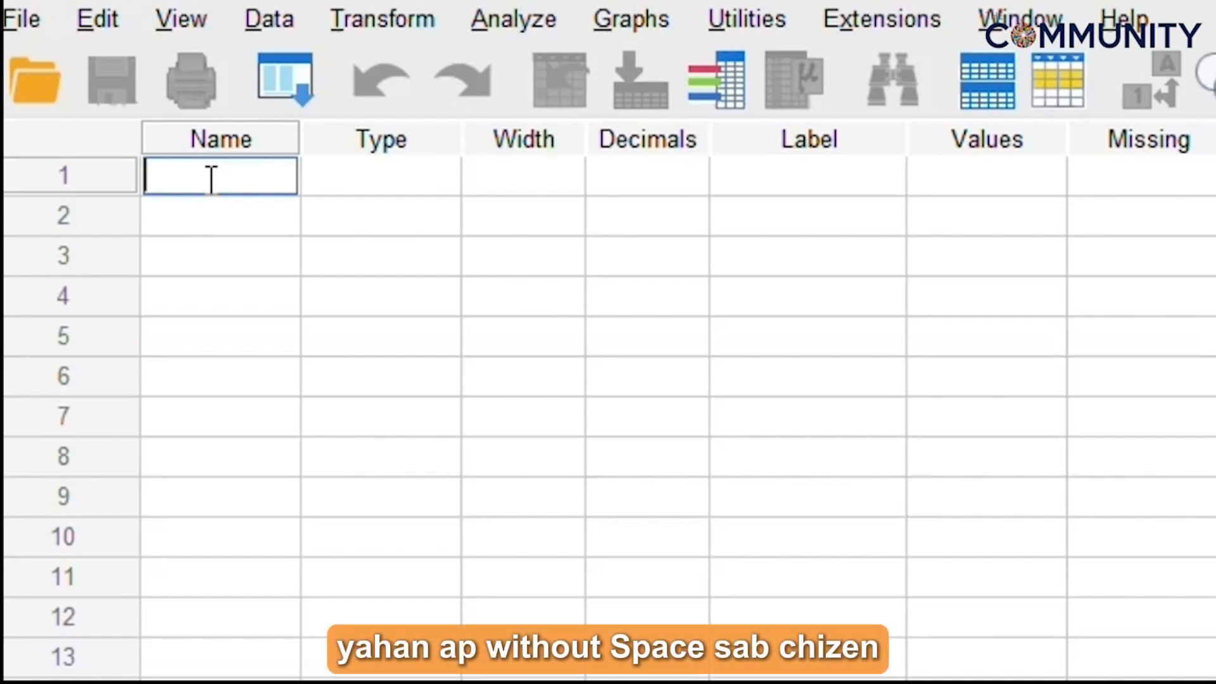
pyautogui.write('age')
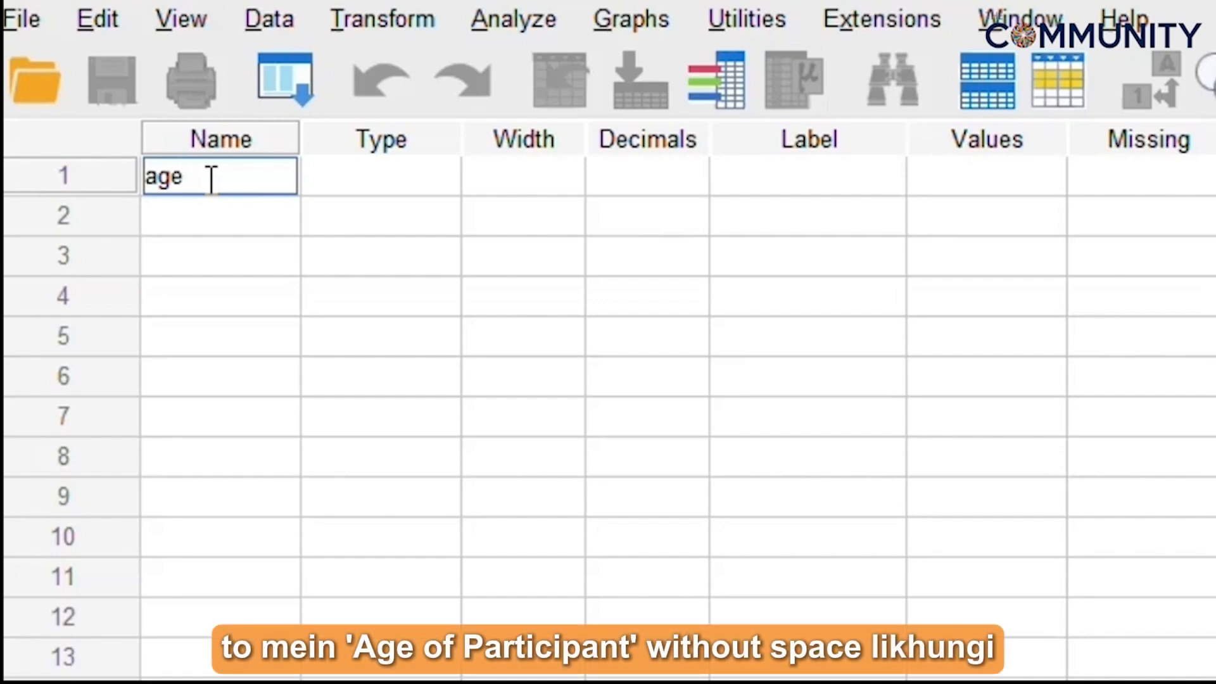
pyautogui.click(331, 190)
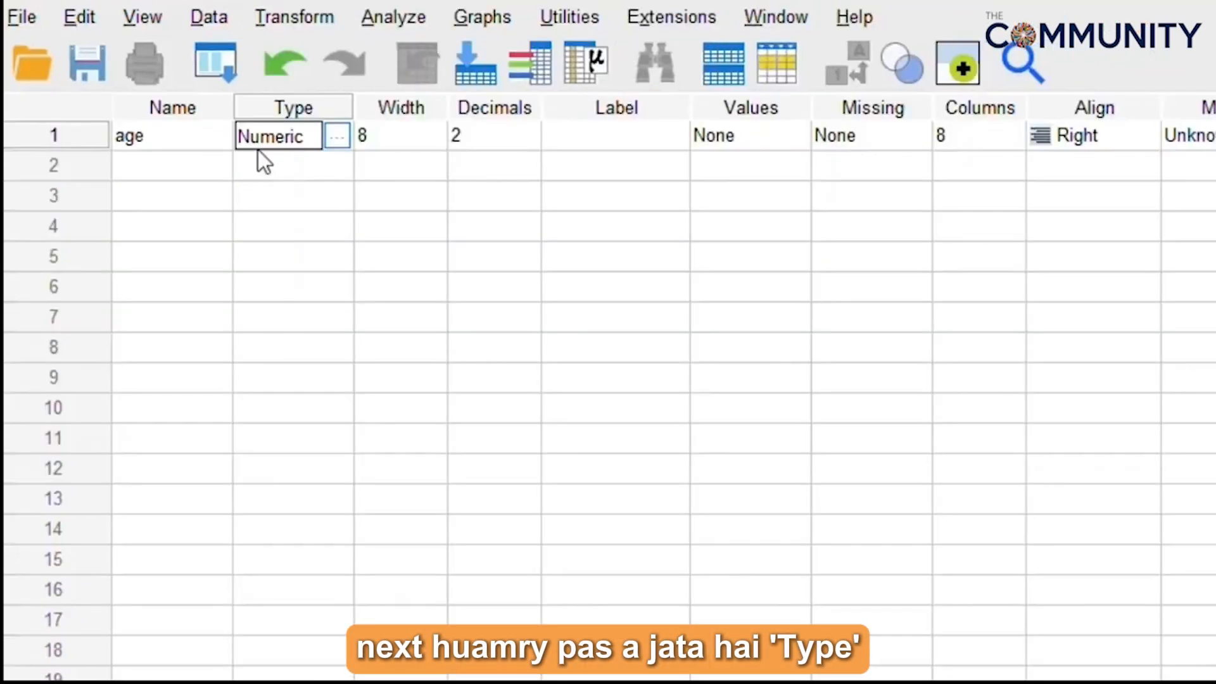
pyautogui.click(338, 141)
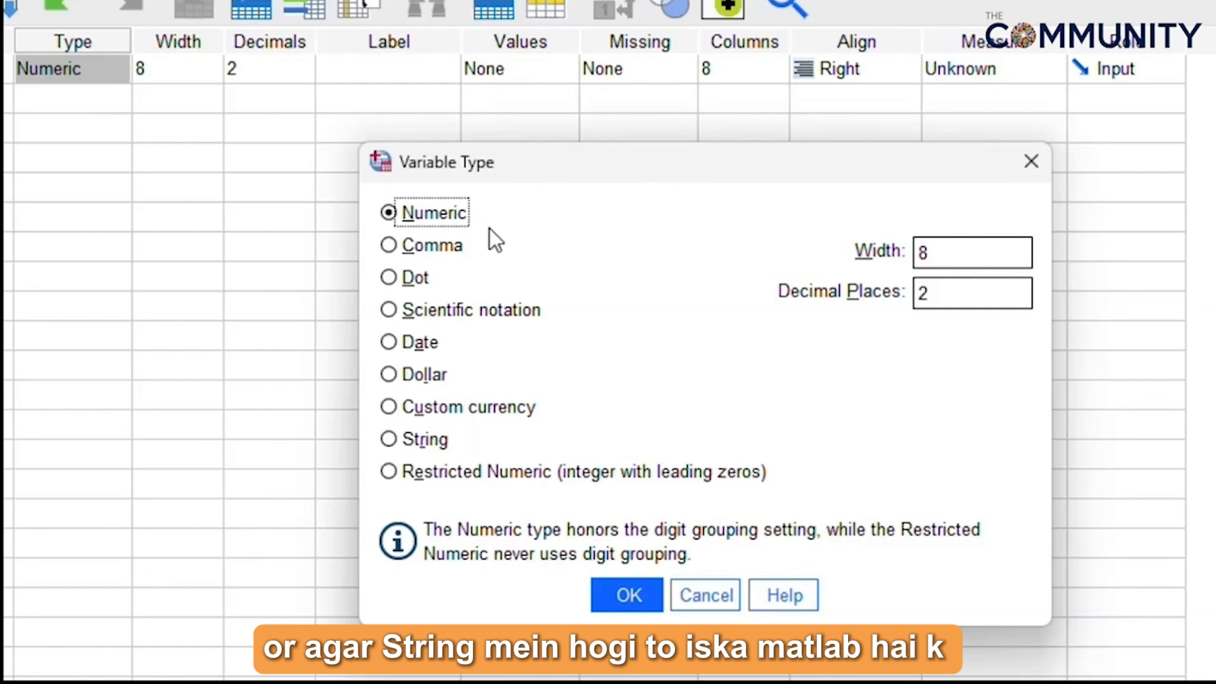
pyautogui.click(609, 606)
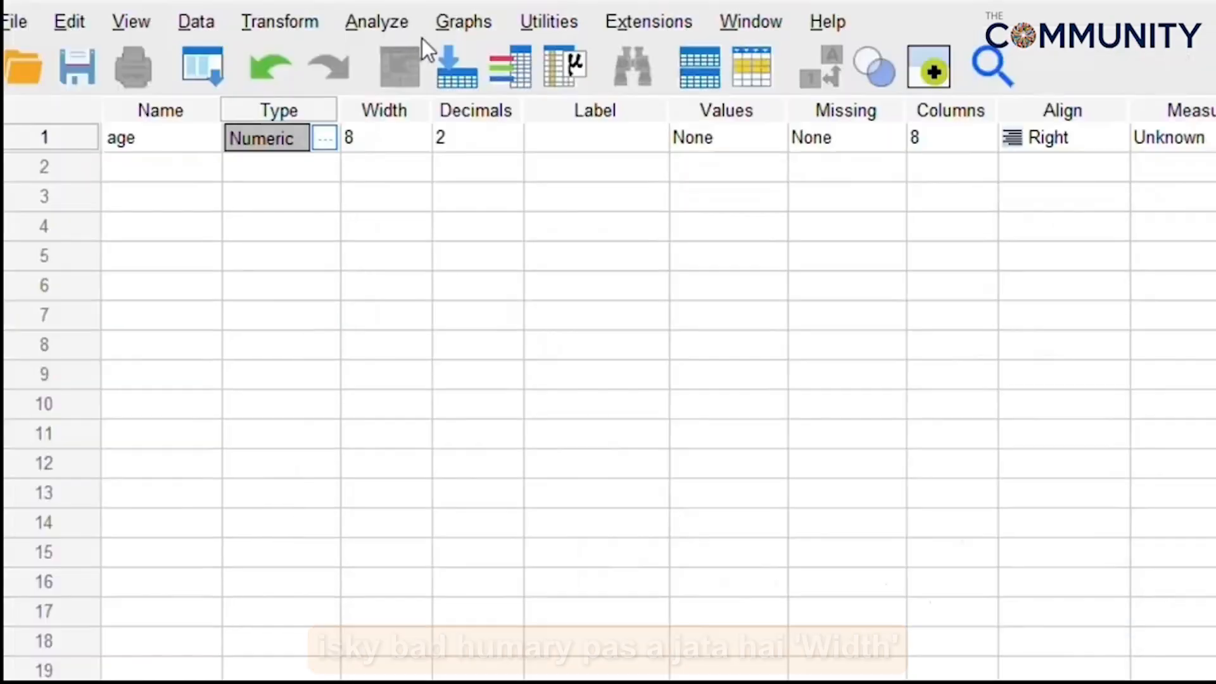
# Step: Enter Age as the label of the age variable
pyautogui.click(389, 111)
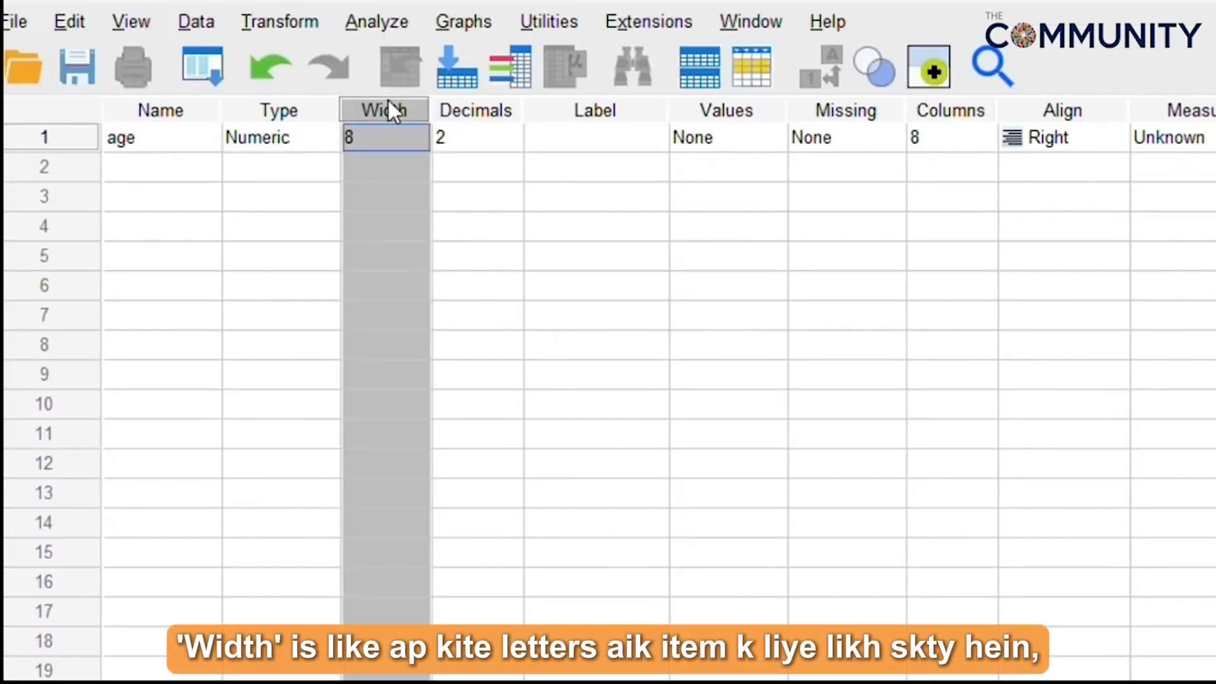
pyautogui.click(460, 108)
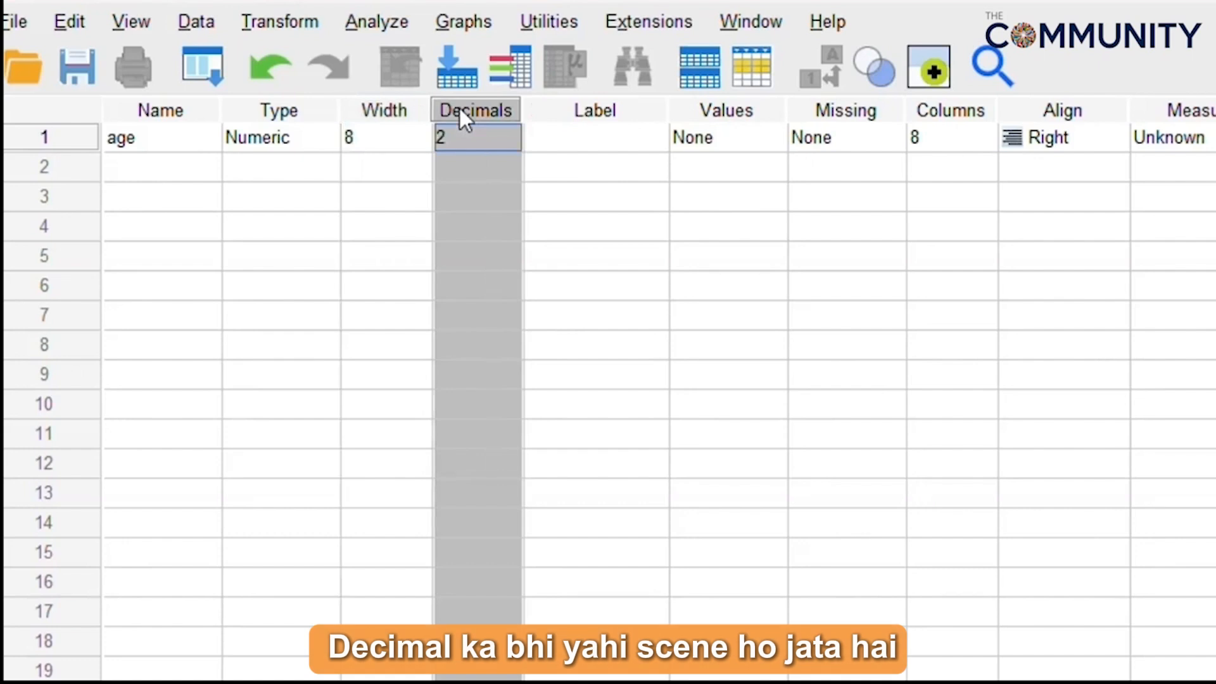
pyautogui.click(610, 113)
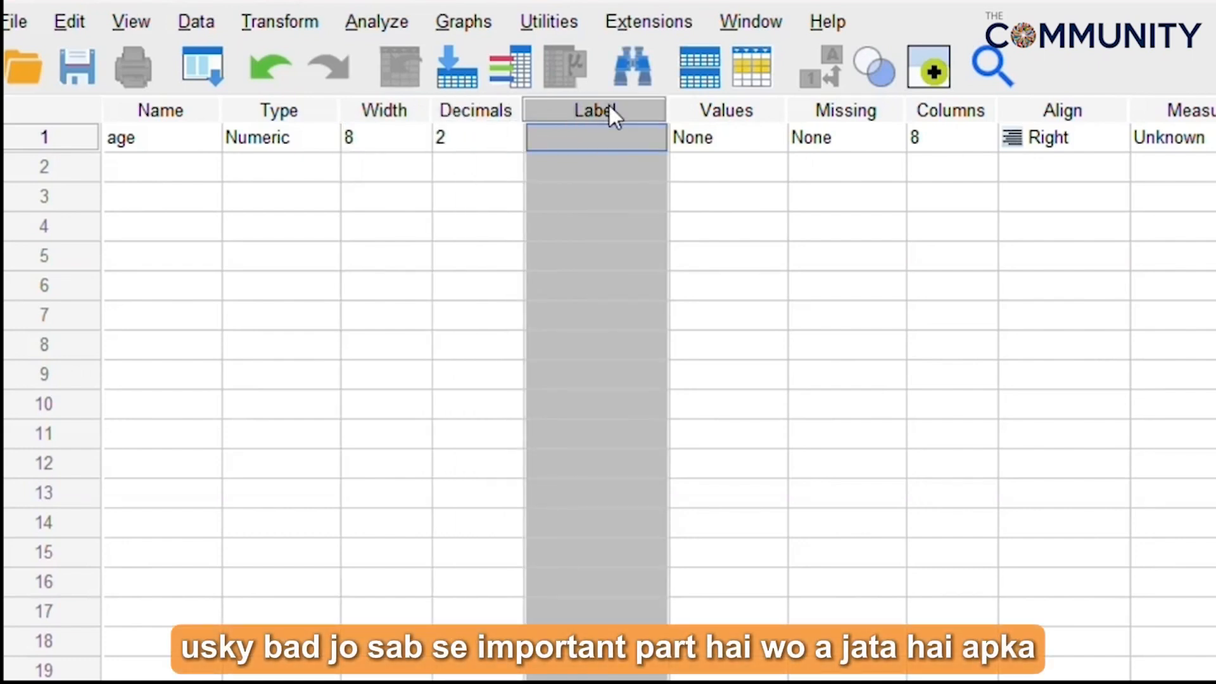
pyautogui.click(586, 137)
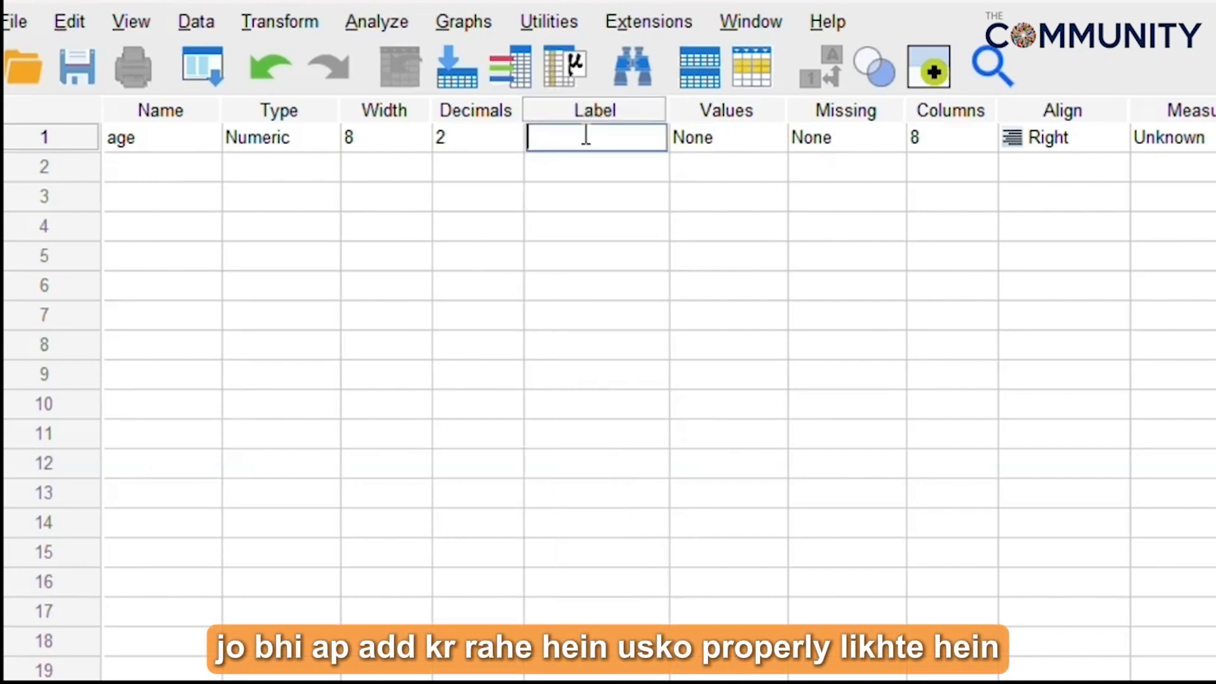
pyautogui.write('A')
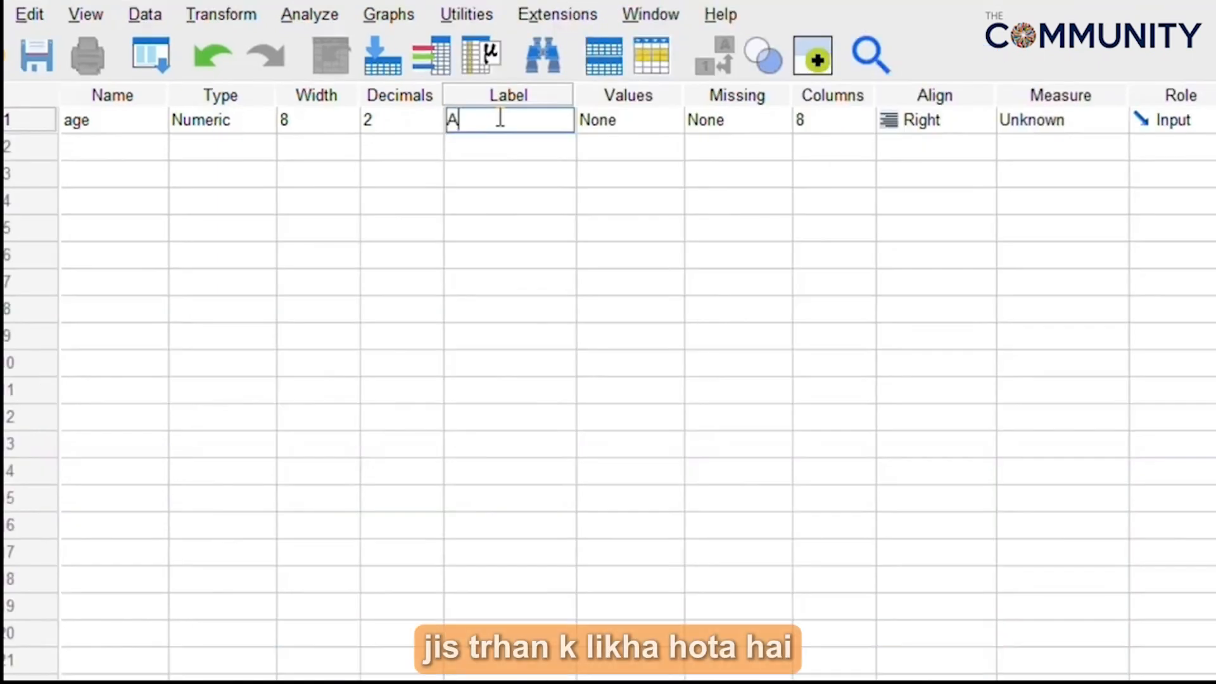
pyautogui.write('g')
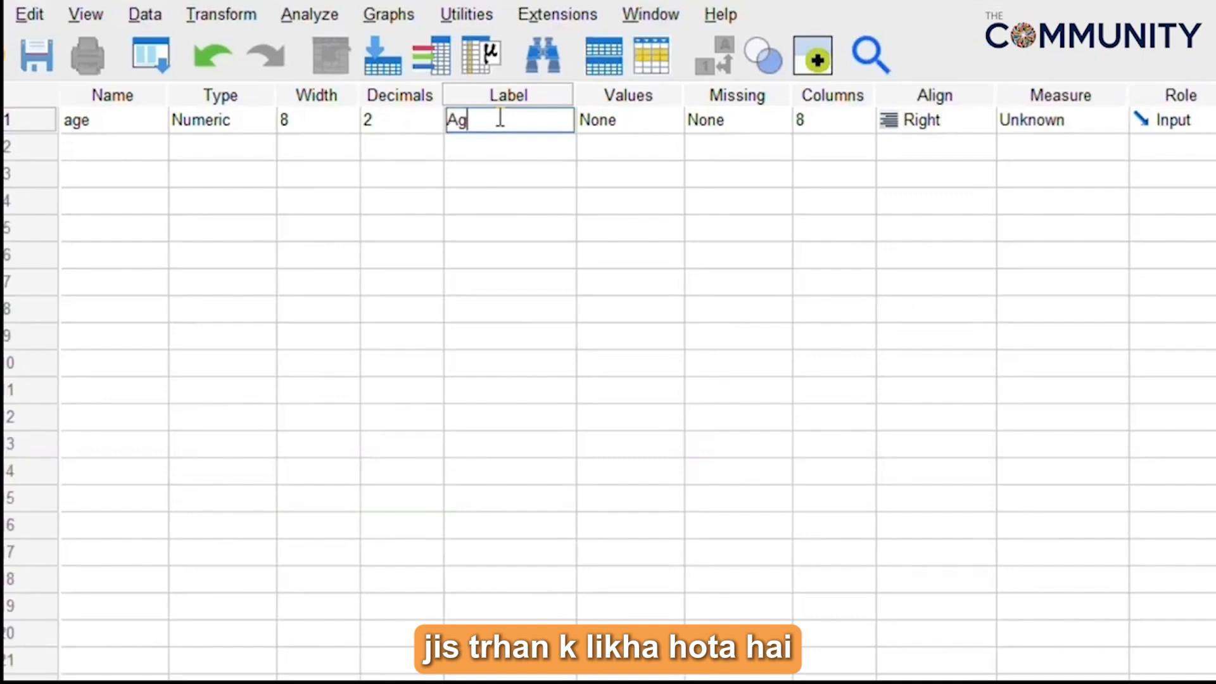
pyautogui.write('e')
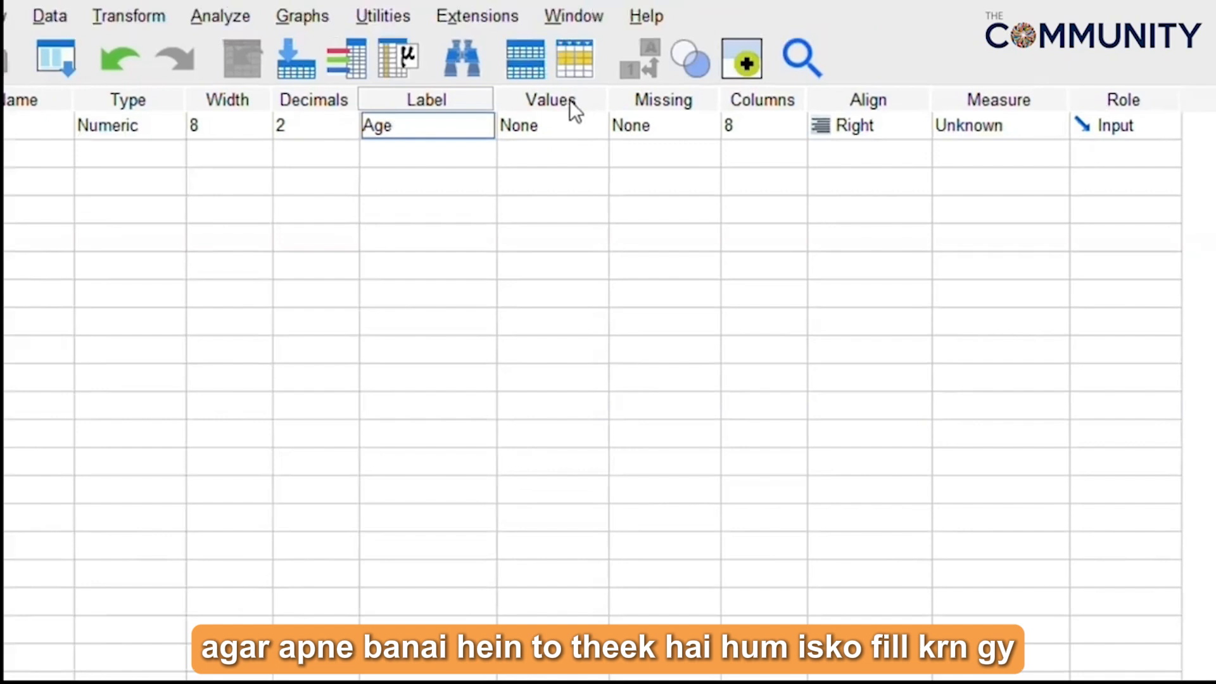
# Step: Open the value label settings of the age variable and close them without defining any labels
pyautogui.click(568, 100)
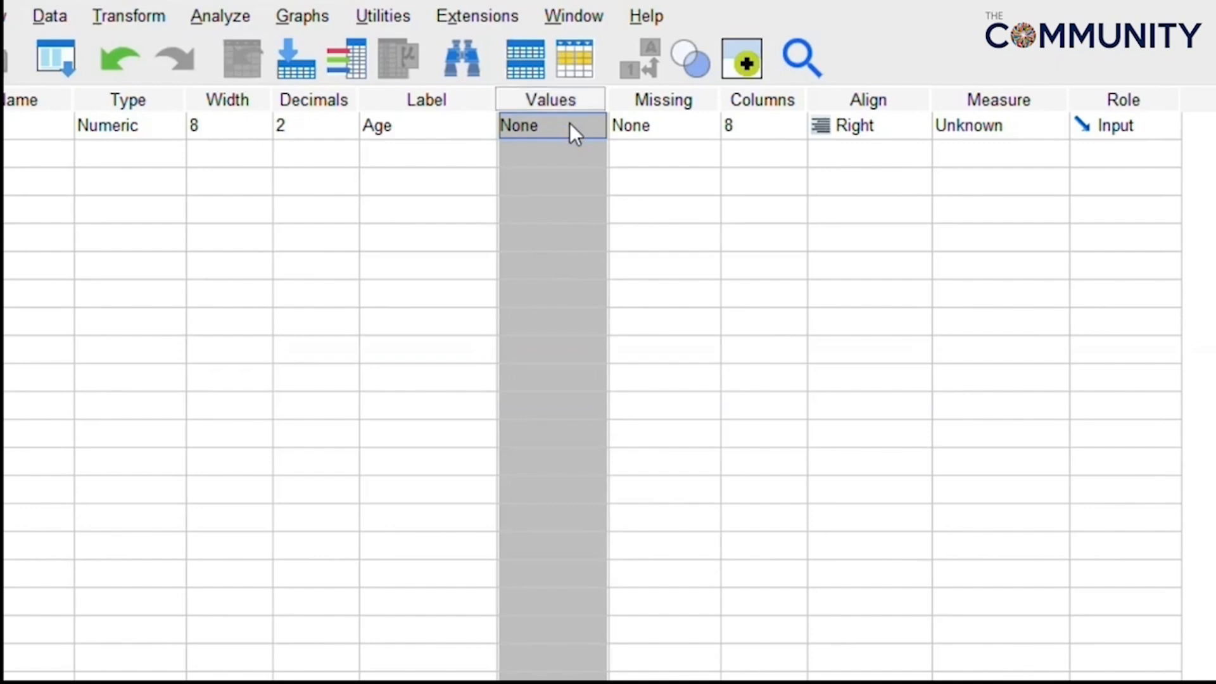
pyautogui.click(568, 122)
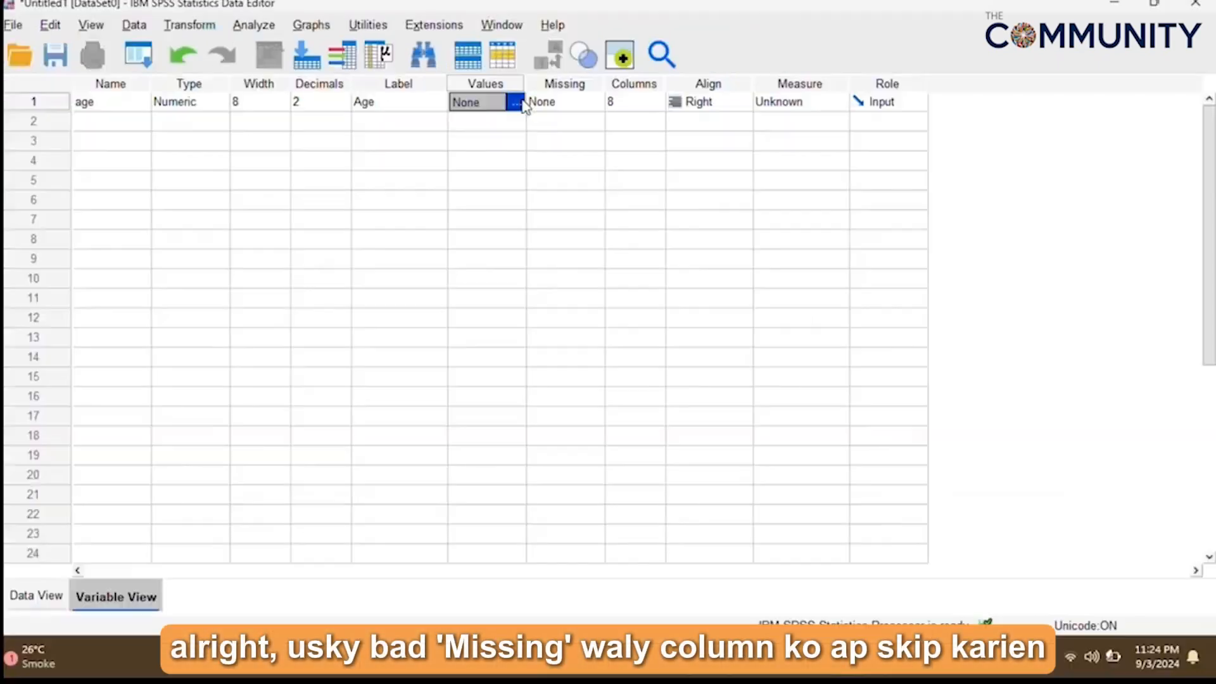
pyautogui.click(601, 126)
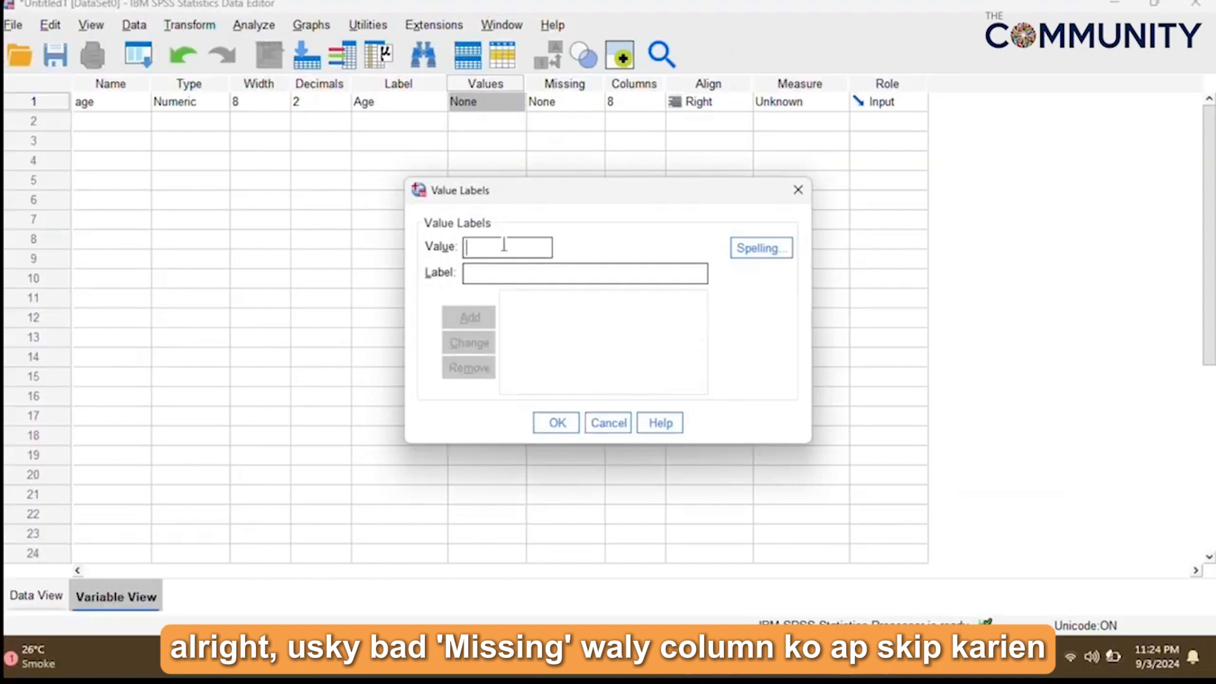
pyautogui.click(798, 189)
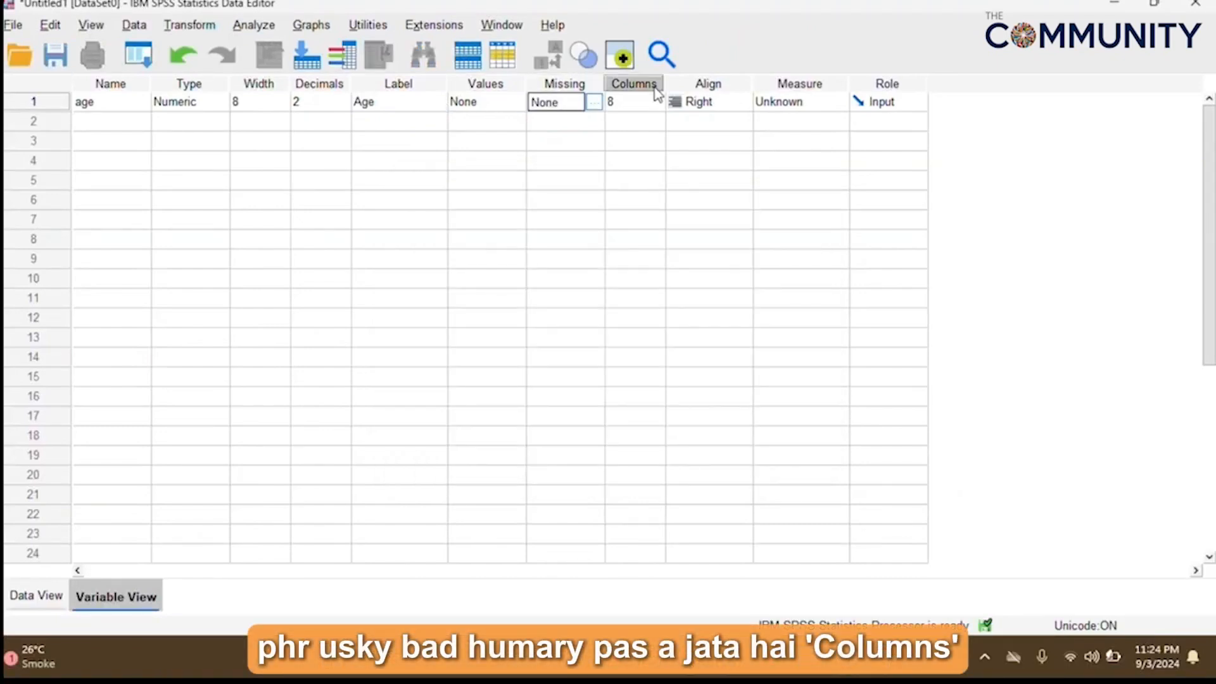
# Step: Set the measurement level of the age variable to Scale
pyautogui.click(656, 89)
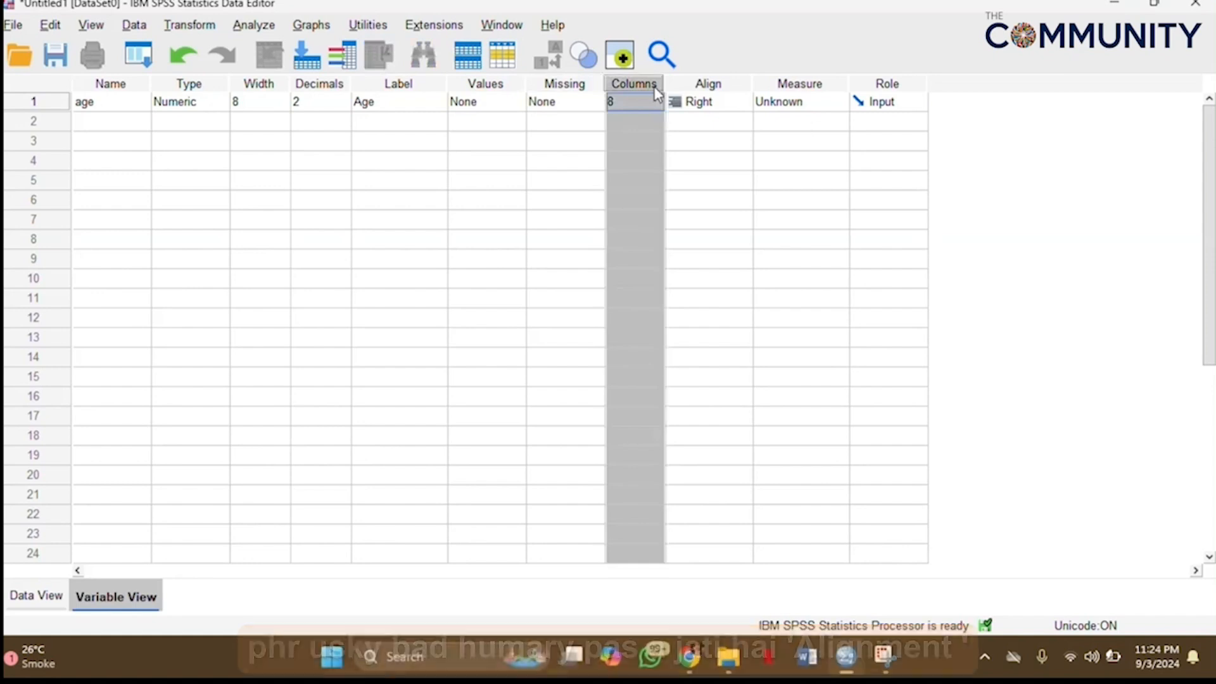
pyautogui.click(703, 87)
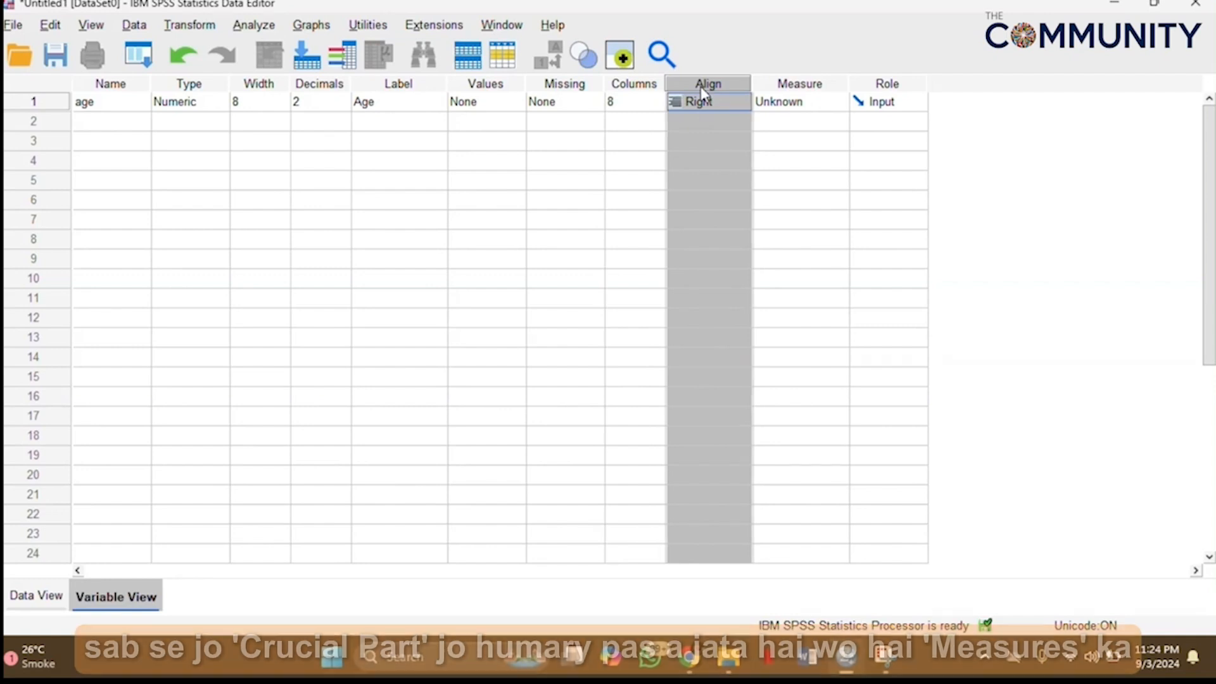
pyautogui.click(805, 86)
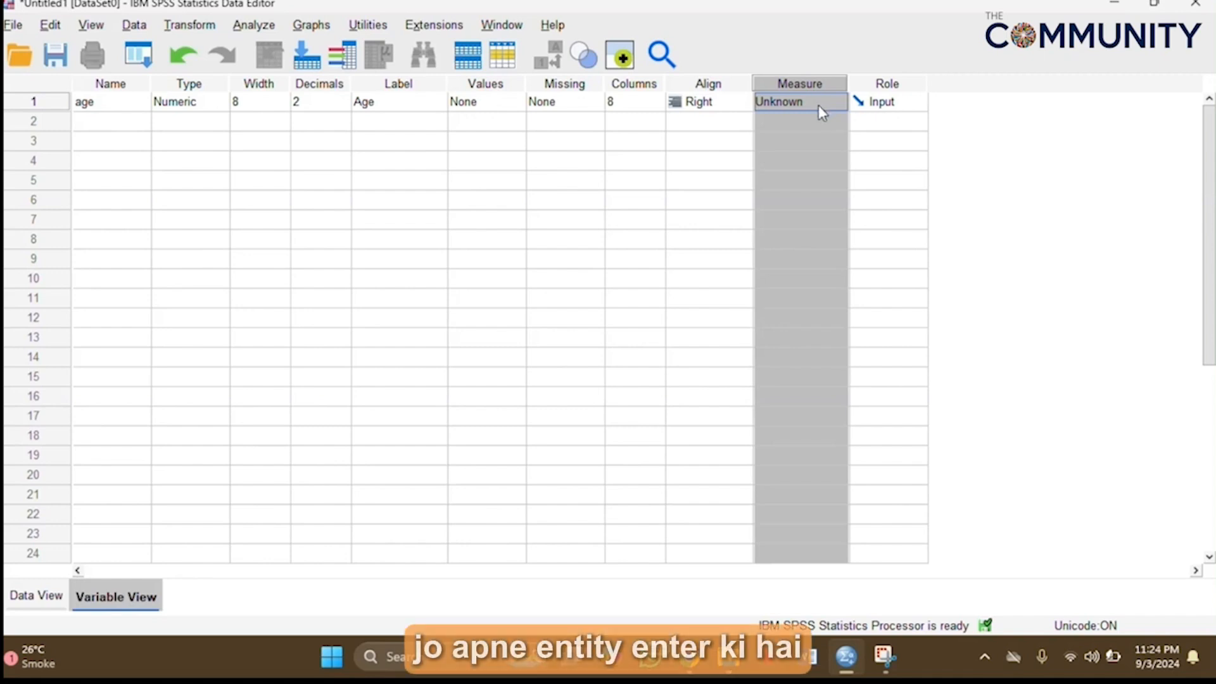
pyautogui.click(818, 105)
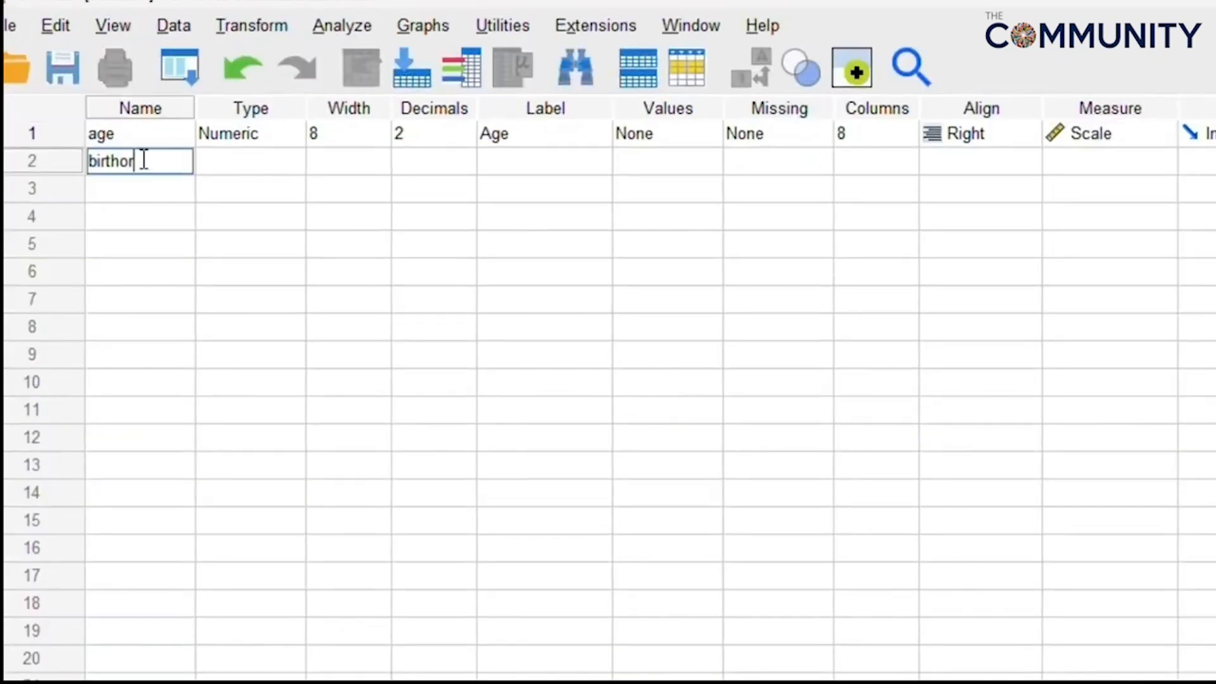
# Step: Name the second variable birthorder and give it the label Birth Order
pyautogui.write('der')
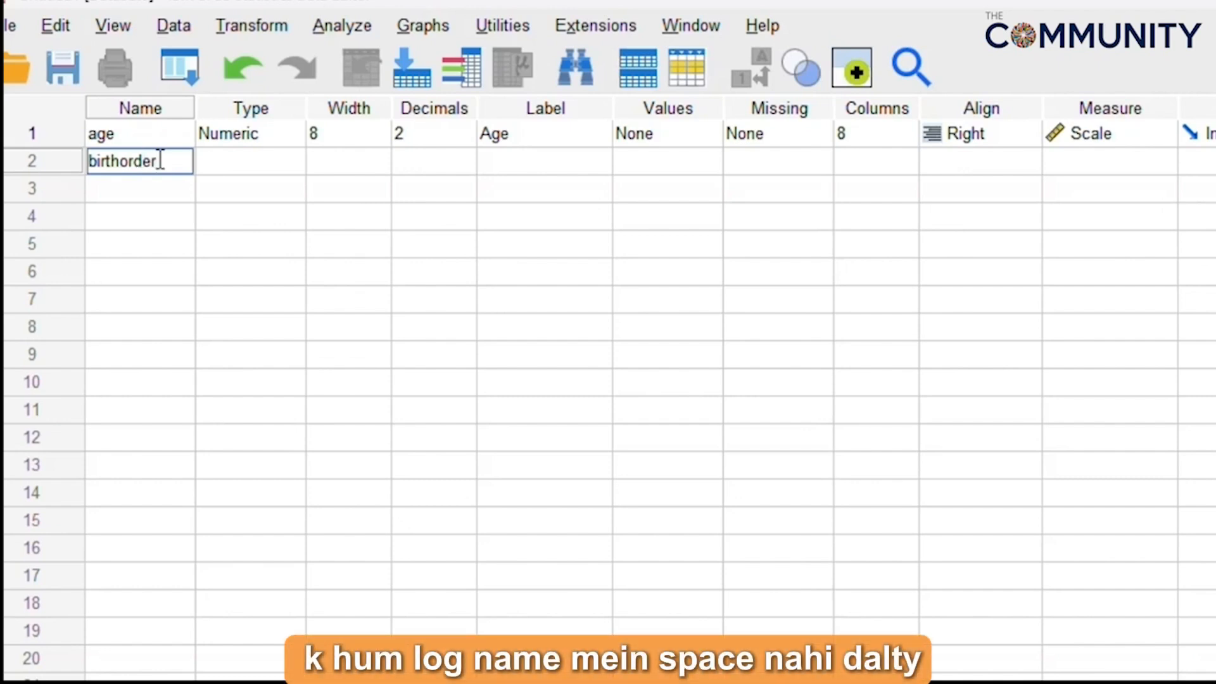
pyautogui.click(219, 163)
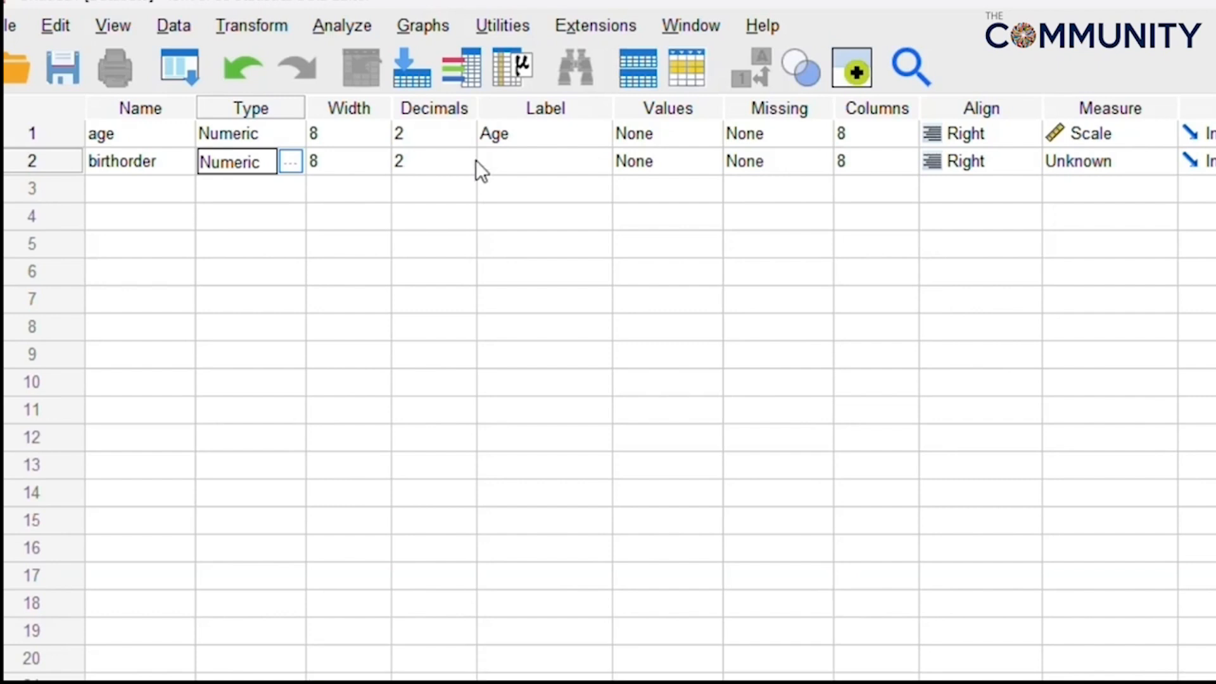
pyautogui.click(500, 161)
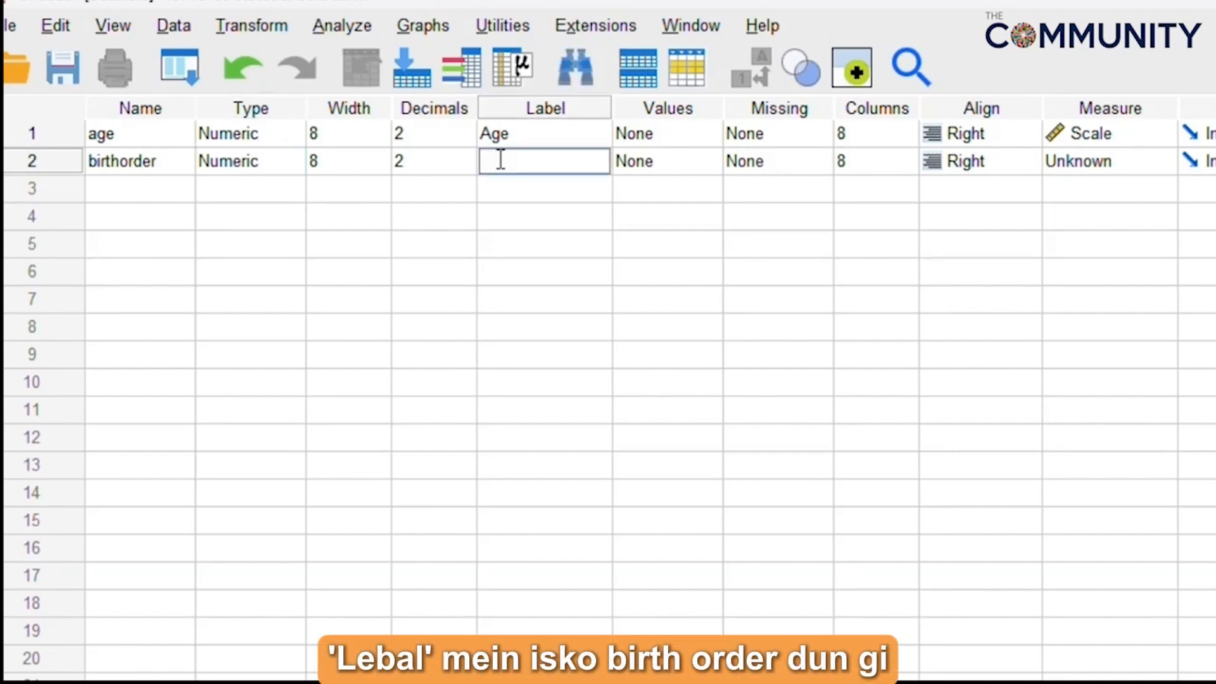
pyautogui.write('Birth Order')
# Step: Define the first value label for the birthorder variable, with 1 standing for First born
pyautogui.click(656, 160)
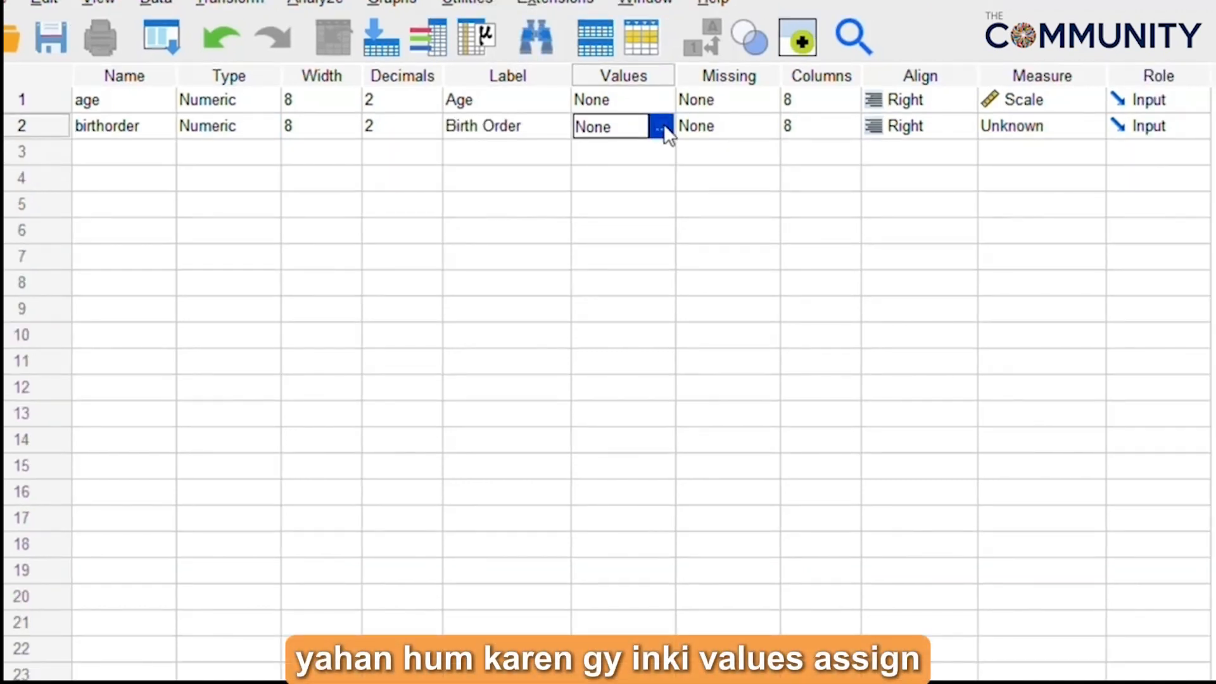
pyautogui.click(660, 128)
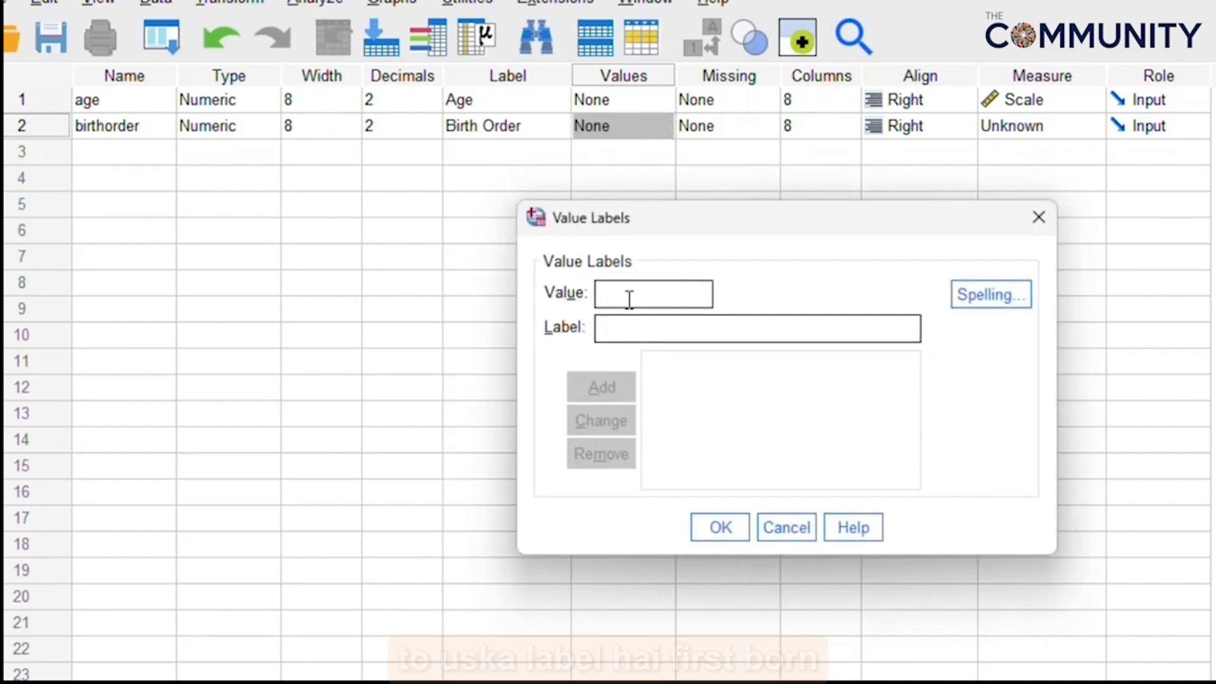
pyautogui.write('1')
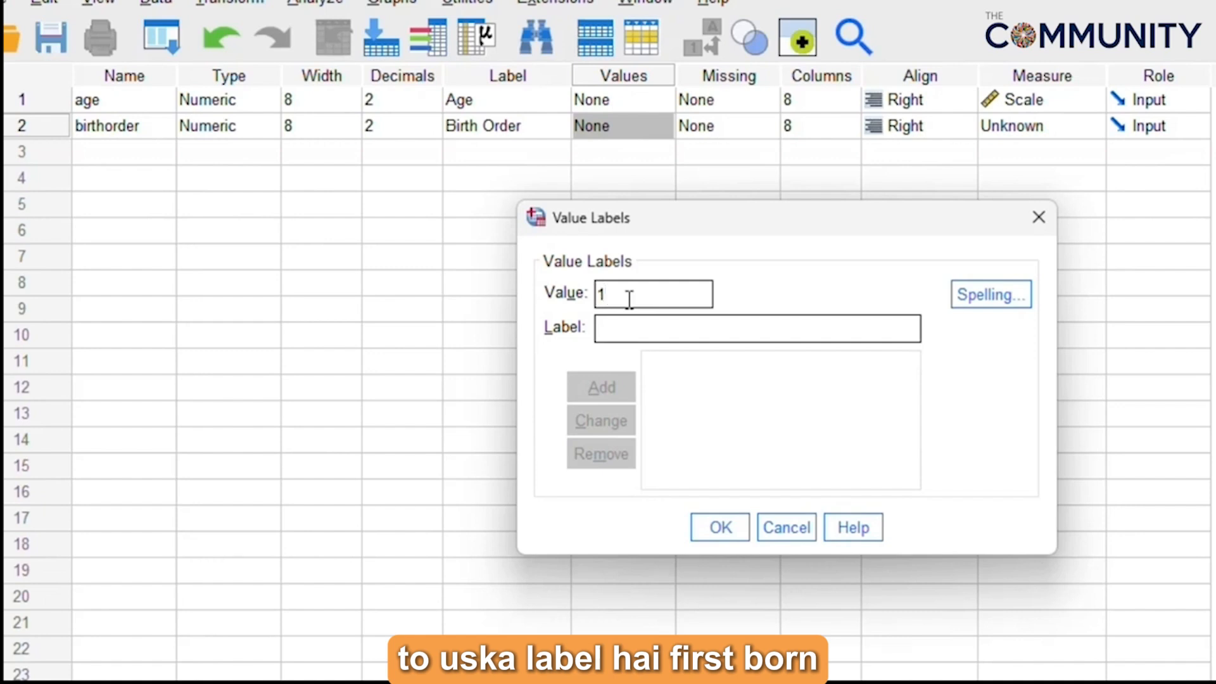
pyautogui.click(633, 326)
pyautogui.write('Fi')
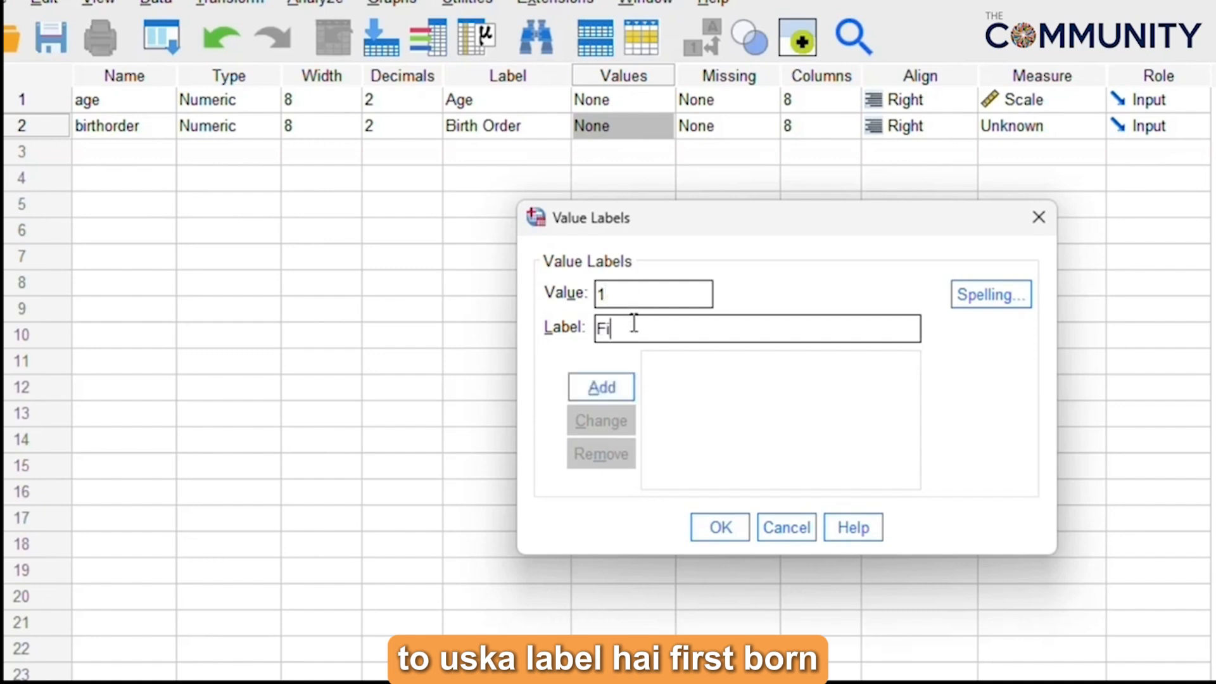
pyautogui.write('rst born')
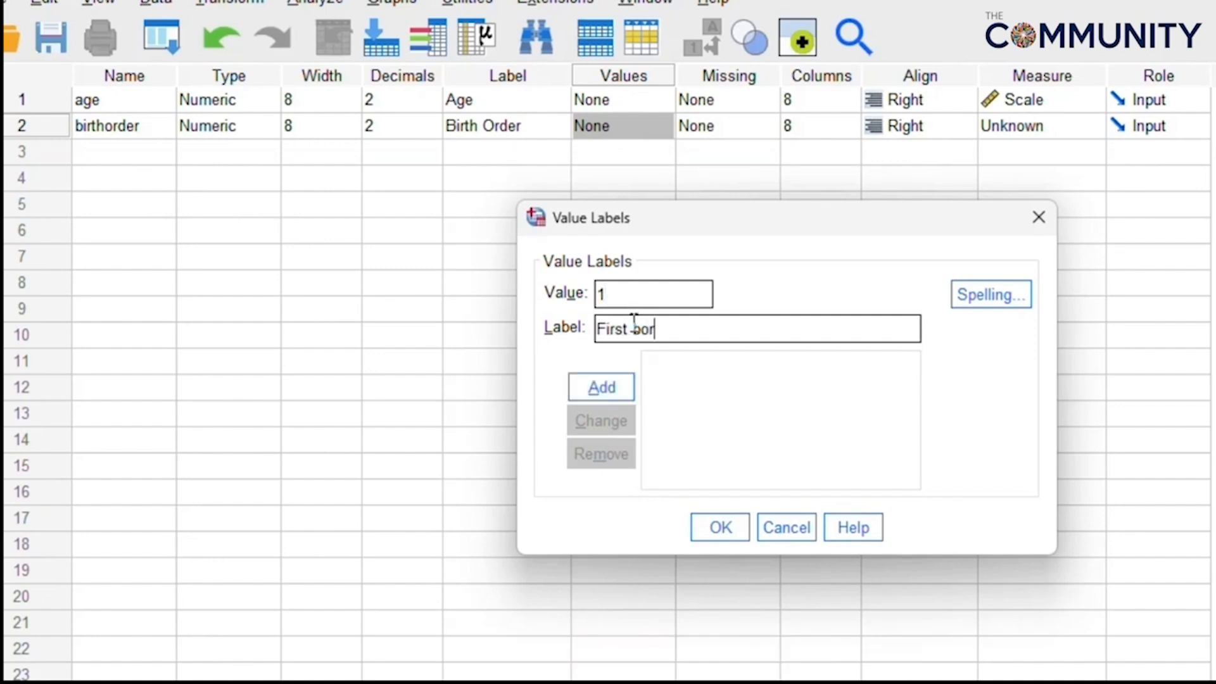
pyautogui.click(603, 375)
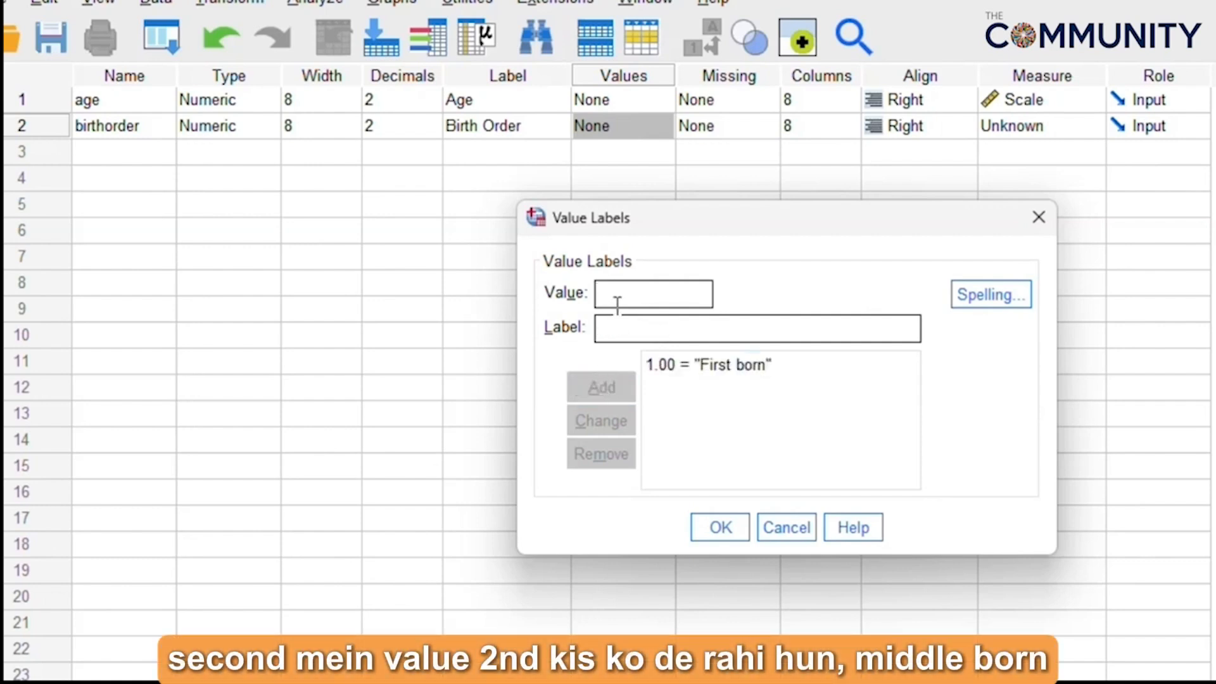
# Step: Add a value label for birthorder with 2 standing for middle born
pyautogui.write('2')
pyautogui.click(624, 328)
pyautogui.write('middle born')
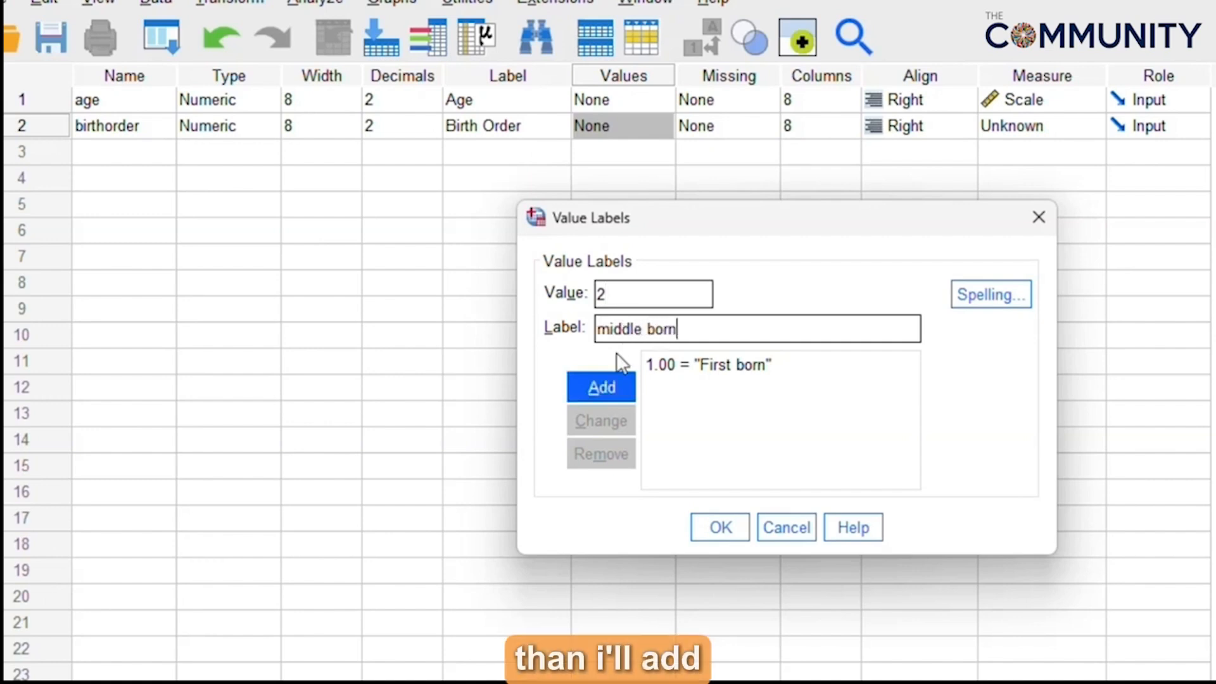
pyautogui.click(595, 385)
# Step: Add a value label with 3 standing for last born and apply the value labels to birthorder
pyautogui.click(611, 298)
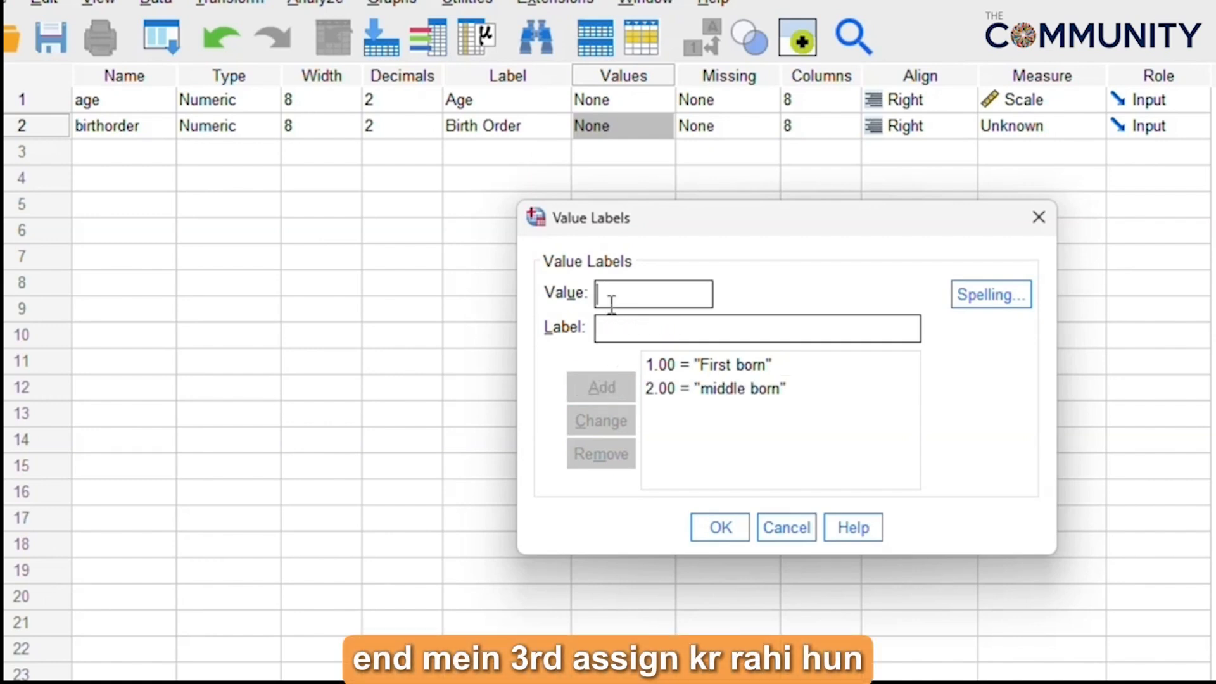
pyautogui.write('3')
pyautogui.click(609, 328)
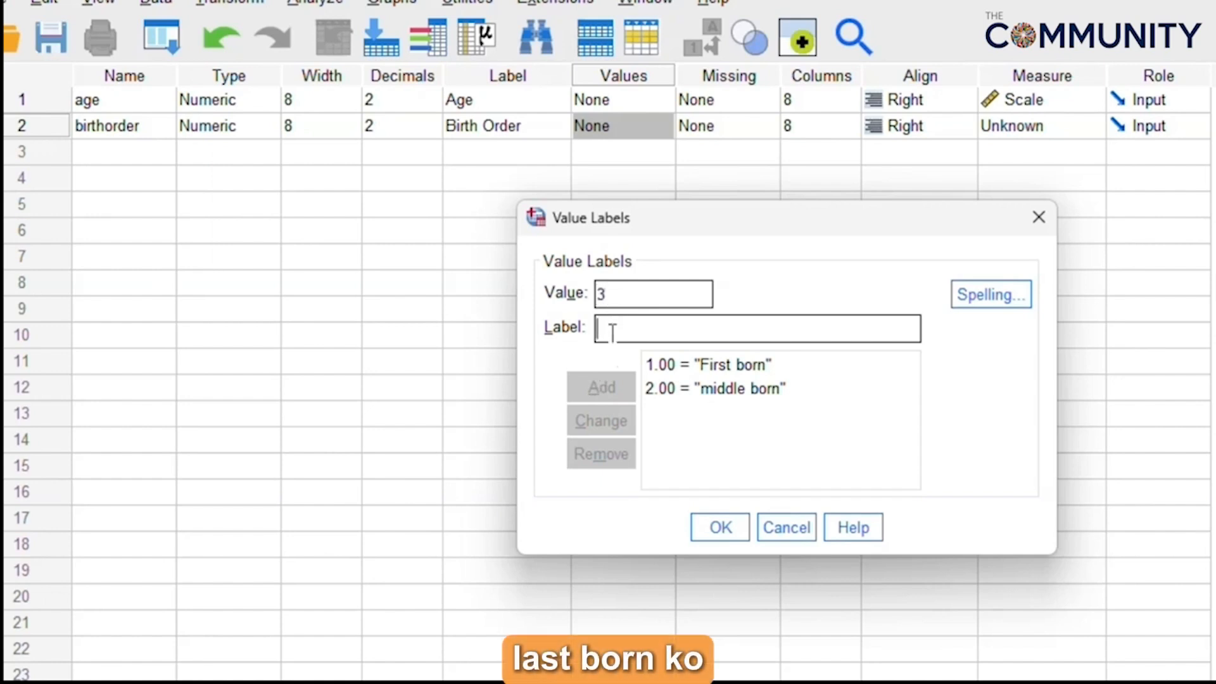
pyautogui.write('last b')
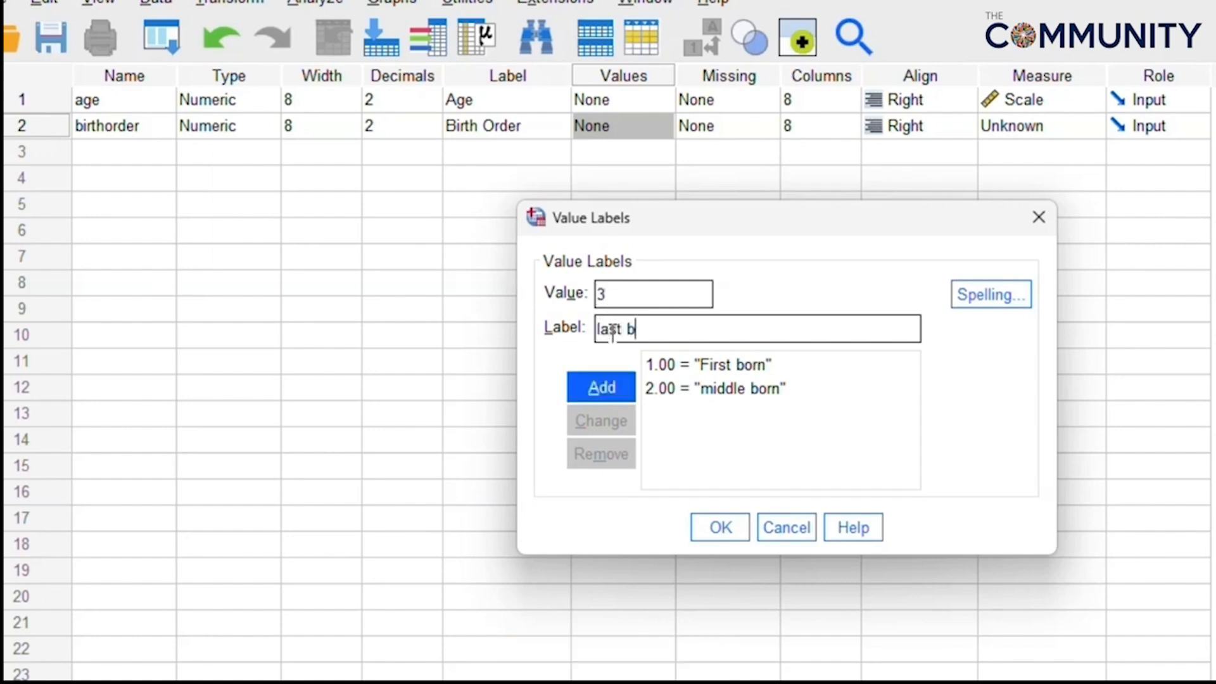
pyautogui.write('orn')
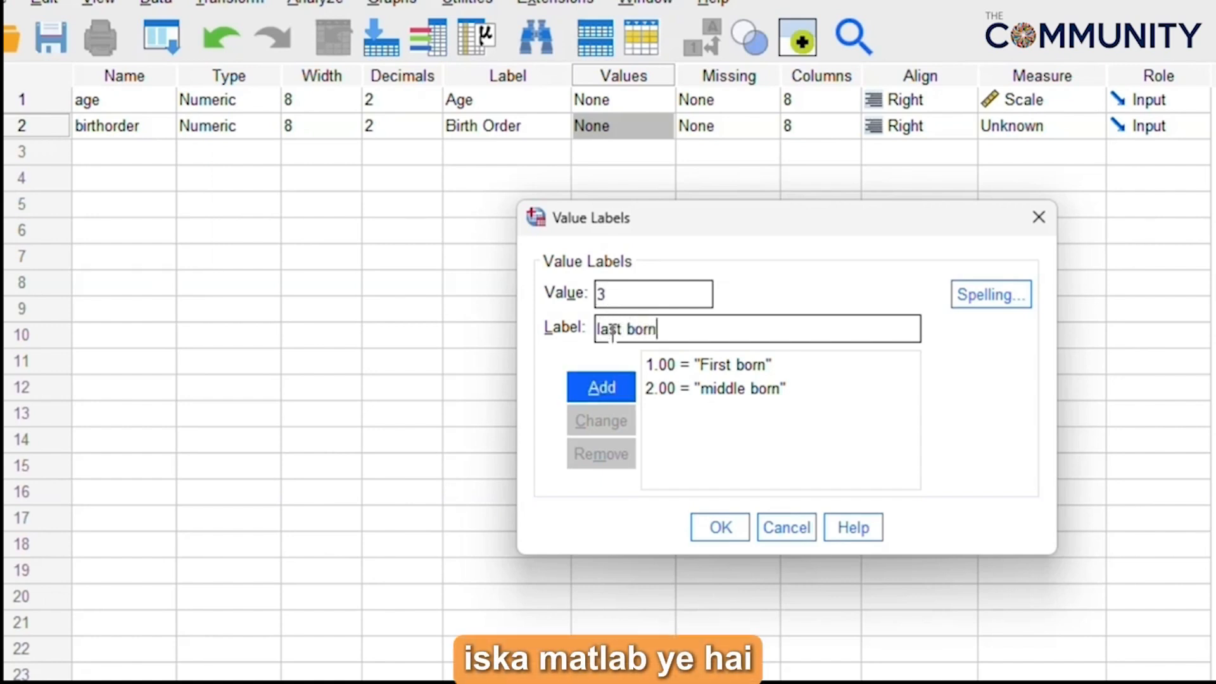
pyautogui.click(618, 376)
pyautogui.click(722, 514)
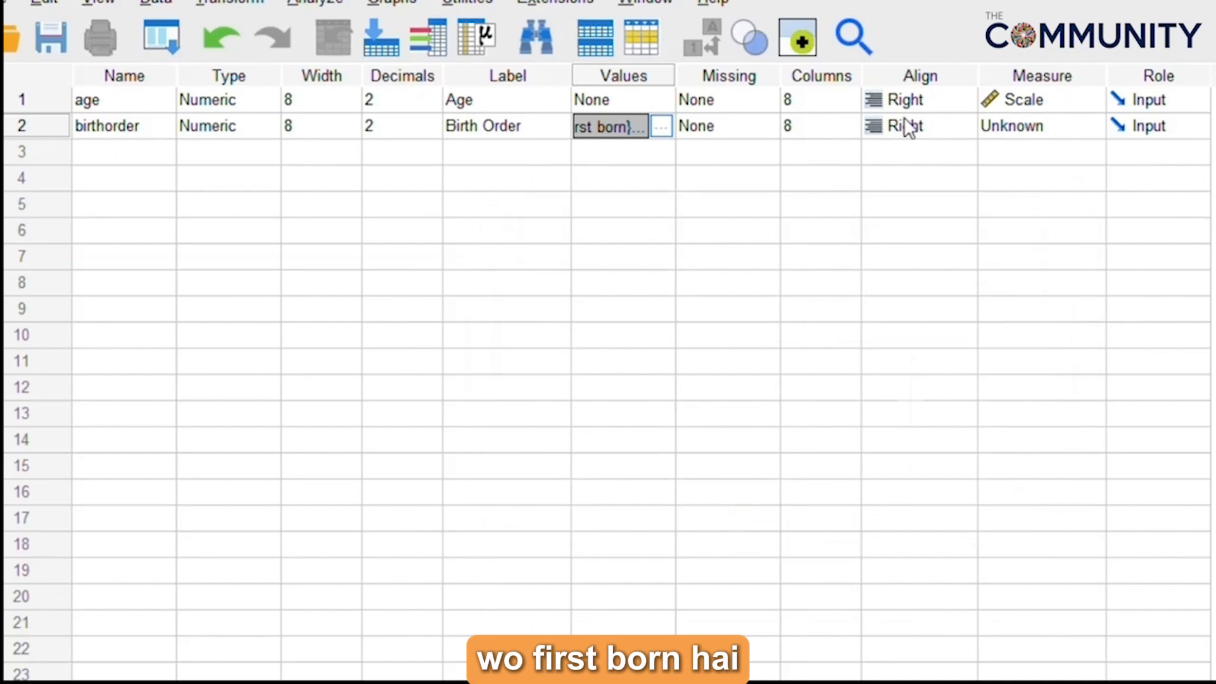
# Step: Set the measurement level of birthorder to Ordinal and name the third variable familysystem
pyautogui.click(1019, 125)
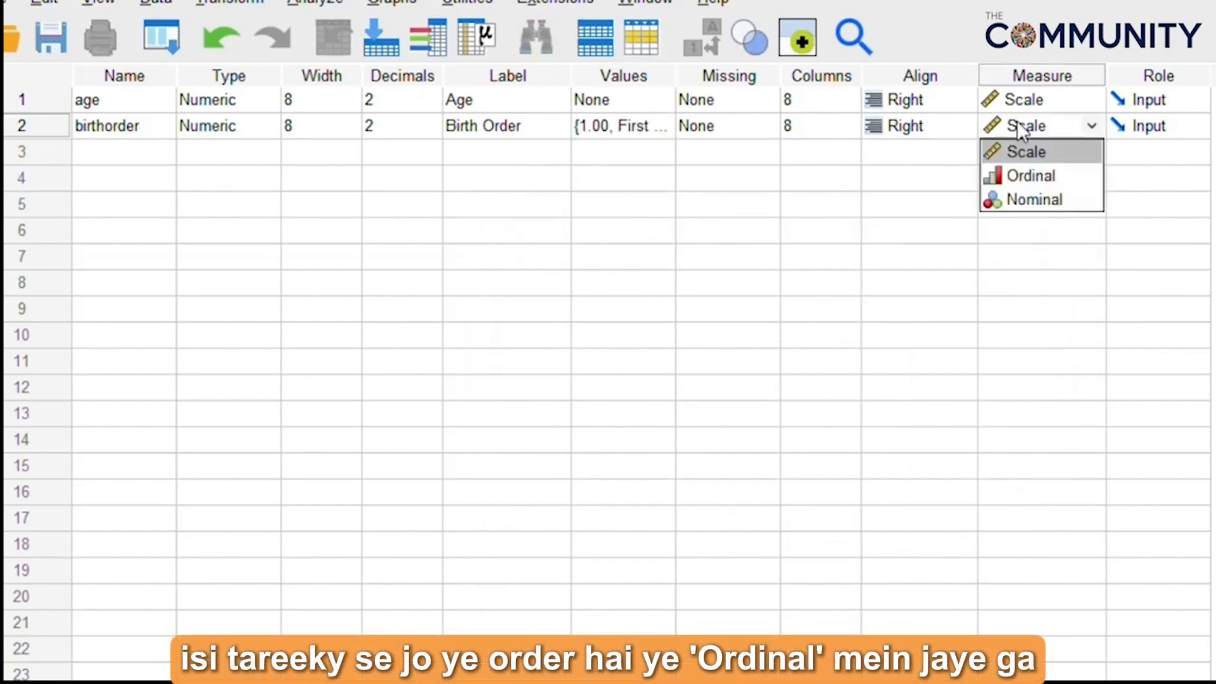
pyautogui.click(1011, 176)
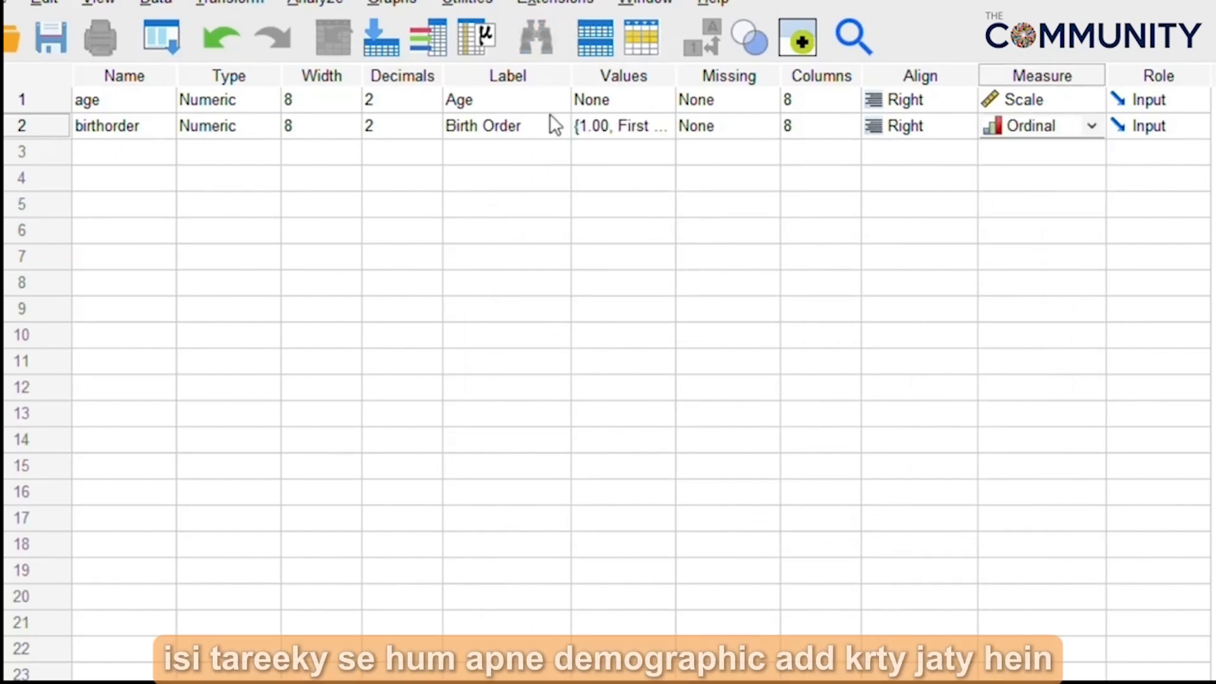
pyautogui.click(93, 152)
pyautogui.write('fami')
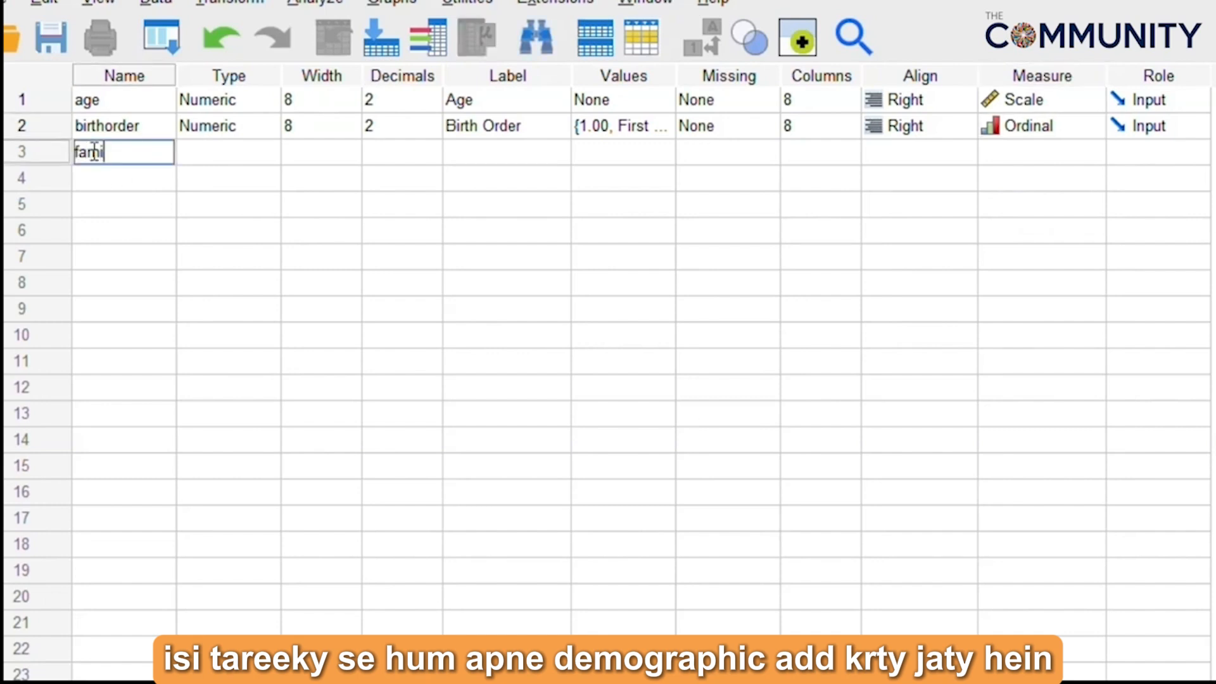
pyautogui.write('lysystem')
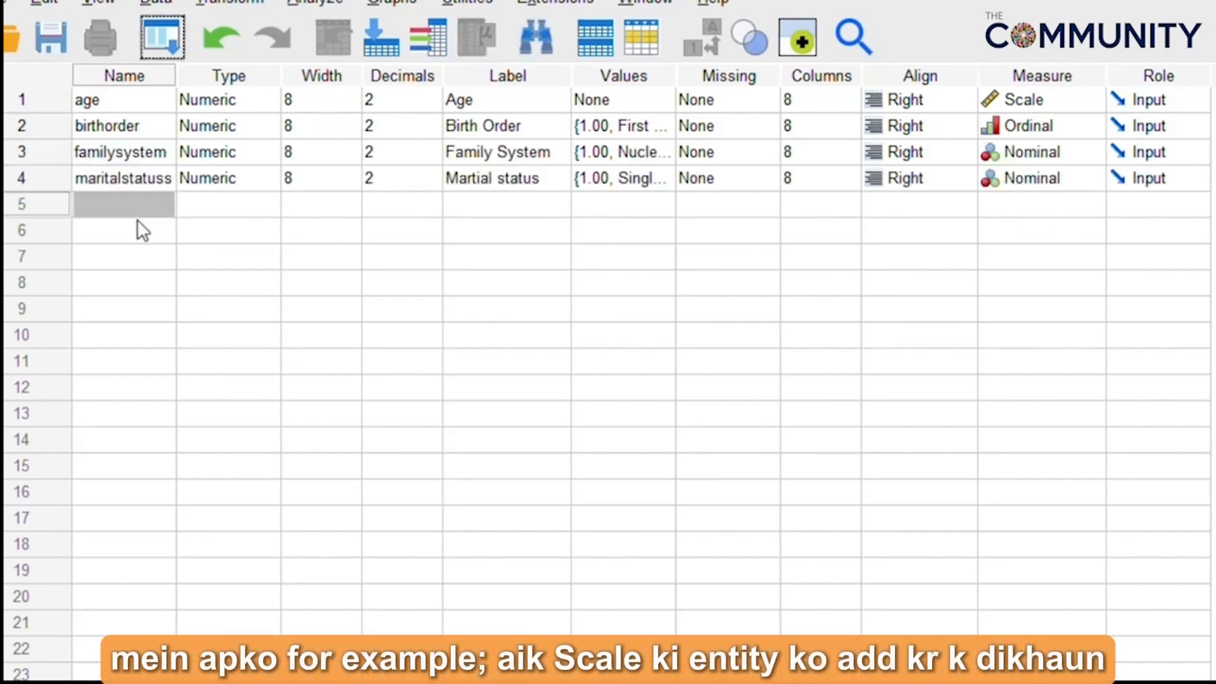
# Step: Name the fifth variable DAST1 and label it with the first question copied from the DAST-10 PDF
pyautogui.click(113, 204)
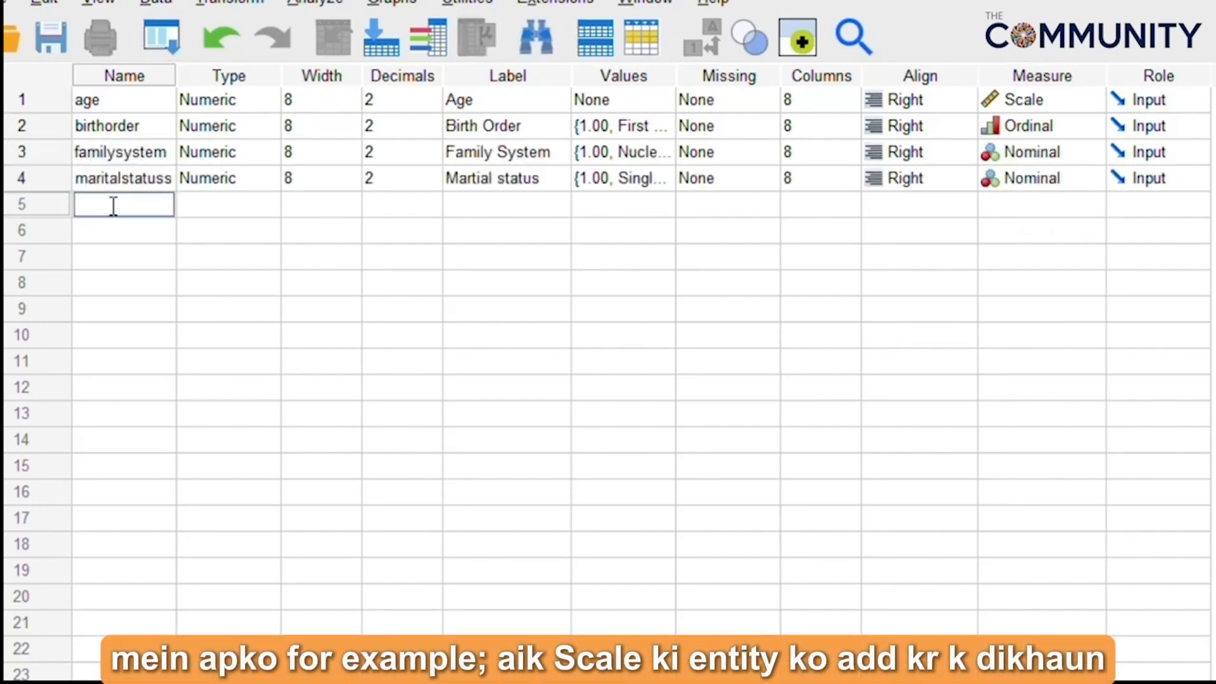
pyautogui.write('DAST1')
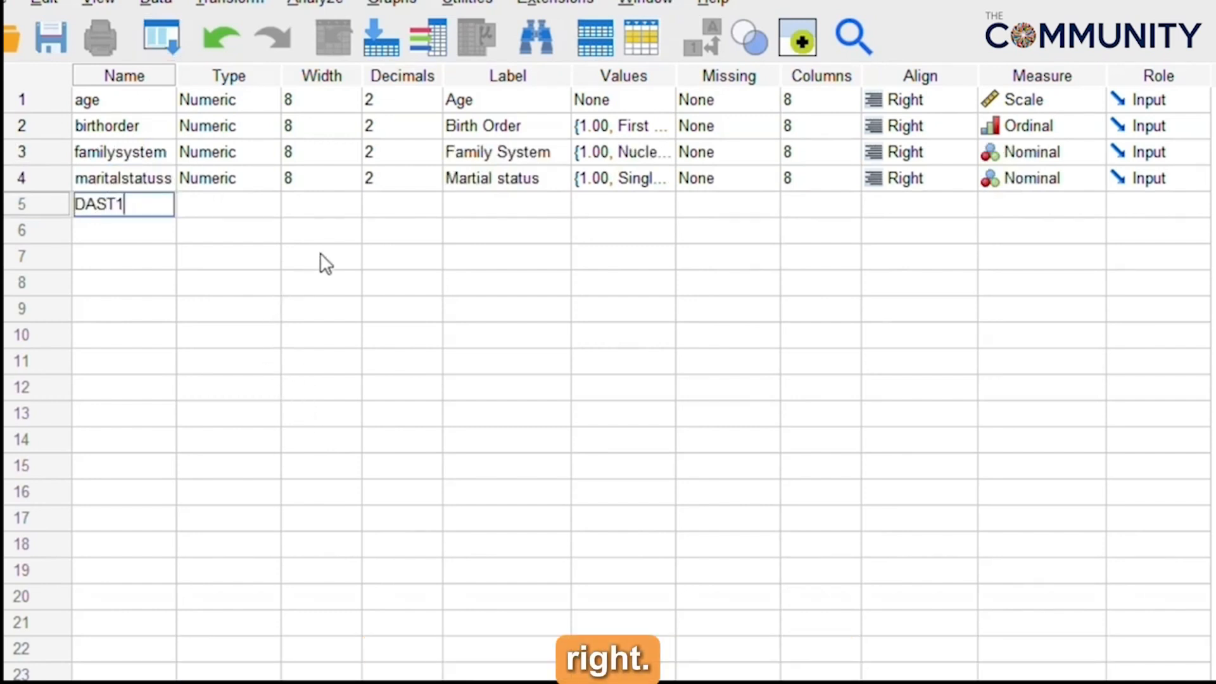
pyautogui.click(468, 203)
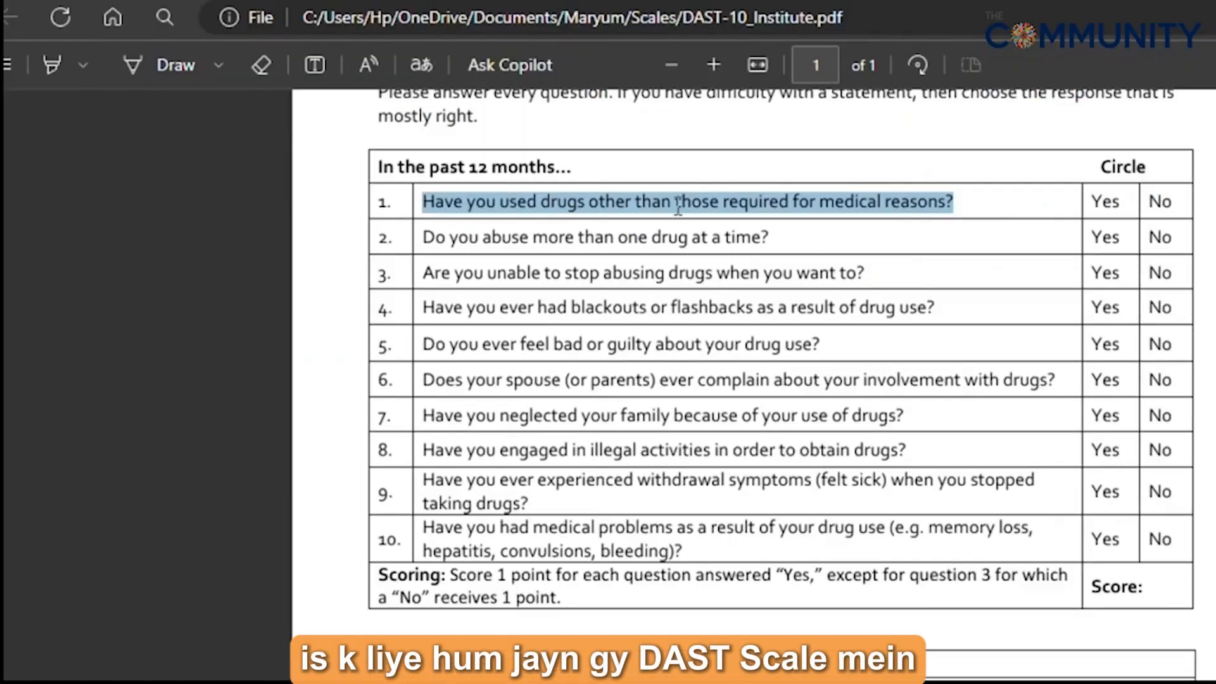
pyautogui.rightClick(676, 202)
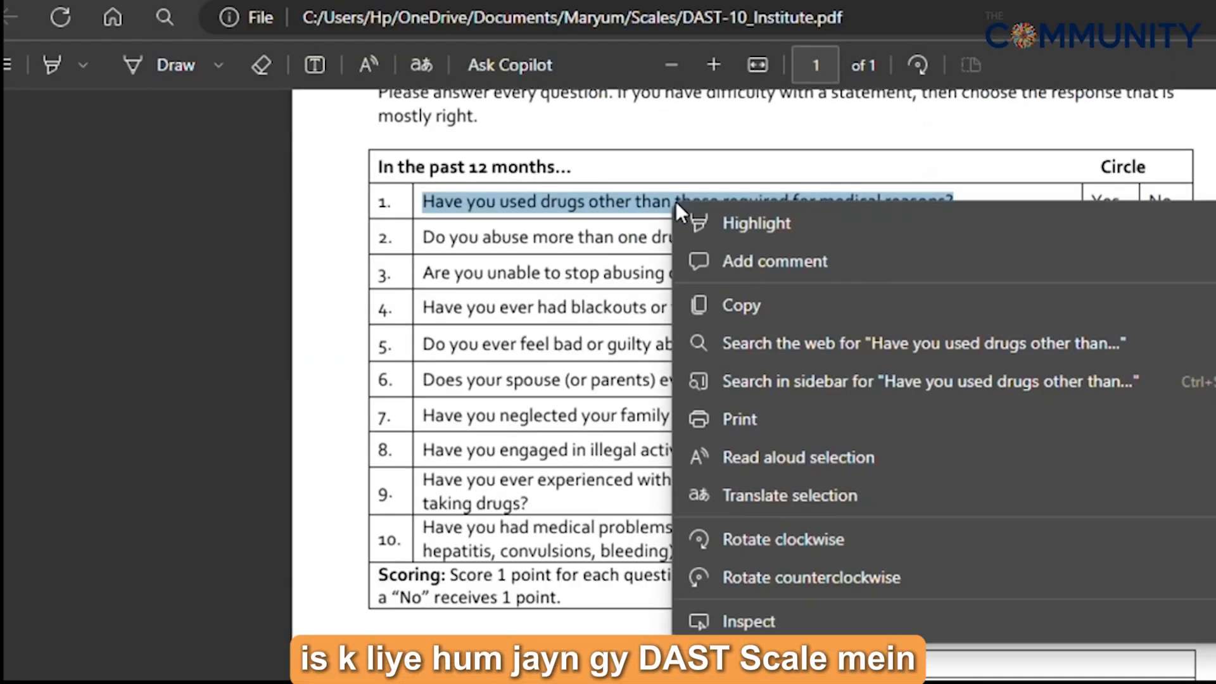
pyautogui.click(764, 307)
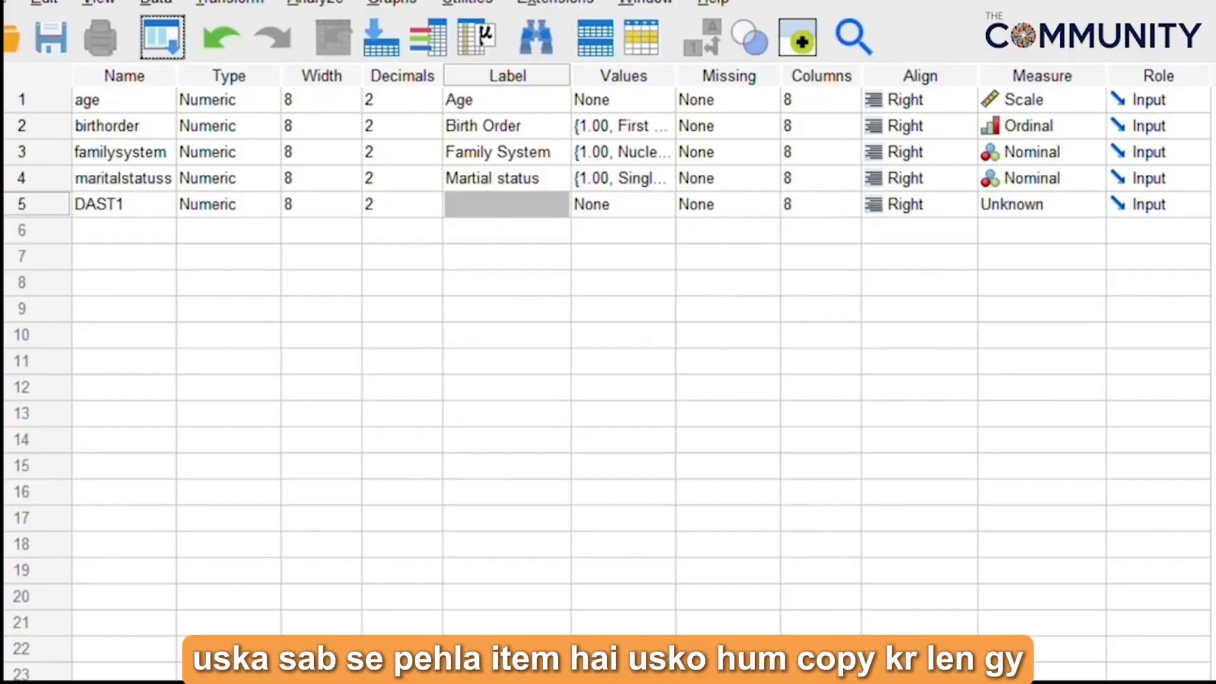
pyautogui.doubleClick(481, 202)
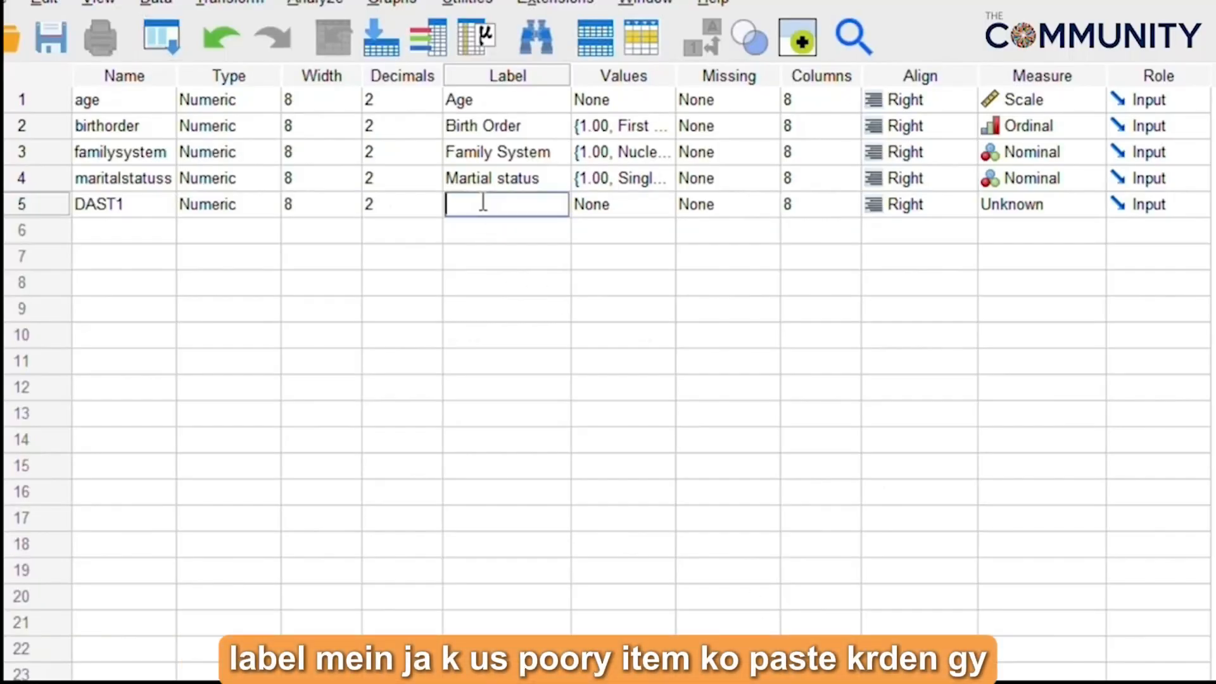
pyautogui.hotkey('ctrl', 'v')
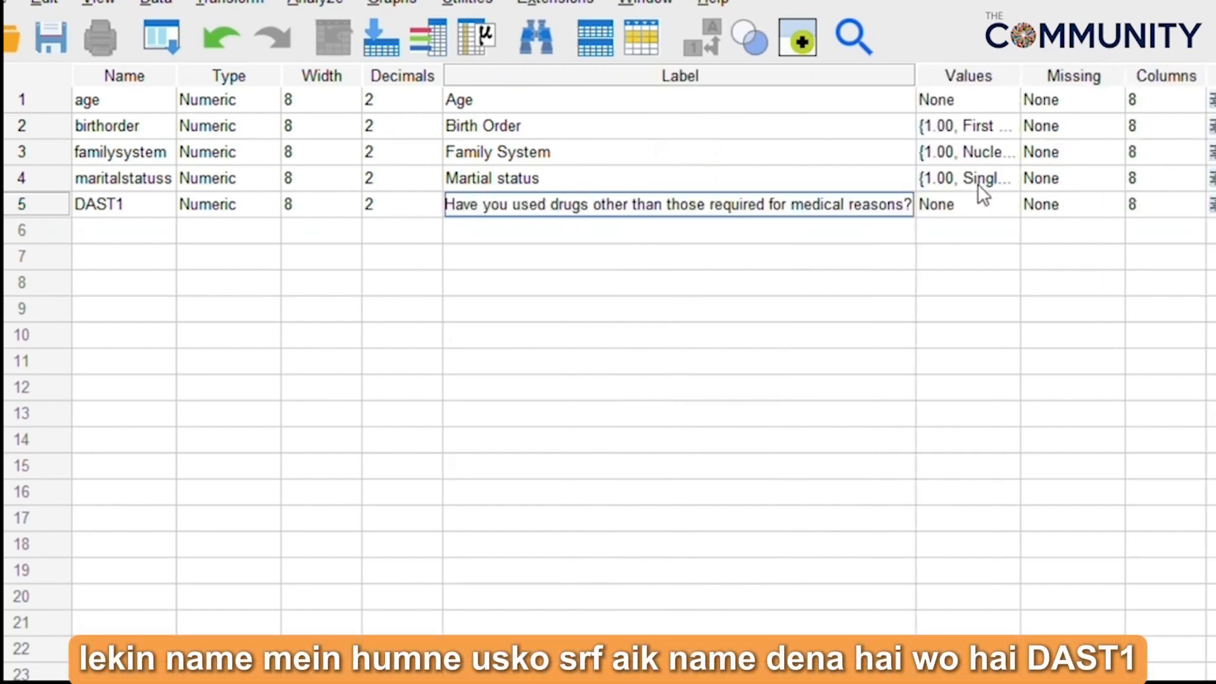
# Step: Check the first question's answer options in the DAST-10 PDF and add a value label for DAST1 with 1 standing for Yes
pyautogui.click(980, 201)
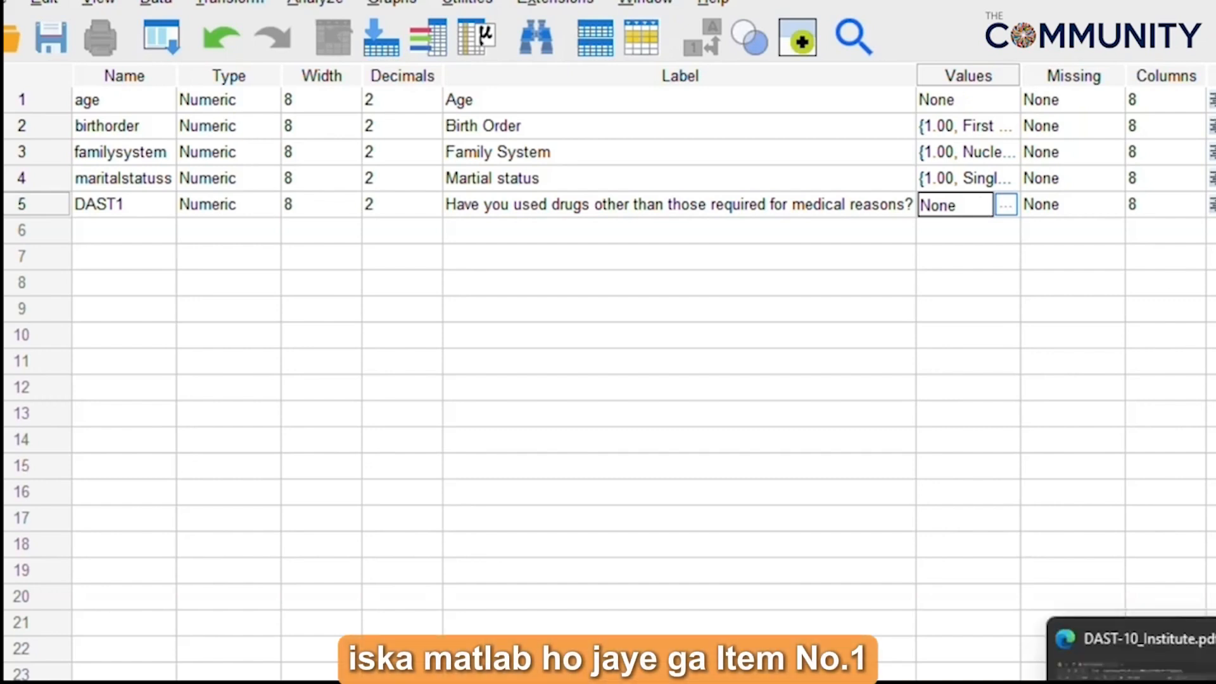
pyautogui.click(1176, 680)
pyautogui.moveTo(1090, 202); pyautogui.dragTo(1126, 223)
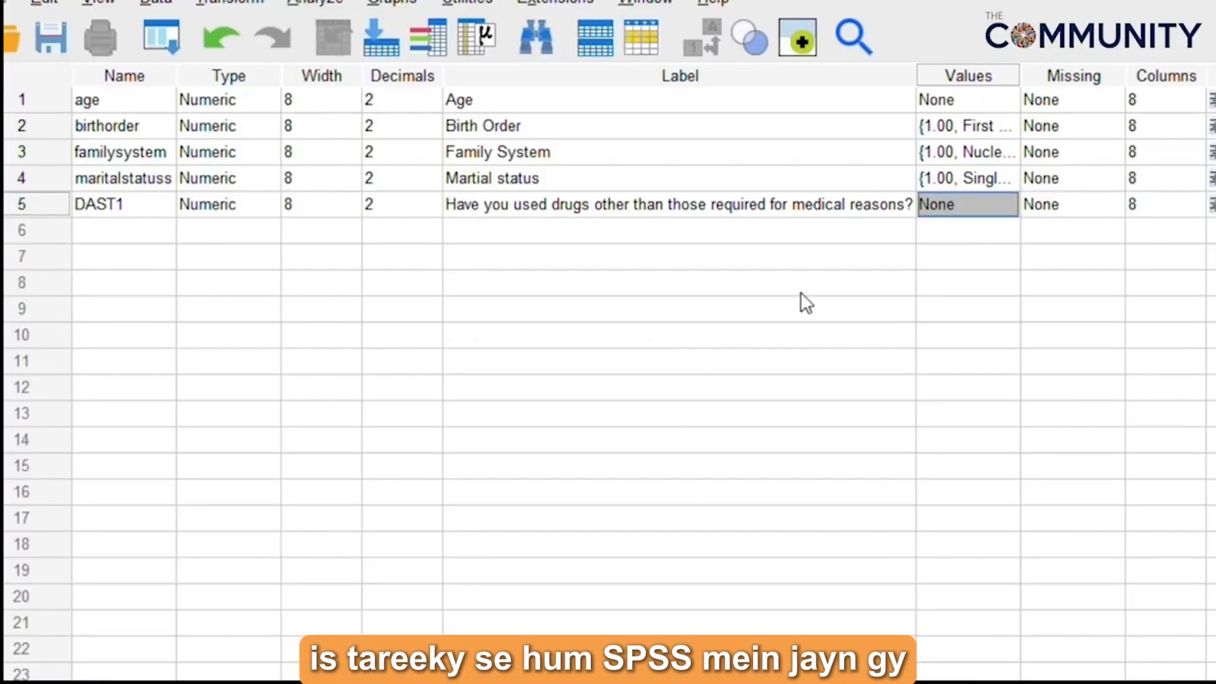
pyautogui.click(950, 206)
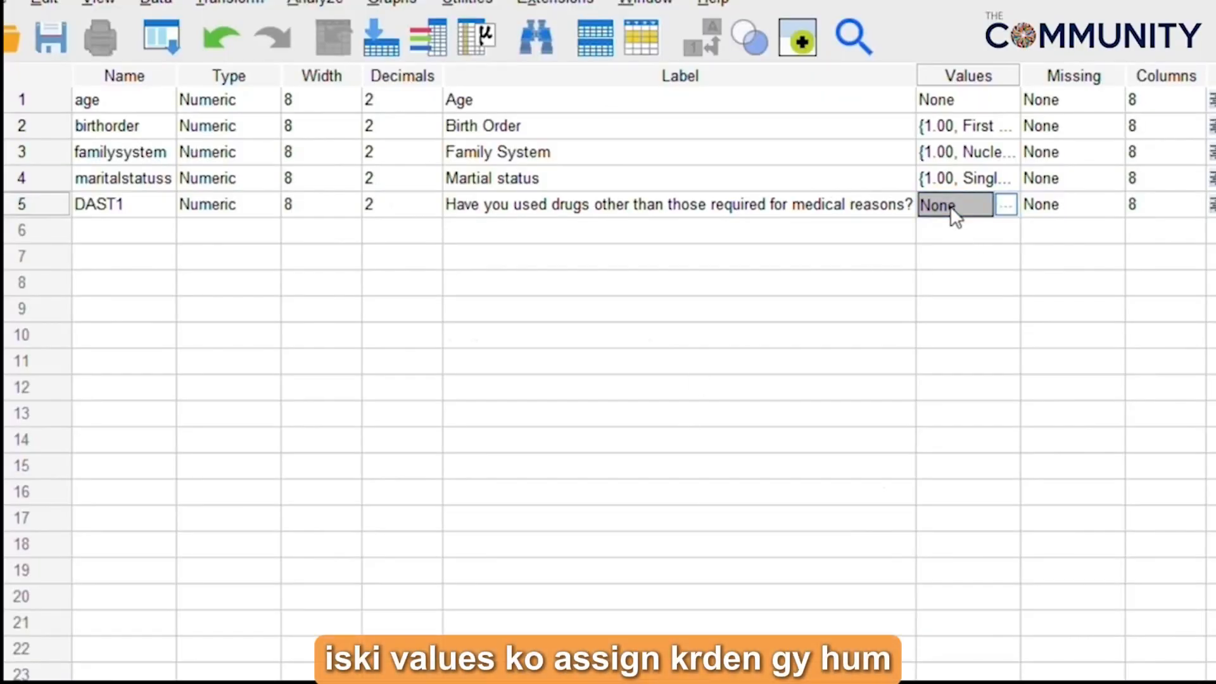
pyautogui.click(1006, 205)
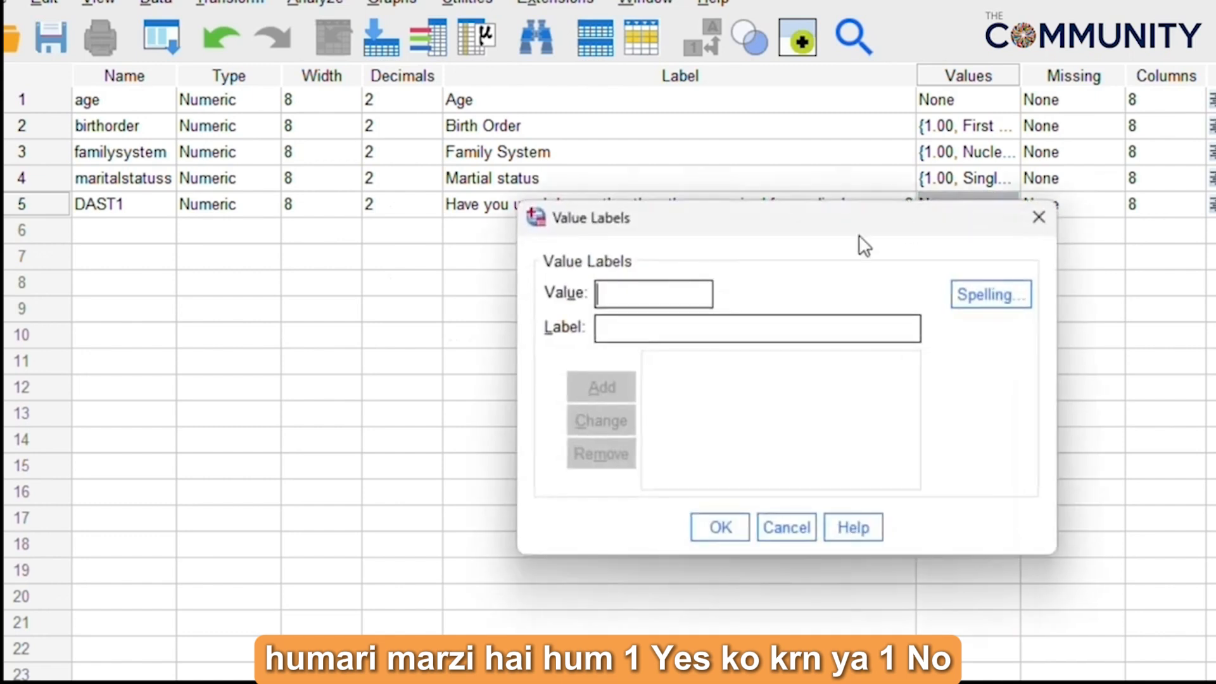
pyautogui.write('1')
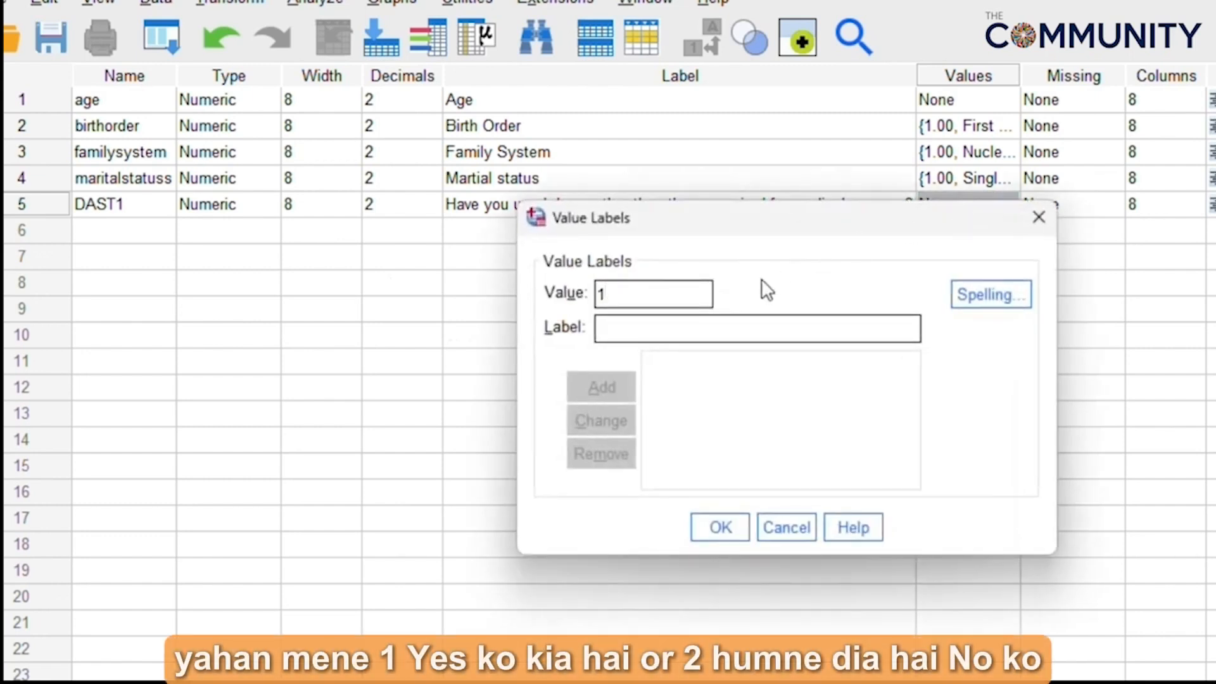
pyautogui.click(714, 330)
pyautogui.write('Yes')
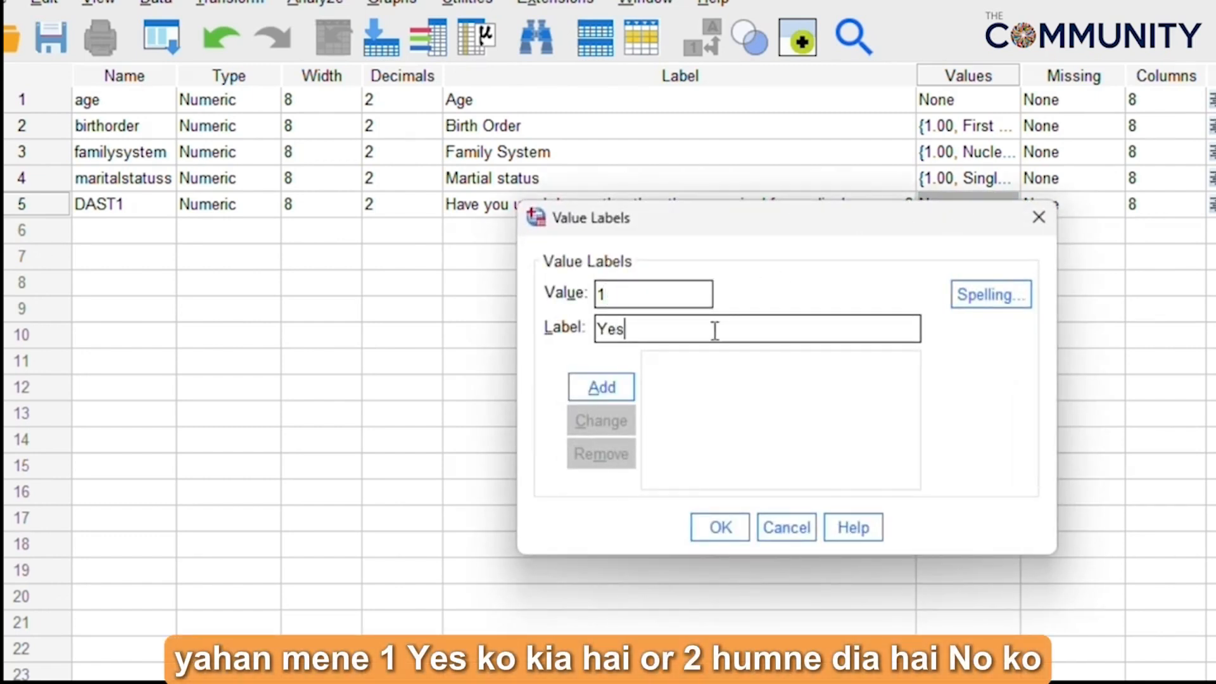
pyautogui.click(608, 387)
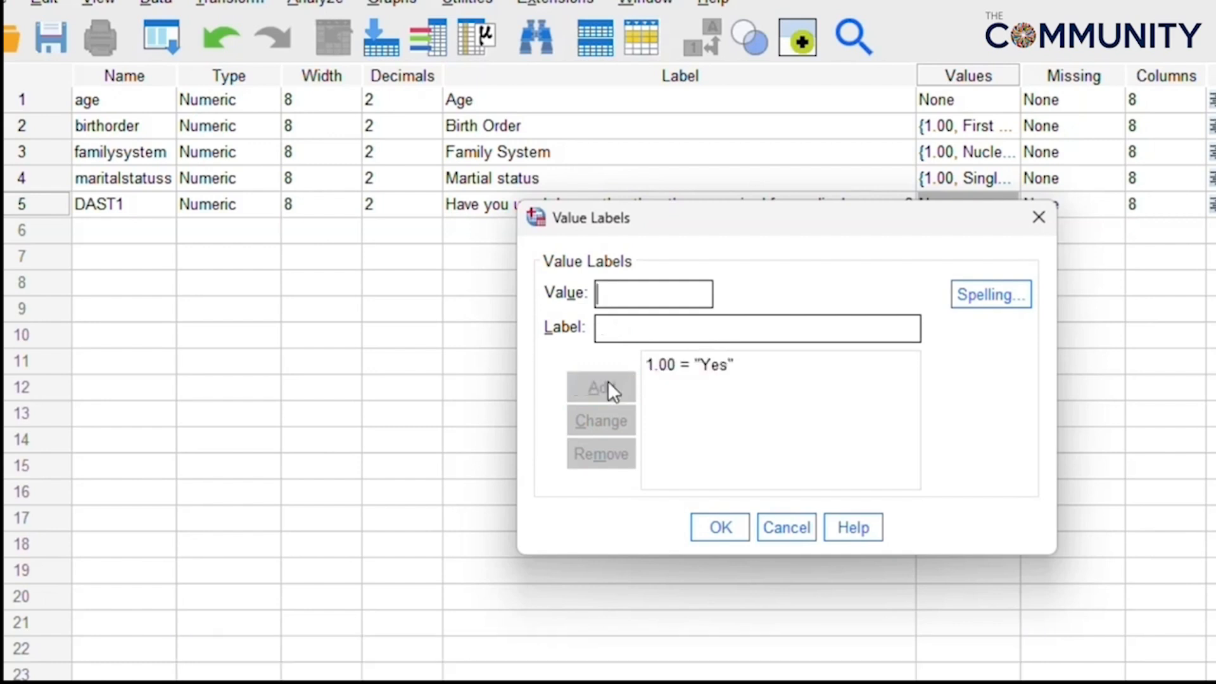
# Step: Add a value label with 2 standing for No and apply the value labels to DAST1
pyautogui.write('2')
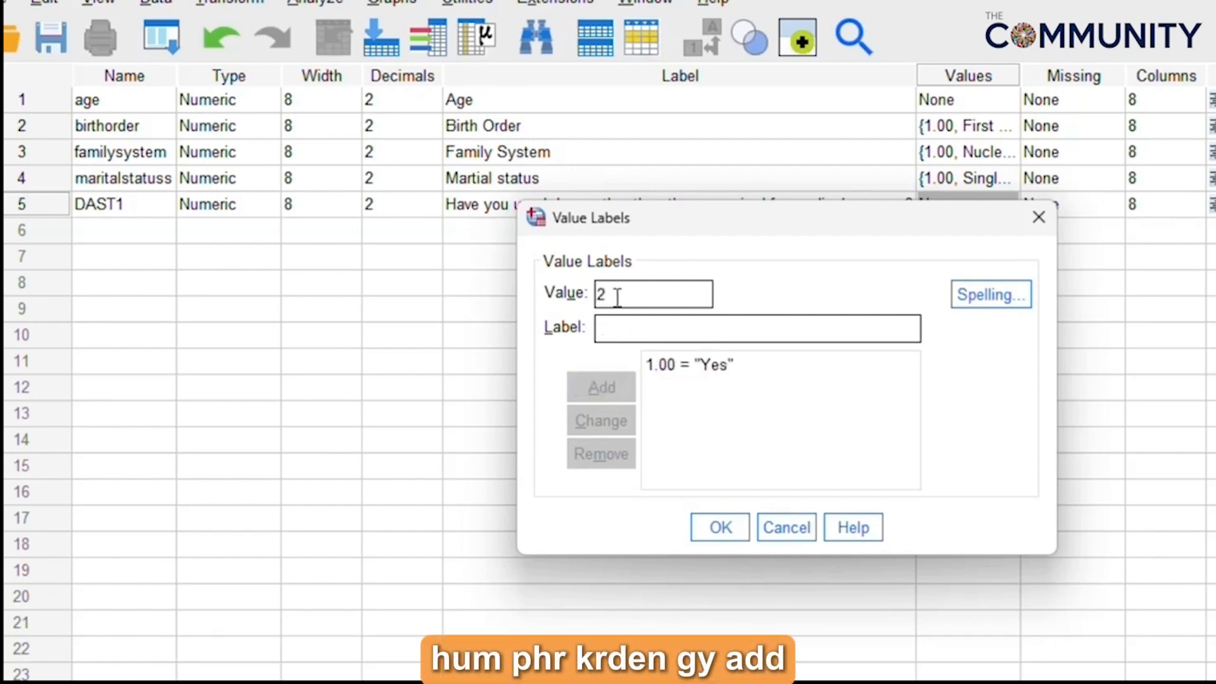
pyautogui.click(629, 330)
pyautogui.write('No')
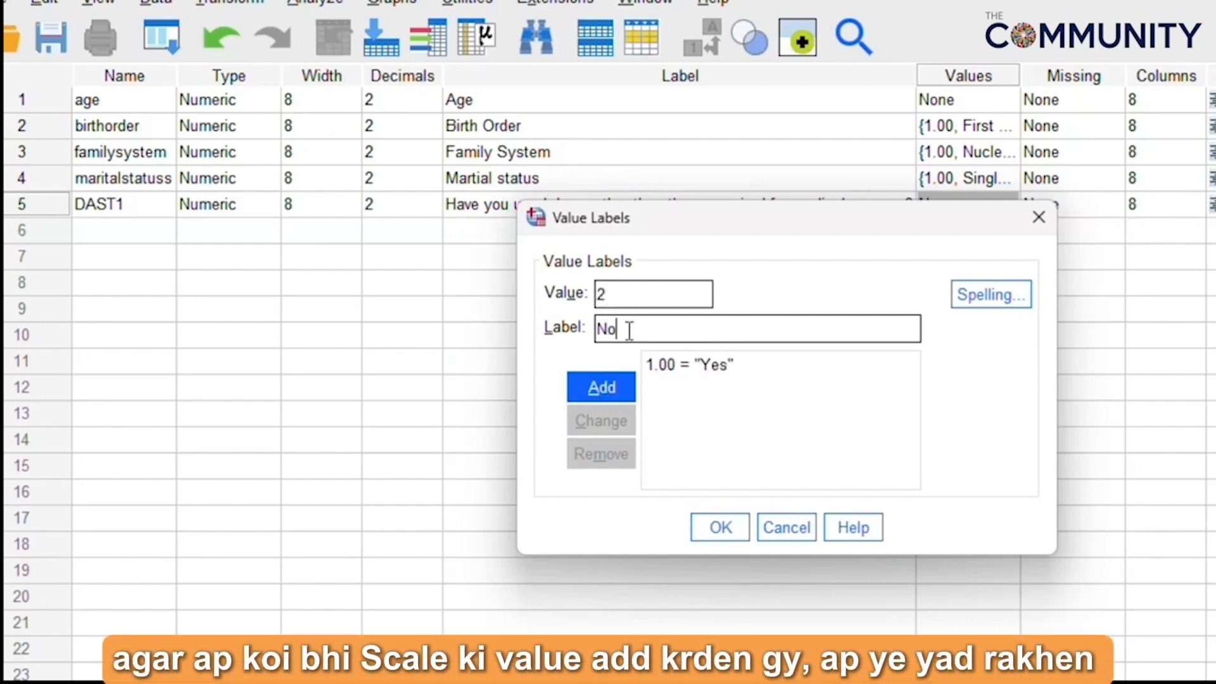
pyautogui.click(609, 382)
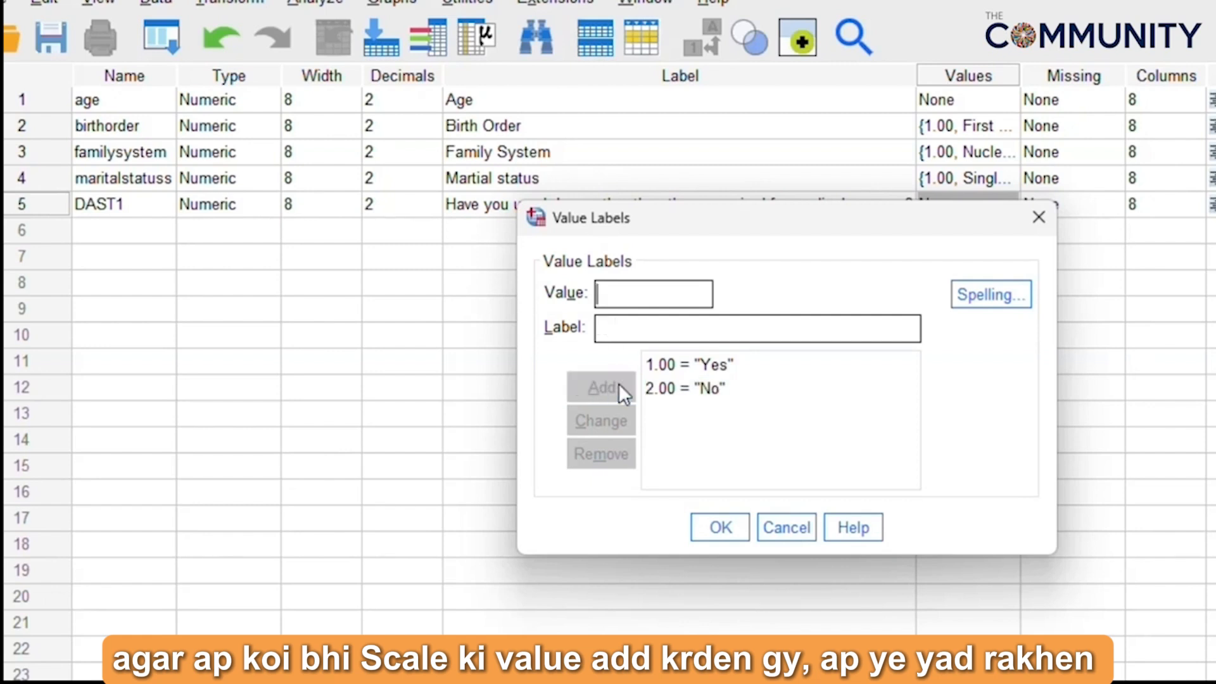
pyautogui.click(721, 527)
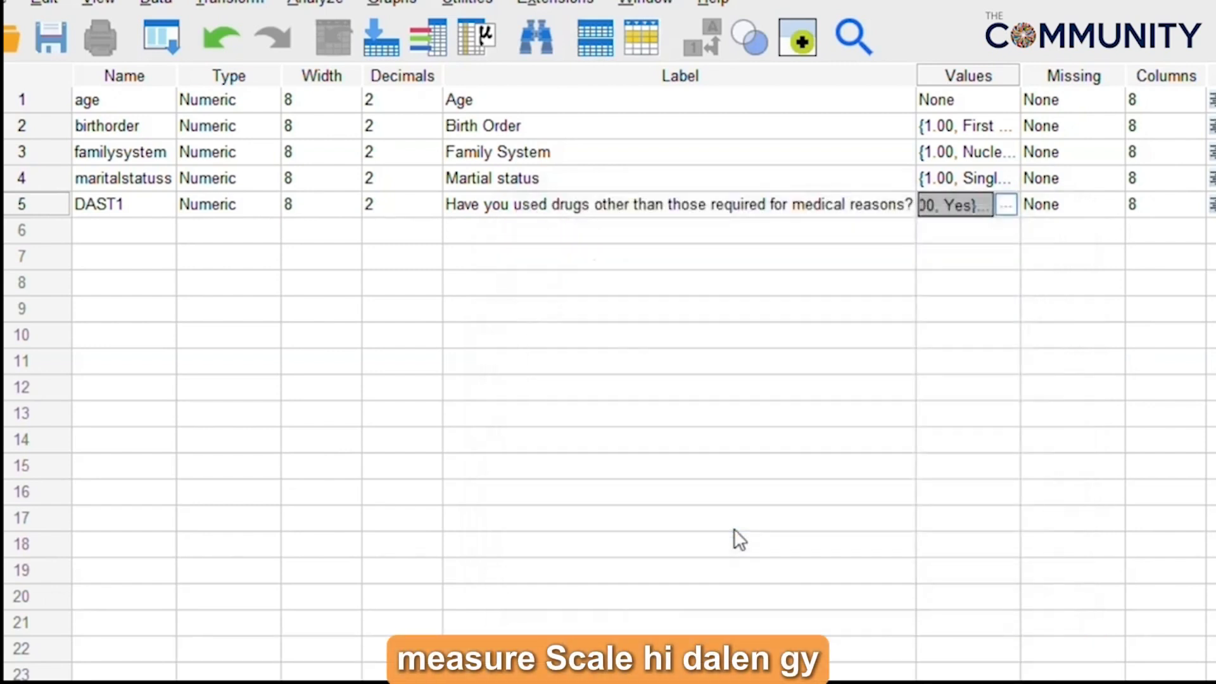
pyautogui.click(1214, 205)
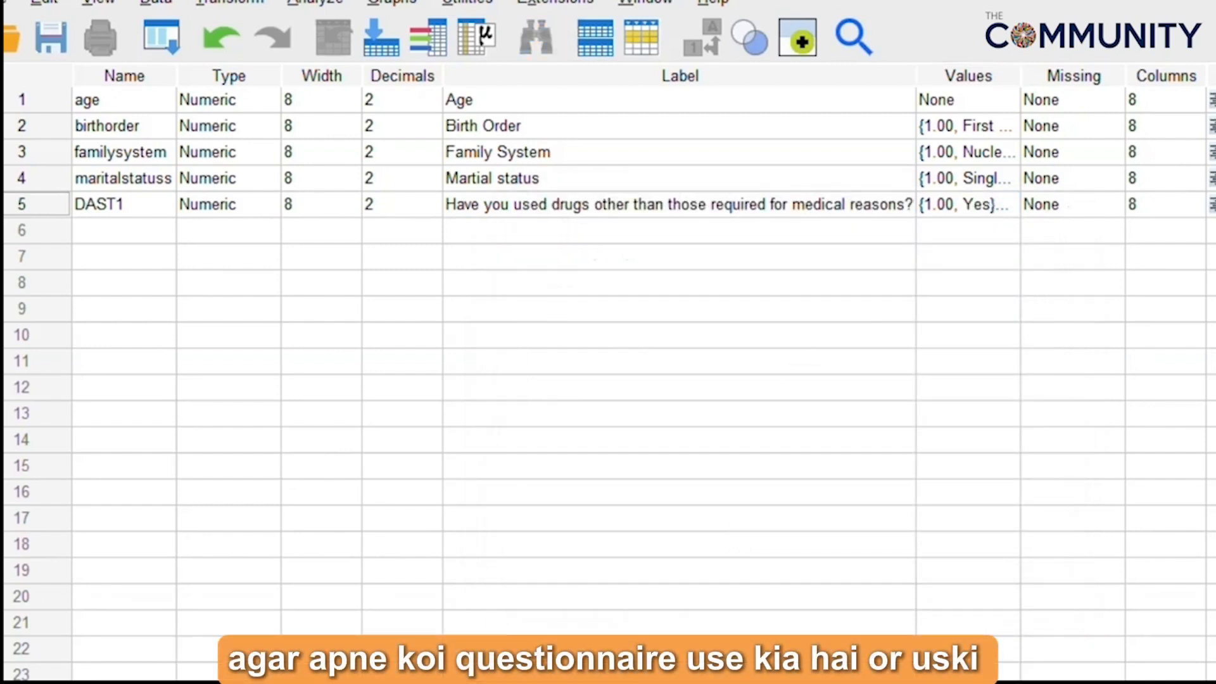
# Step: Name the sixth variable DAST2 and label it with the DAST-10 PDF's second question, "Do you abuse more than one drug at a time?"
pyautogui.click(150, 231)
pyautogui.write('DAST')
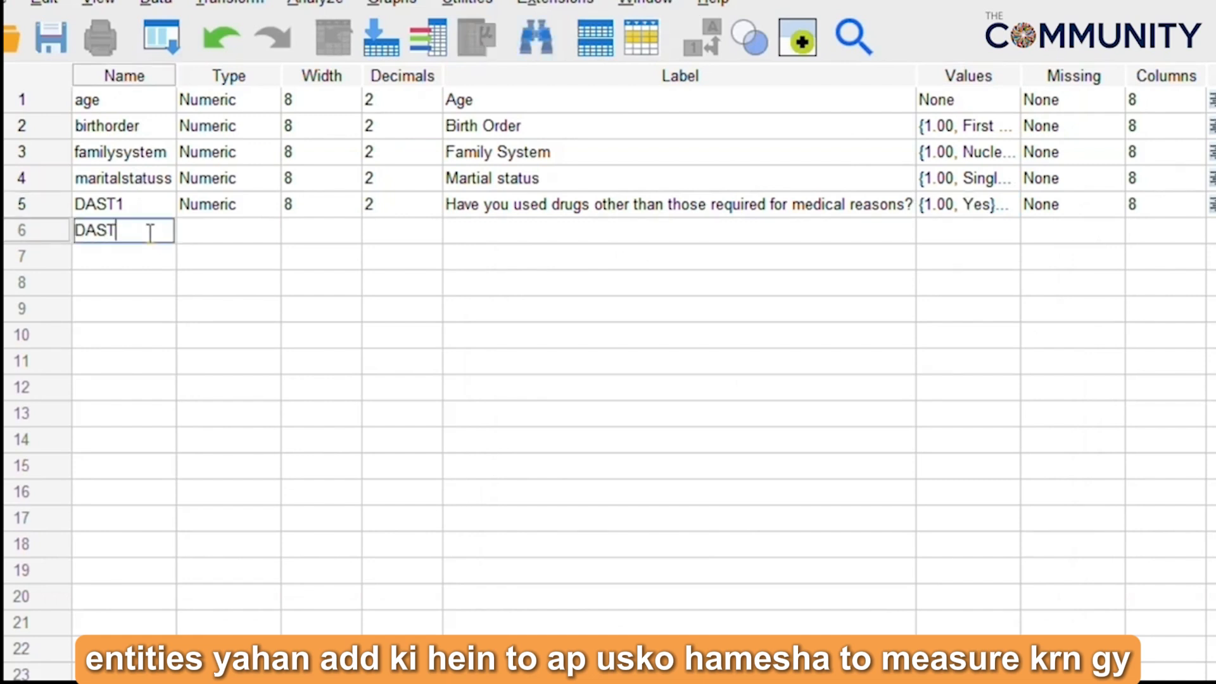
pyautogui.write('2')
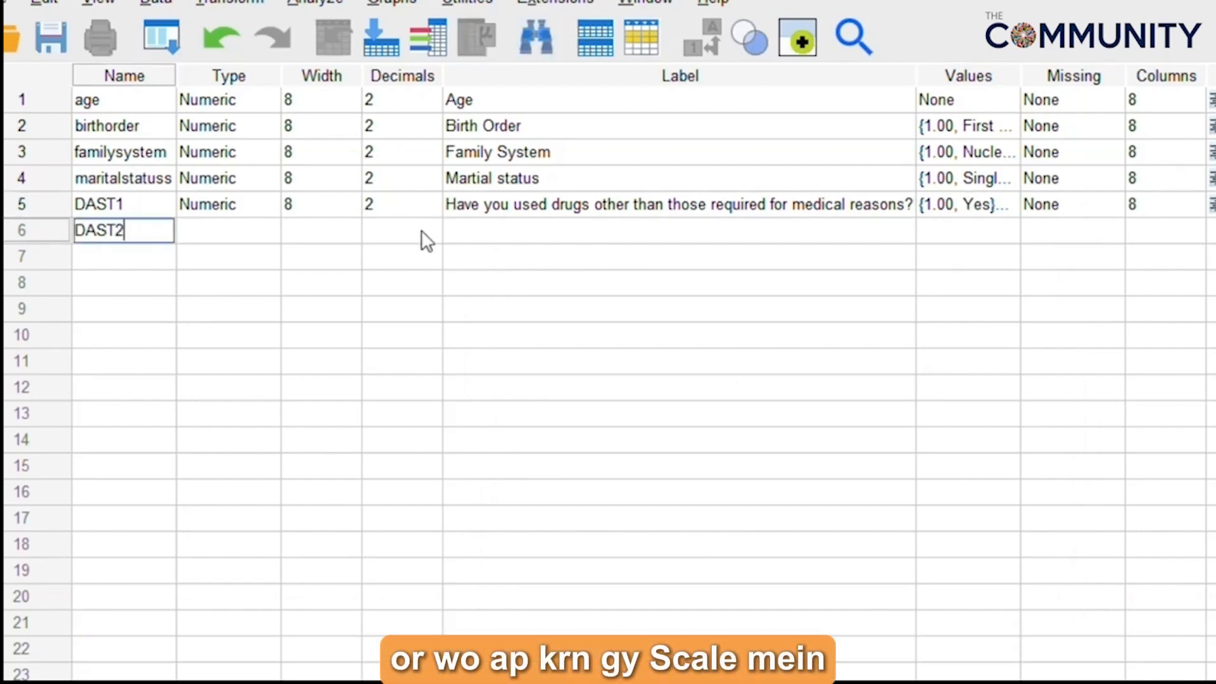
pyautogui.click(684, 682)
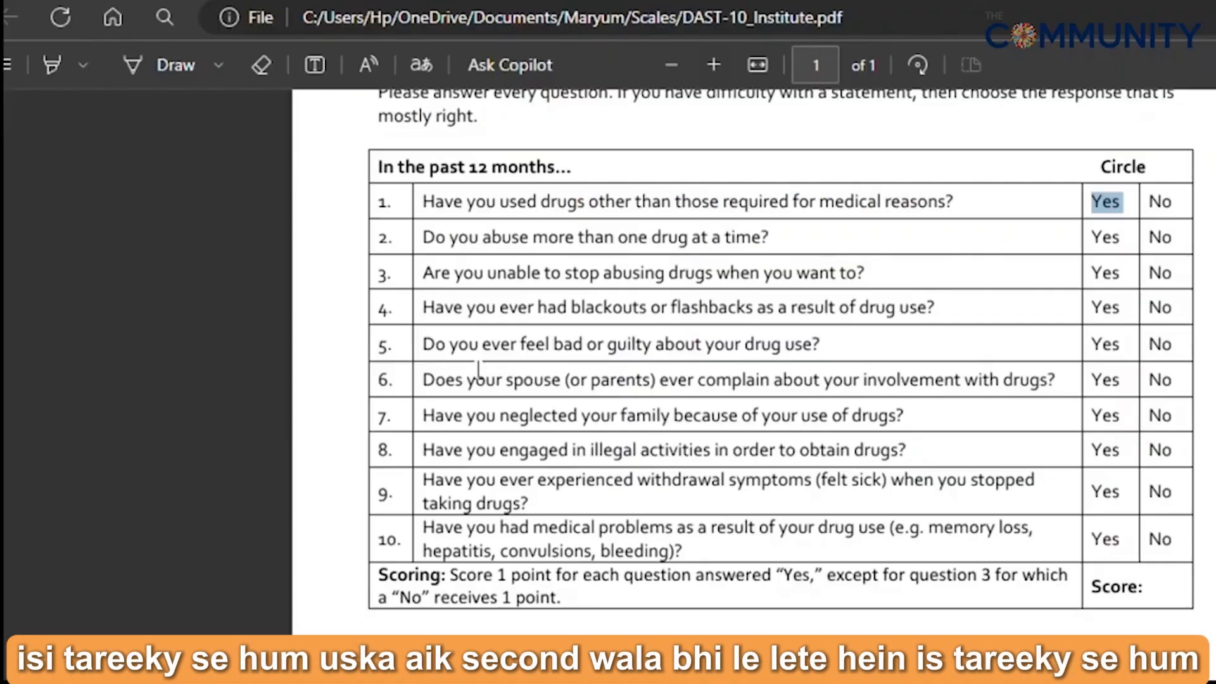
pyautogui.moveTo(423, 237); pyautogui.dragTo(768, 239)
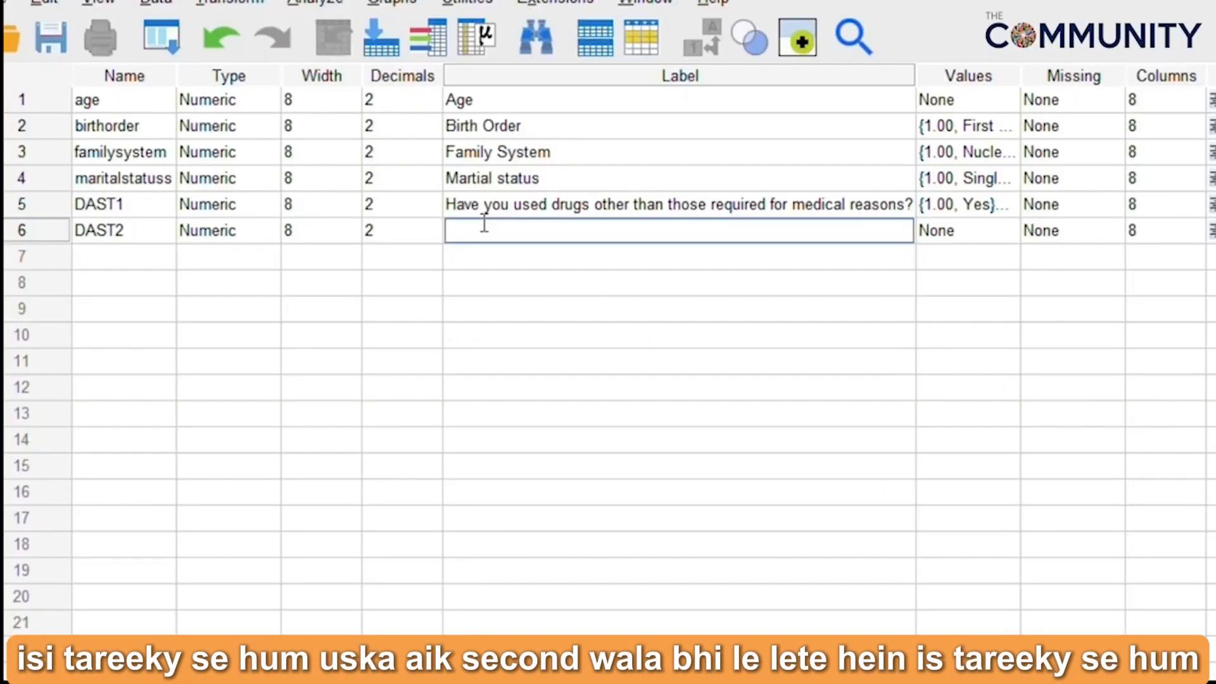
pyautogui.write('Do you abuse more than one drug at a time?')
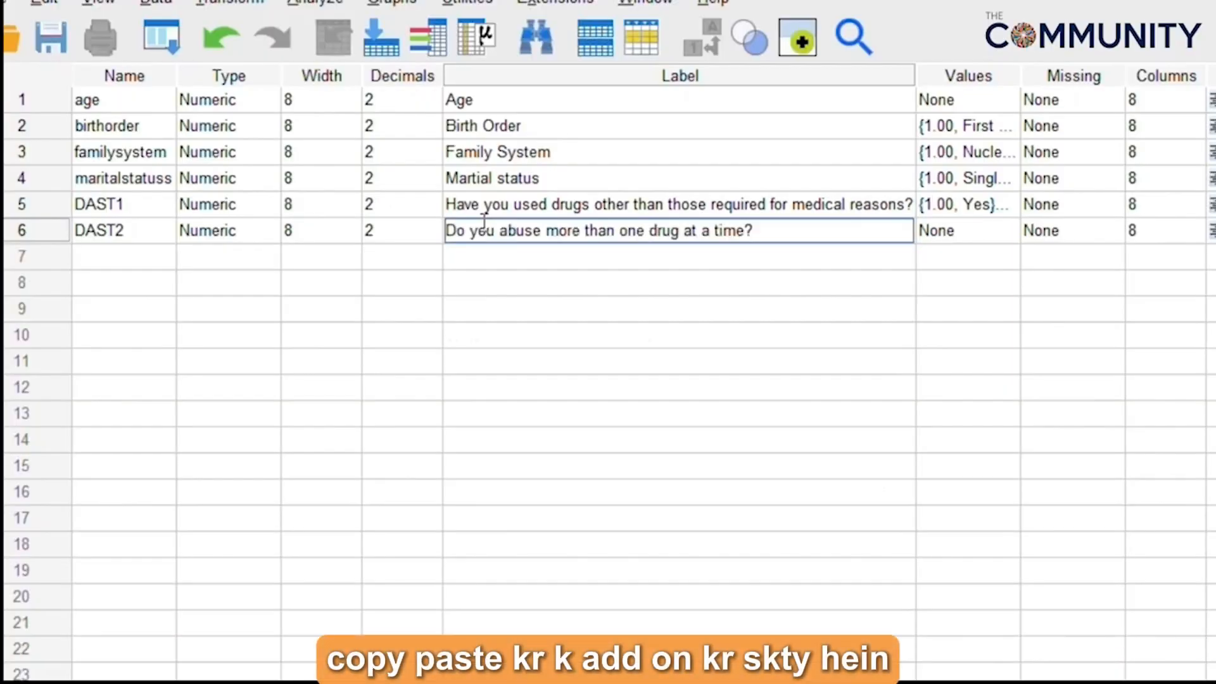
# Step: Define the first value label for DAST2, with 1 standing for Yes, capitalised as in DAST1
pyautogui.click(942, 234)
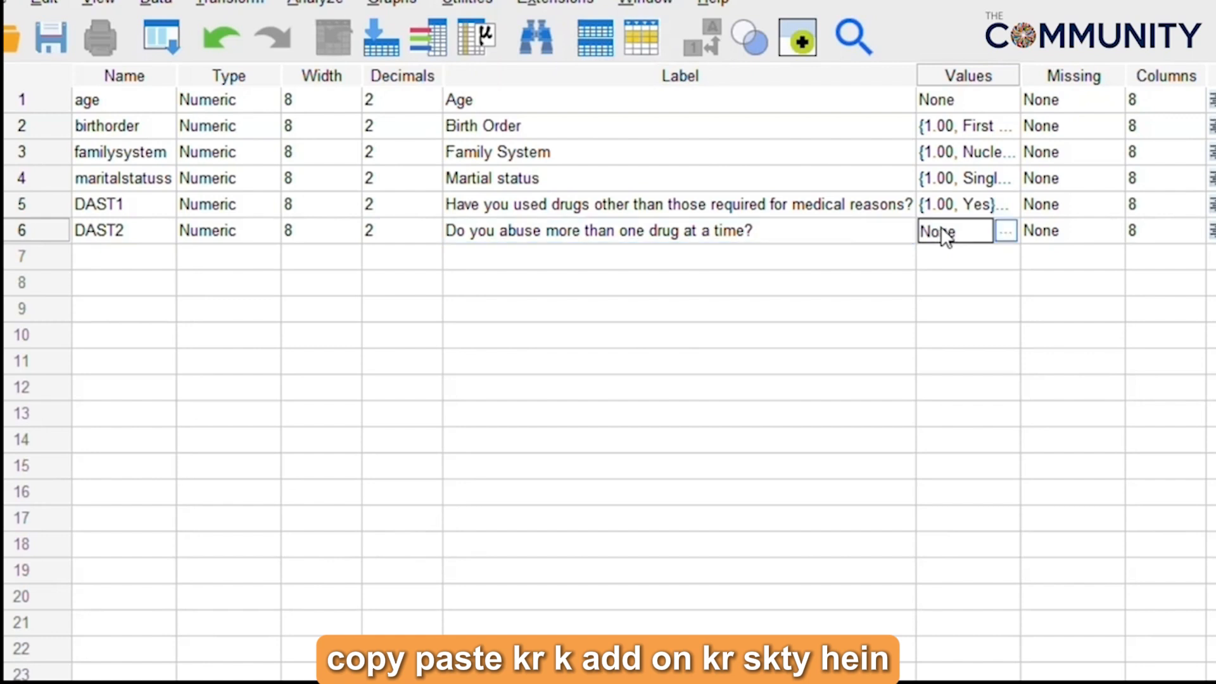
pyautogui.click(1005, 231)
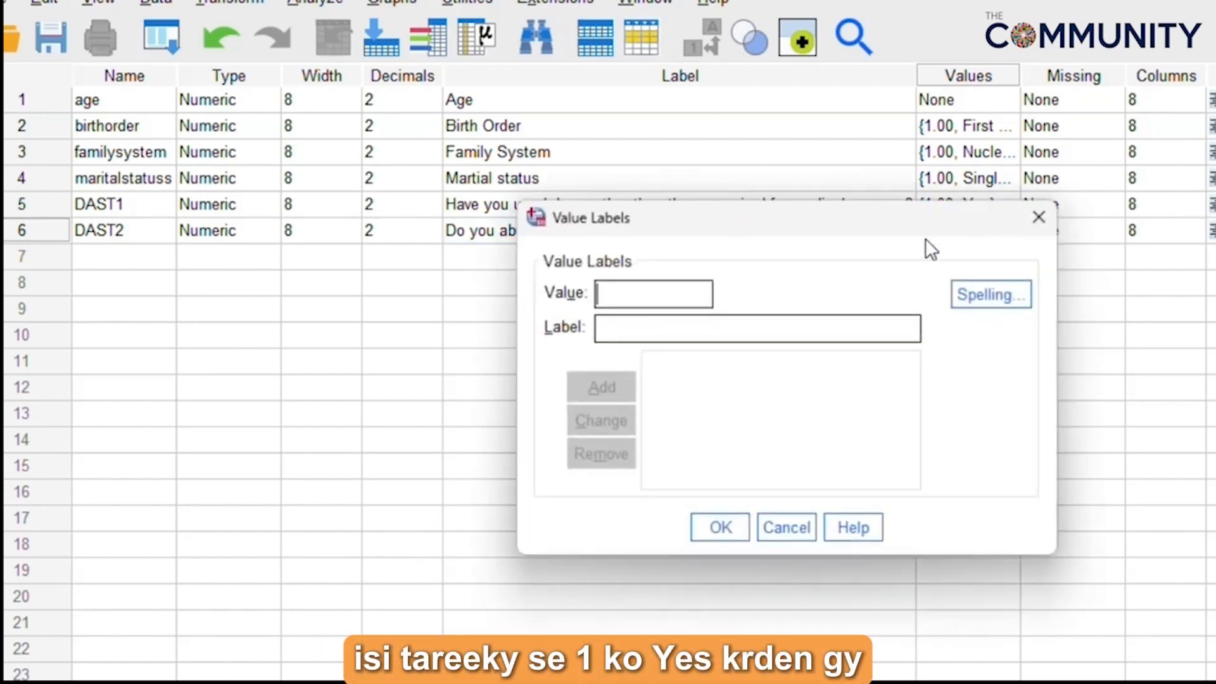
pyautogui.write('1')
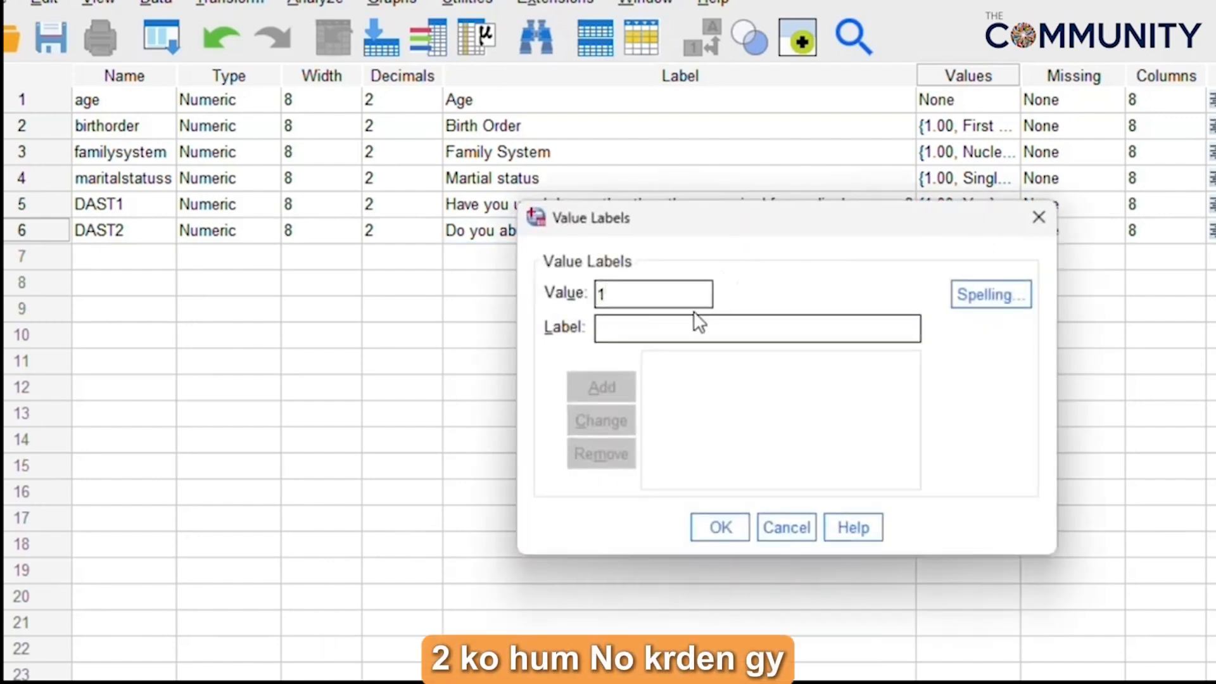
pyautogui.click(683, 326)
pyautogui.write('yes')
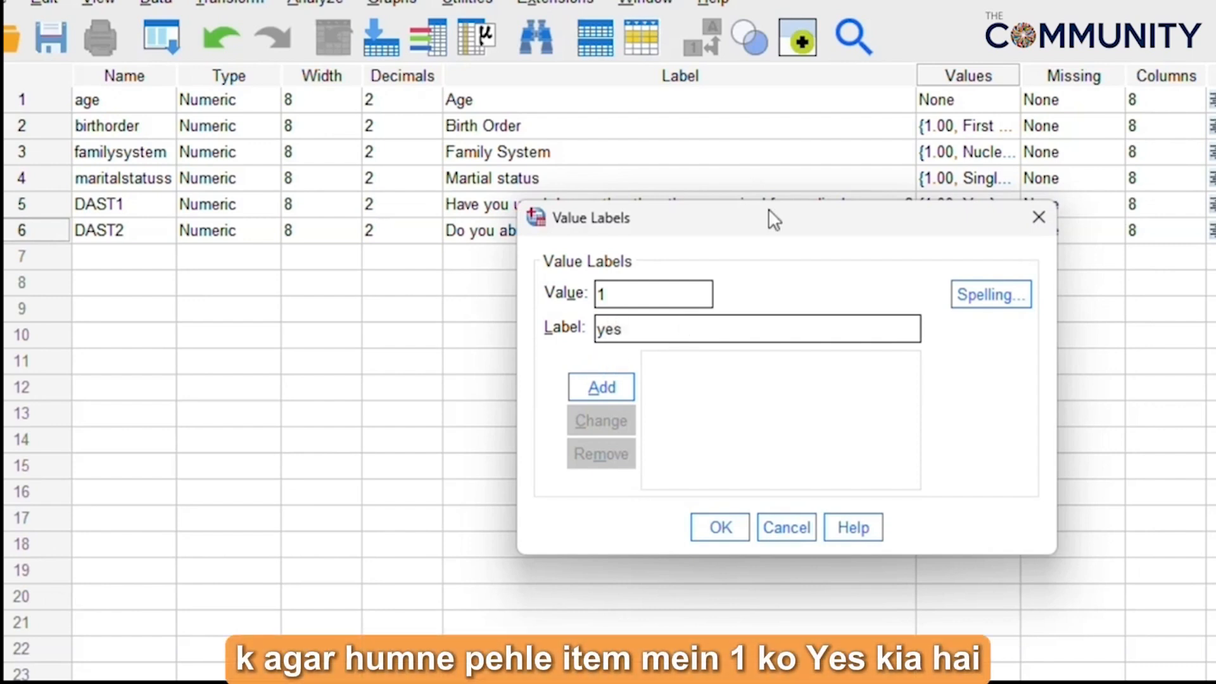
pyautogui.press('BackSpace')
pyautogui.press('BackSpace')
pyautogui.press('BackSpace')
pyautogui.write('Yes')
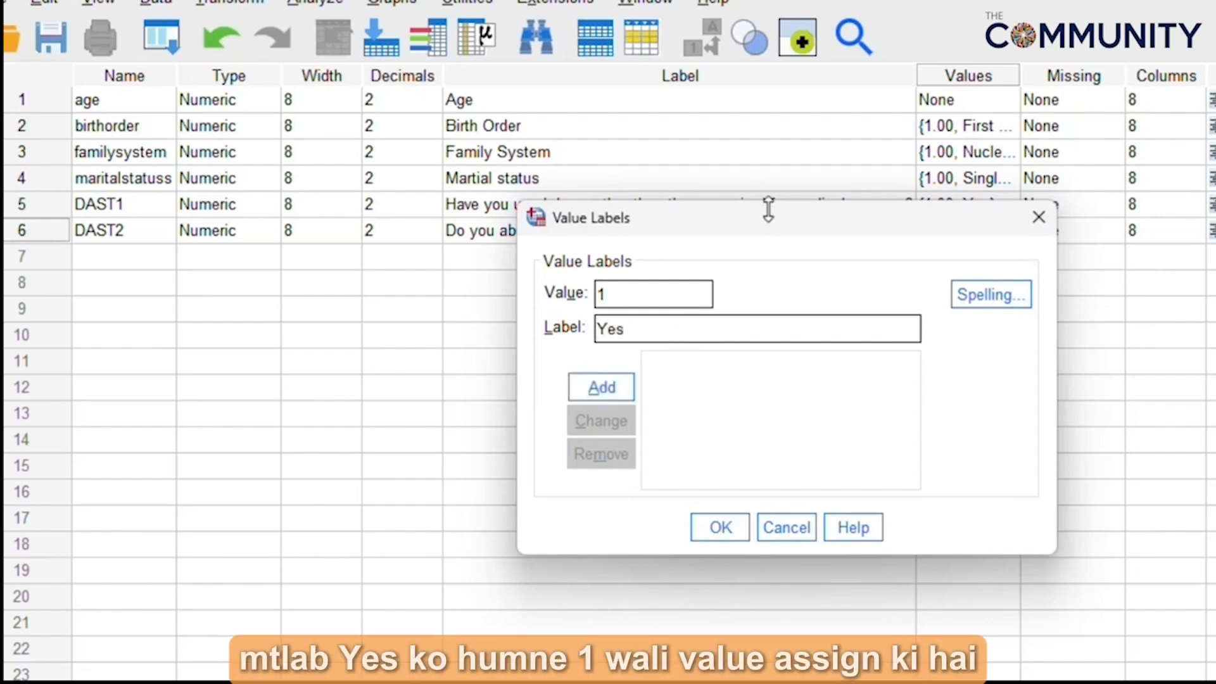
pyautogui.click(594, 380)
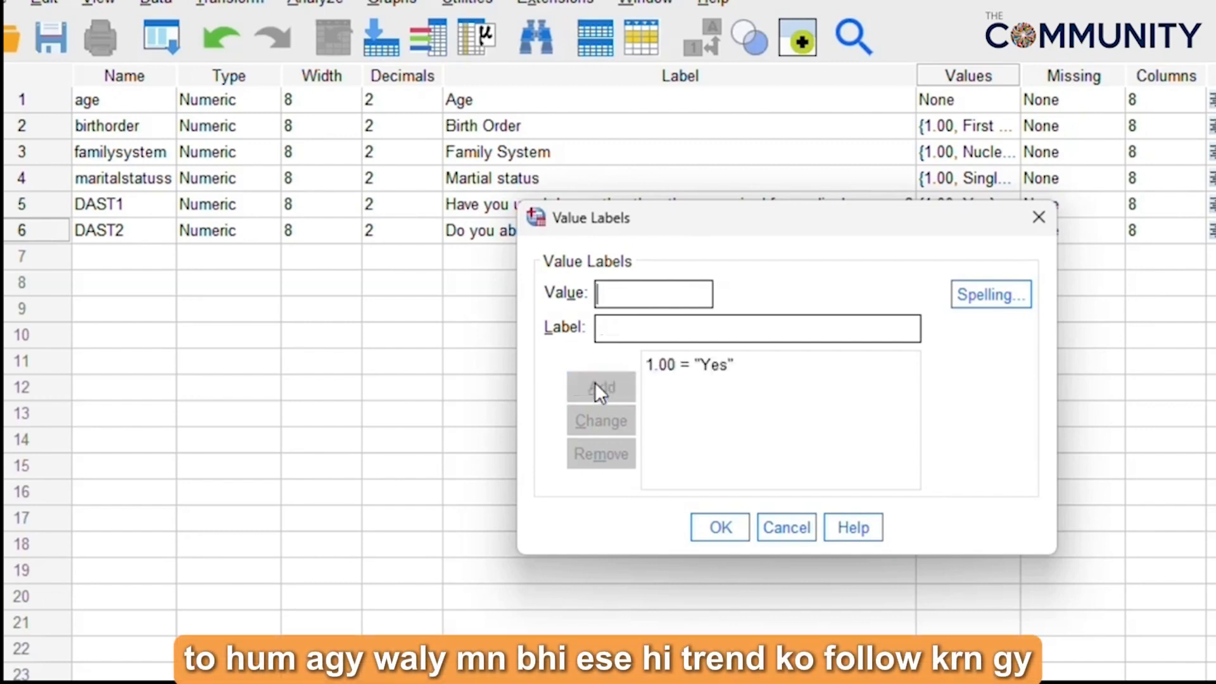
# Step: Add a value label with 2 standing for No and apply the value labels to DAST2
pyautogui.click(620, 297)
pyautogui.write('2')
pyautogui.click(622, 328)
pyautogui.write('No')
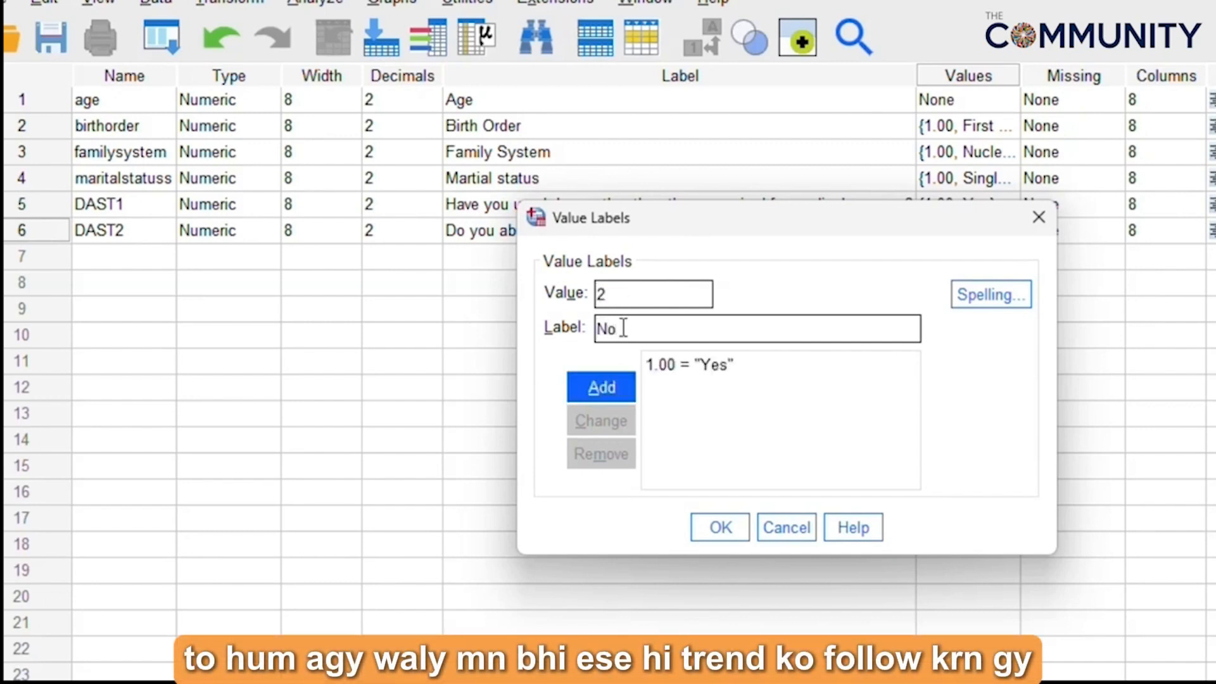
pyautogui.click(593, 382)
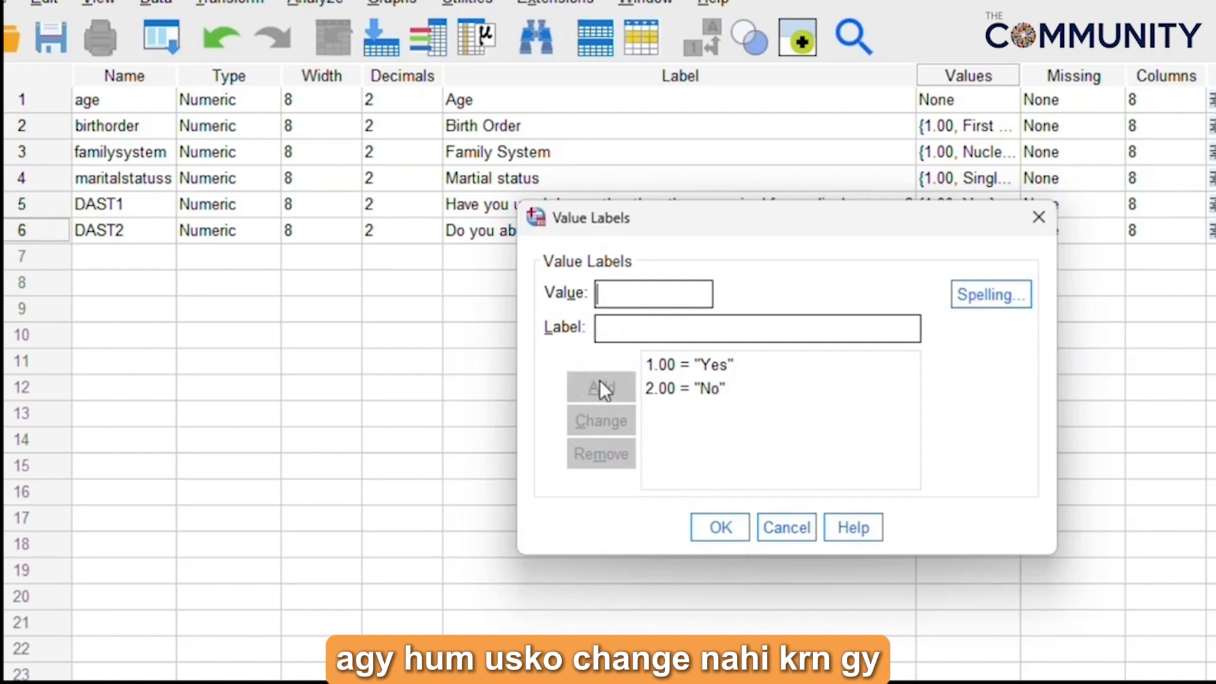
pyautogui.click(731, 520)
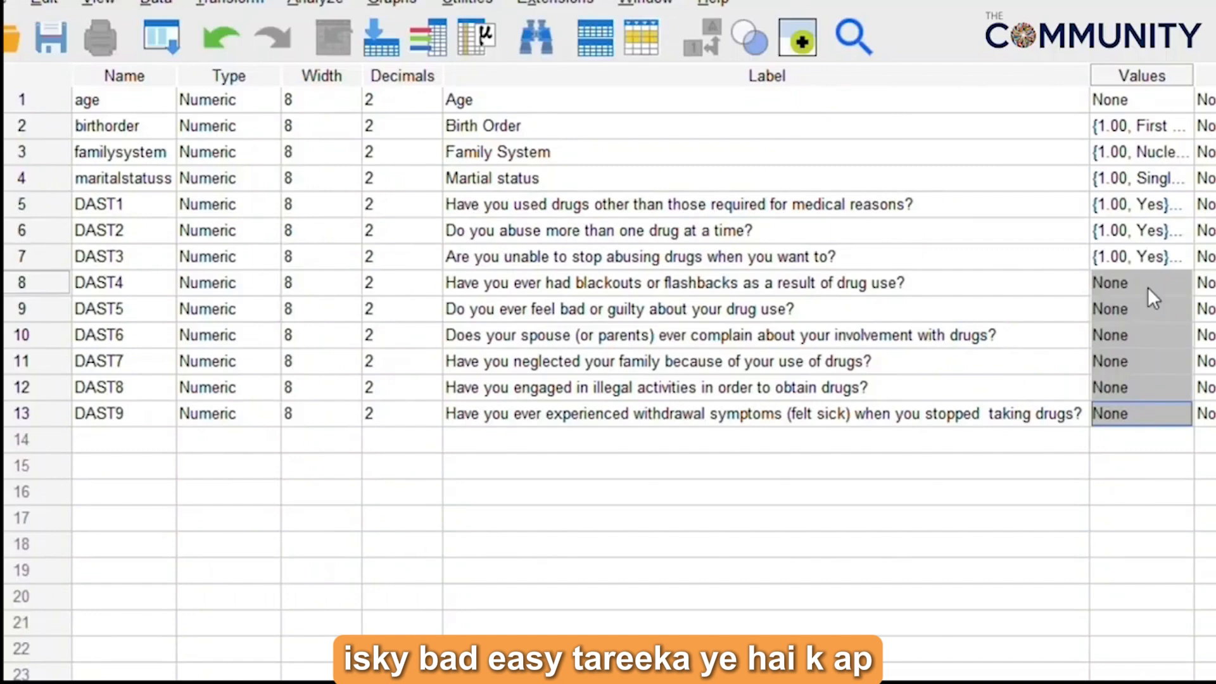
# Step: Check DAST3's value labels and copy them to DAST4 through DAST9
pyautogui.click(1119, 262)
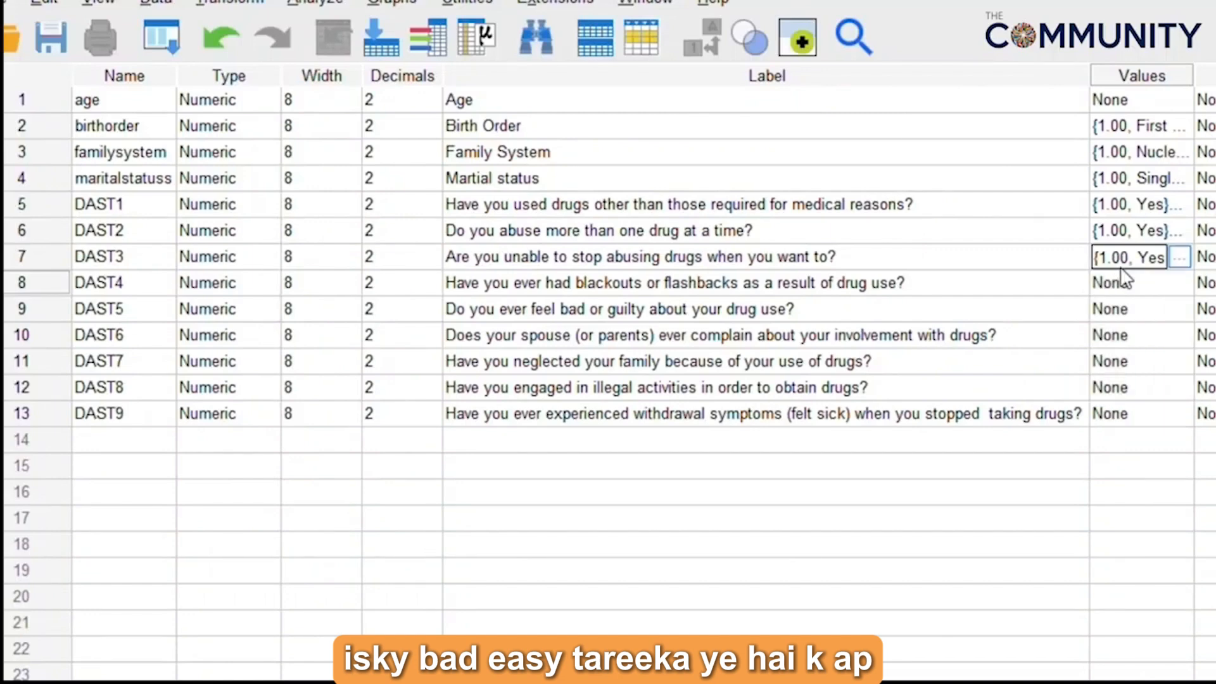
pyautogui.click(1178, 259)
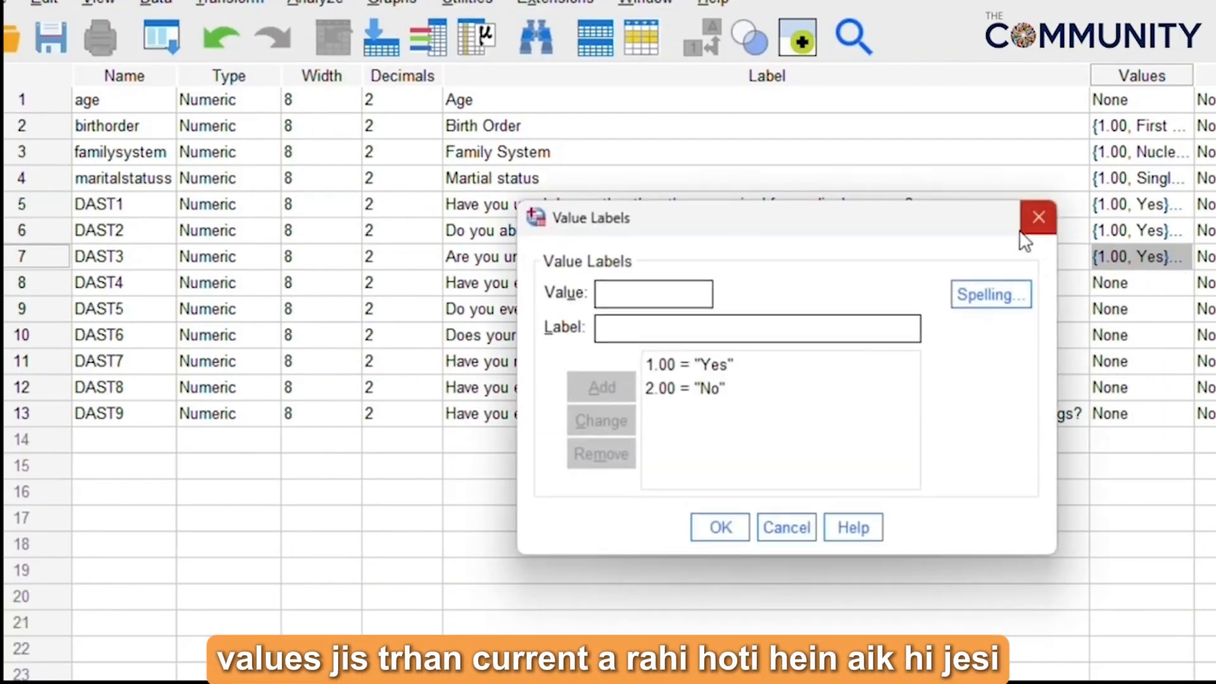
pyautogui.click(1022, 232)
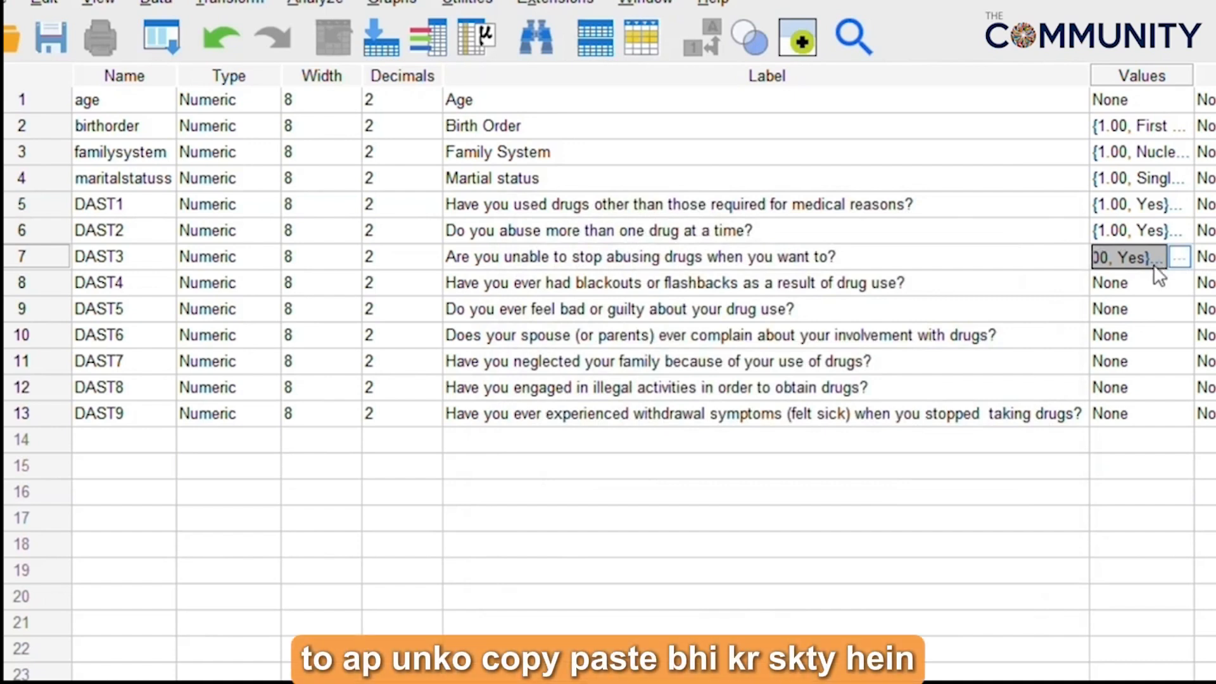
pyautogui.press('Down')
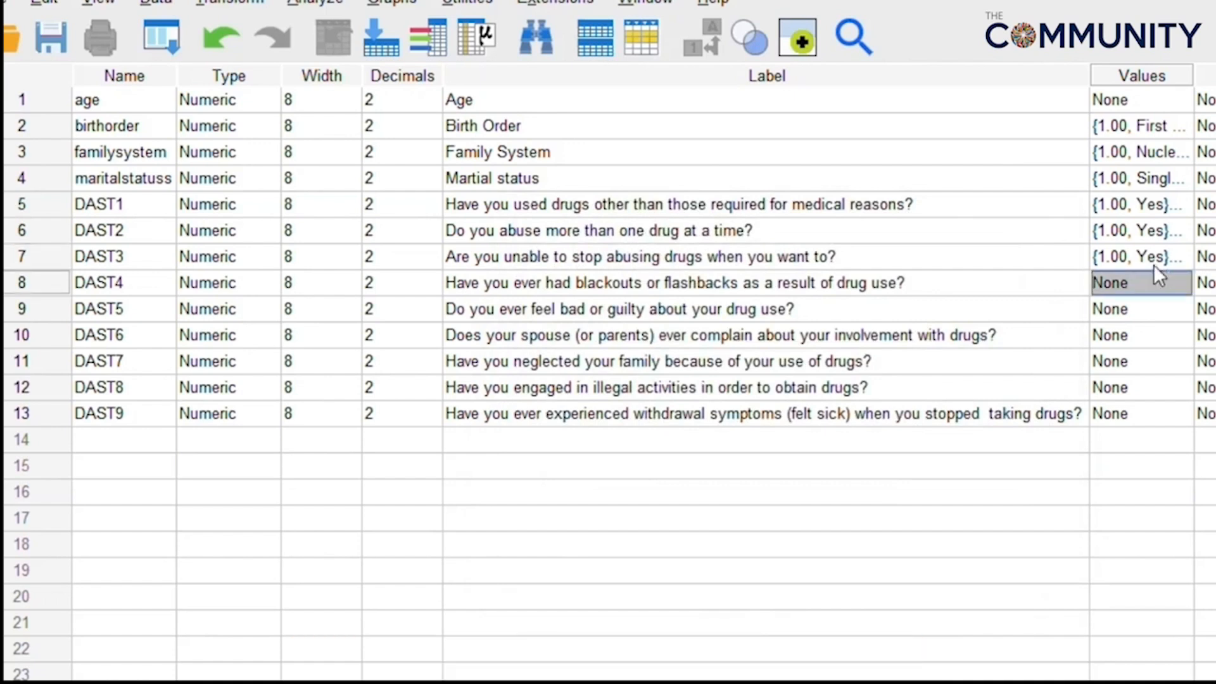
pyautogui.hotkey('shift', 'Down')
pyautogui.hotkey('shift', 'Down')
pyautogui.hotkey('shift', 'Down')
pyautogui.hotkey('shift', 'Down')
pyautogui.hotkey('shift', 'Down')
pyautogui.hotkey('ctrl', 'v')
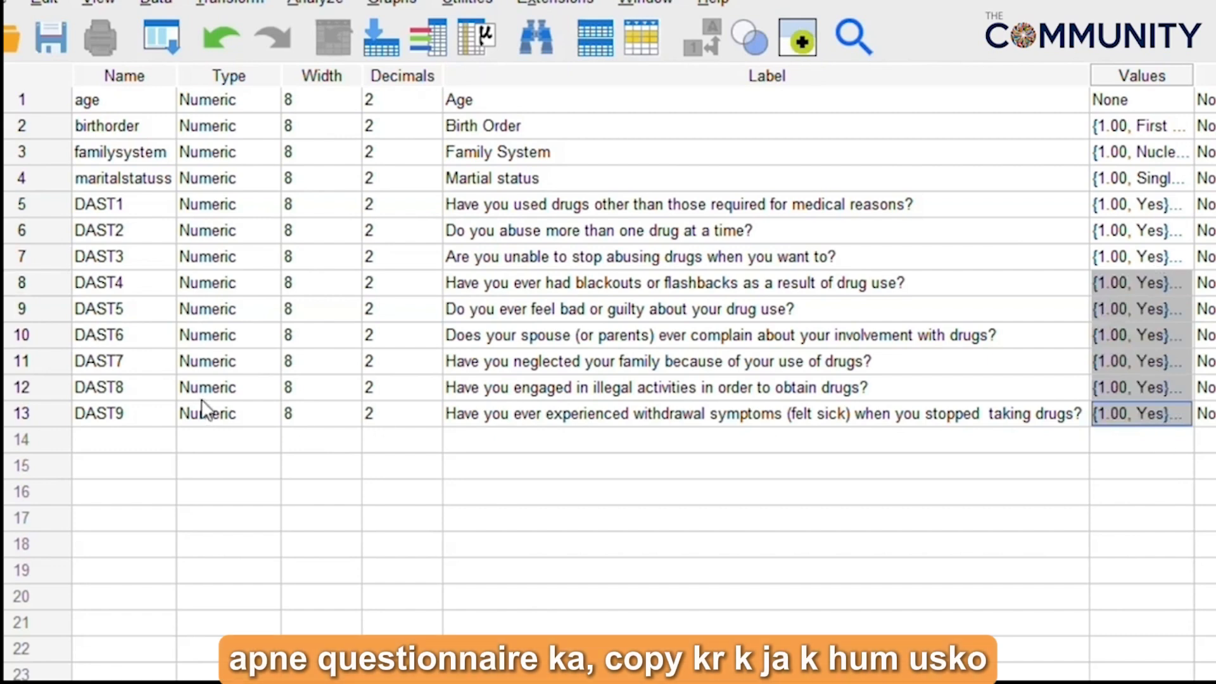
# Step: Copy the text of question 10, about medical problems from drug use, from the DAST-10 PDF and return to SPSS
pyautogui.click(91, 443)
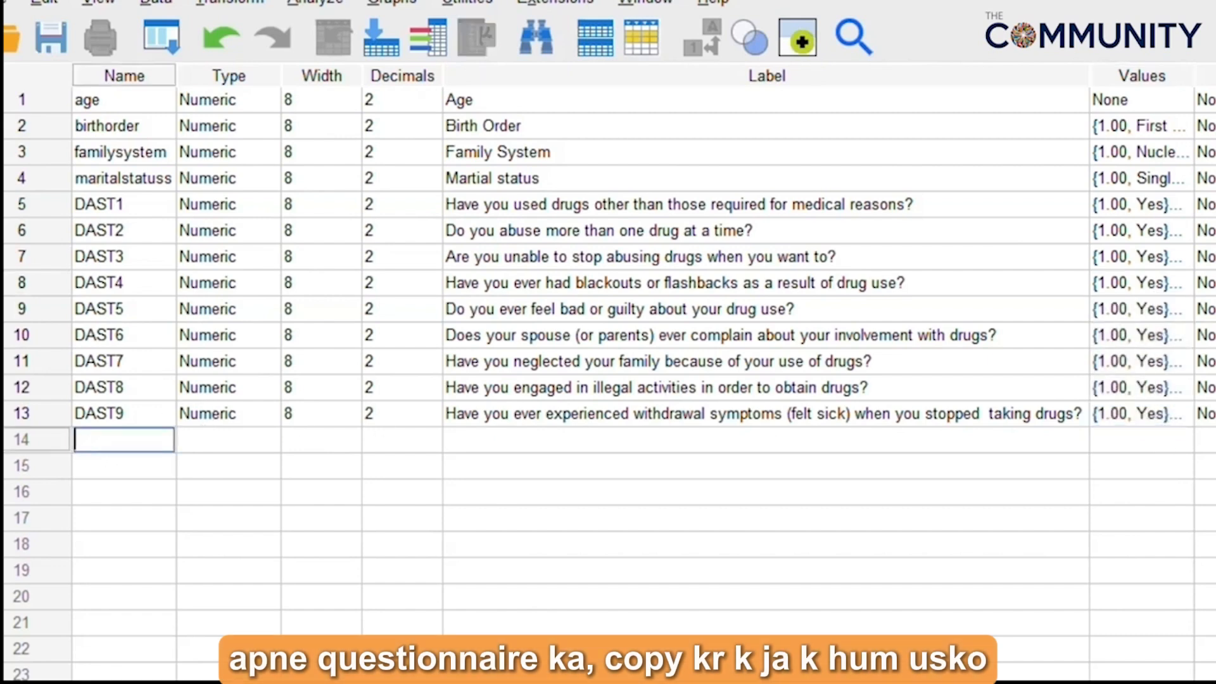
pyautogui.hotkey('alt', 'Tab')
pyautogui.moveTo(460, 580); pyautogui.dragTo(684, 552)
pyautogui.click(421, 527)
pyautogui.rightClick(689, 552)
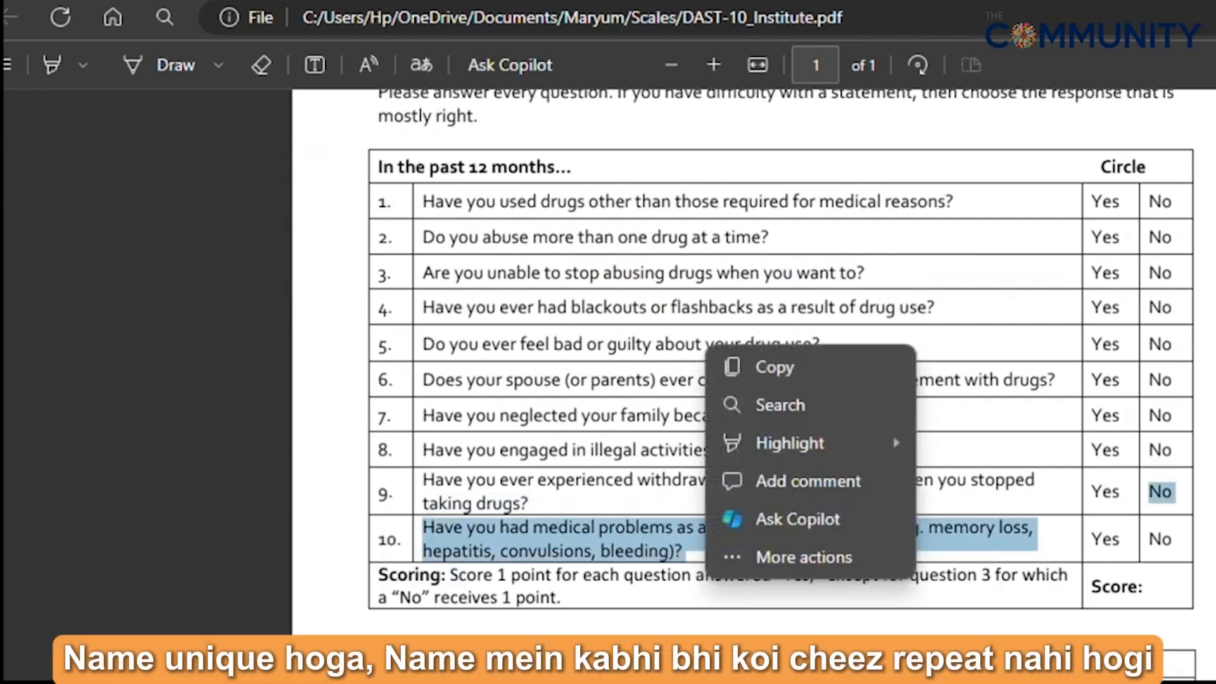
pyautogui.click(773, 367)
pyautogui.hotkey('alt', 'Tab')
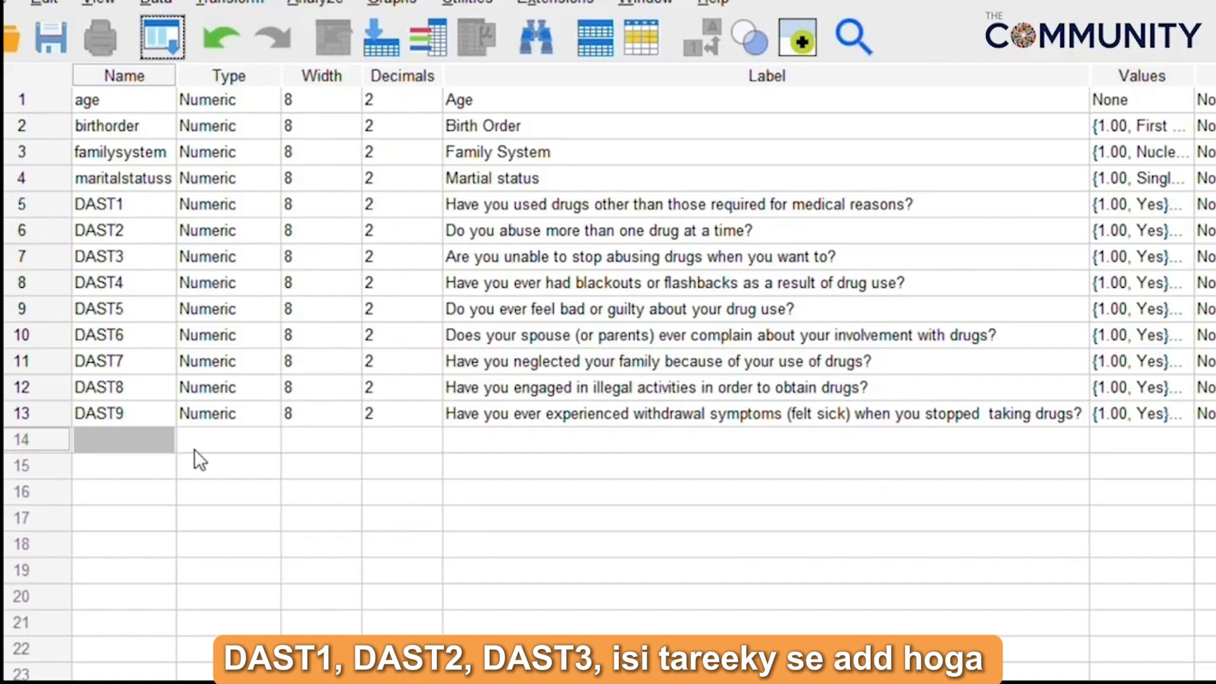
# Step: Name the fourteenth variable DAST10 and paste the copied question as its label
pyautogui.doubleClick(84, 436)
pyautogui.write('DAST10')
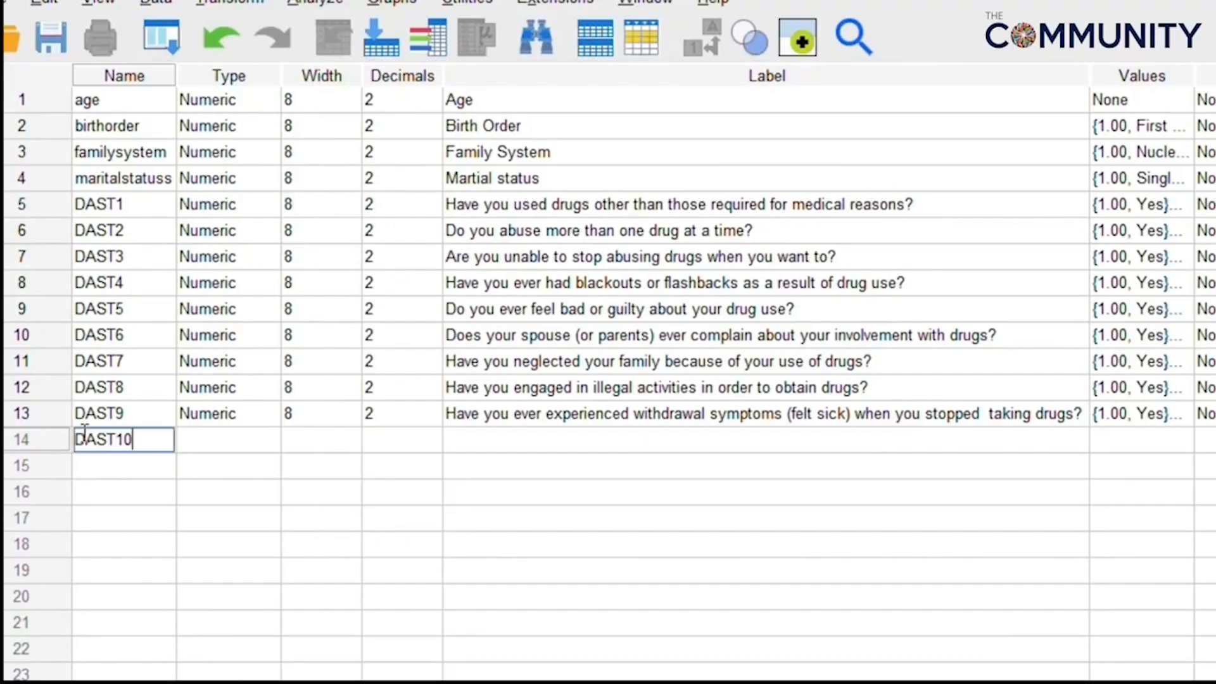
pyautogui.doubleClick(531, 440)
pyautogui.hotkey('ctrl', 'v')
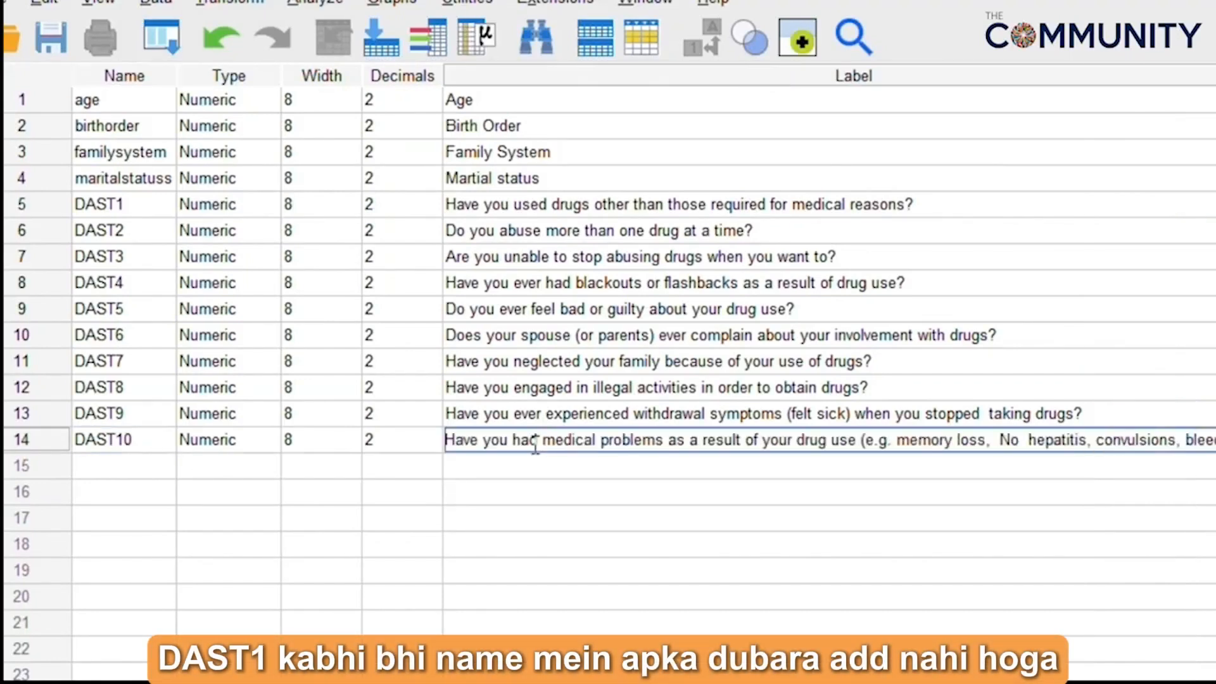
# Step: Check DAST9's value labels and copy them to DAST10
pyautogui.click(1092, 412)
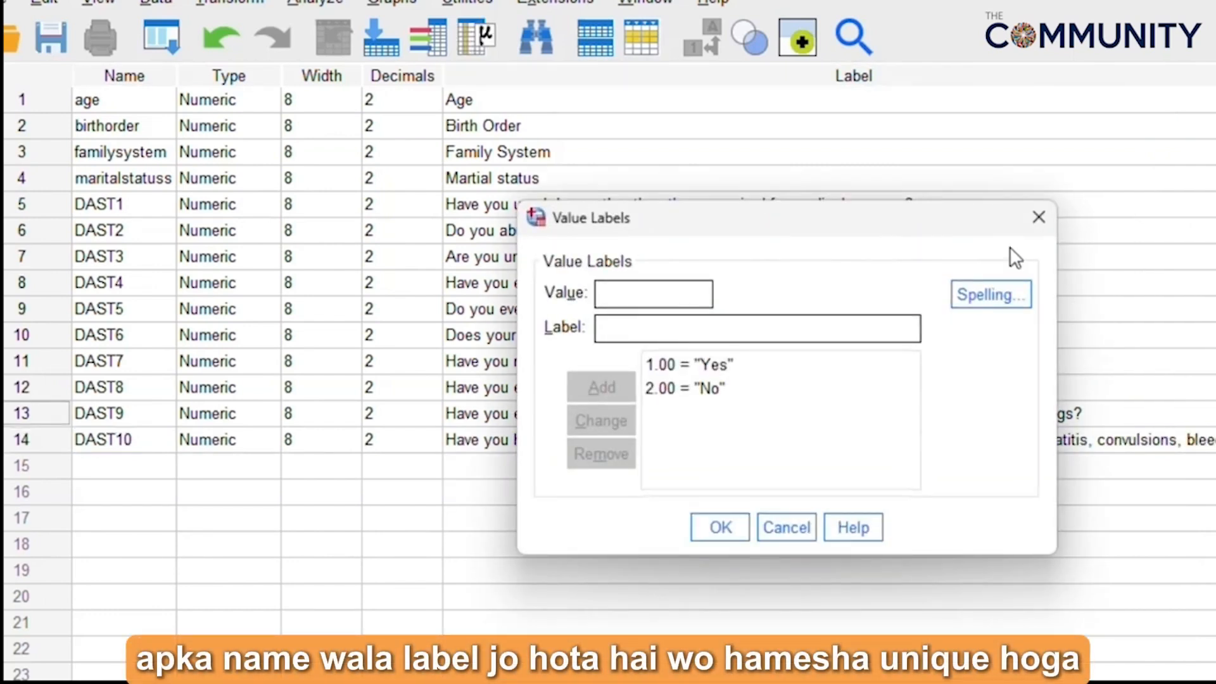
pyautogui.click(1038, 217)
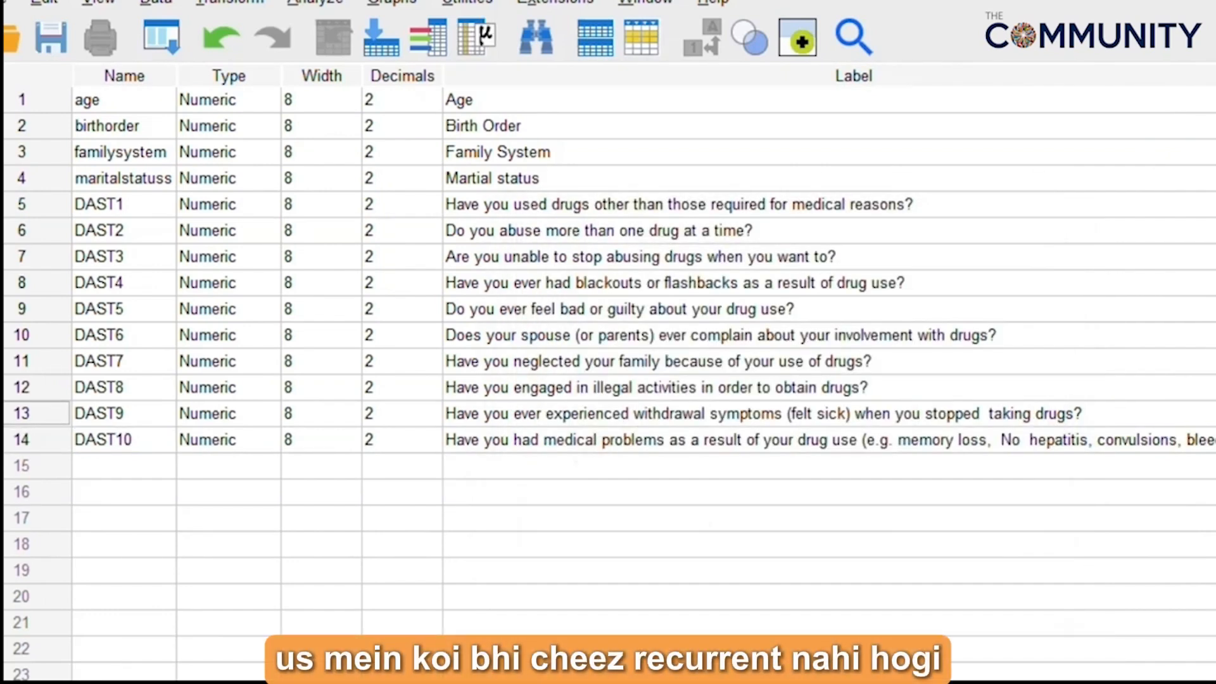
pyautogui.click(1213, 439)
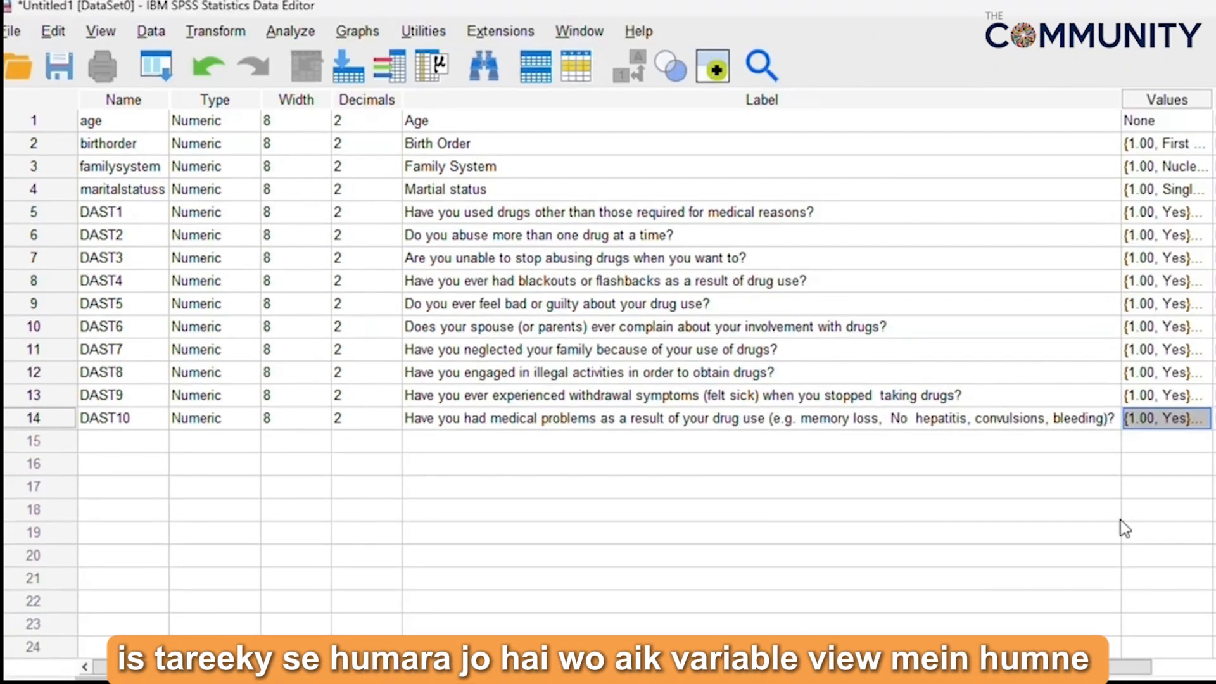
# Step: Set the measurement level of DAST3 through DAST10 to Scale
pyautogui.click(1118, 440)
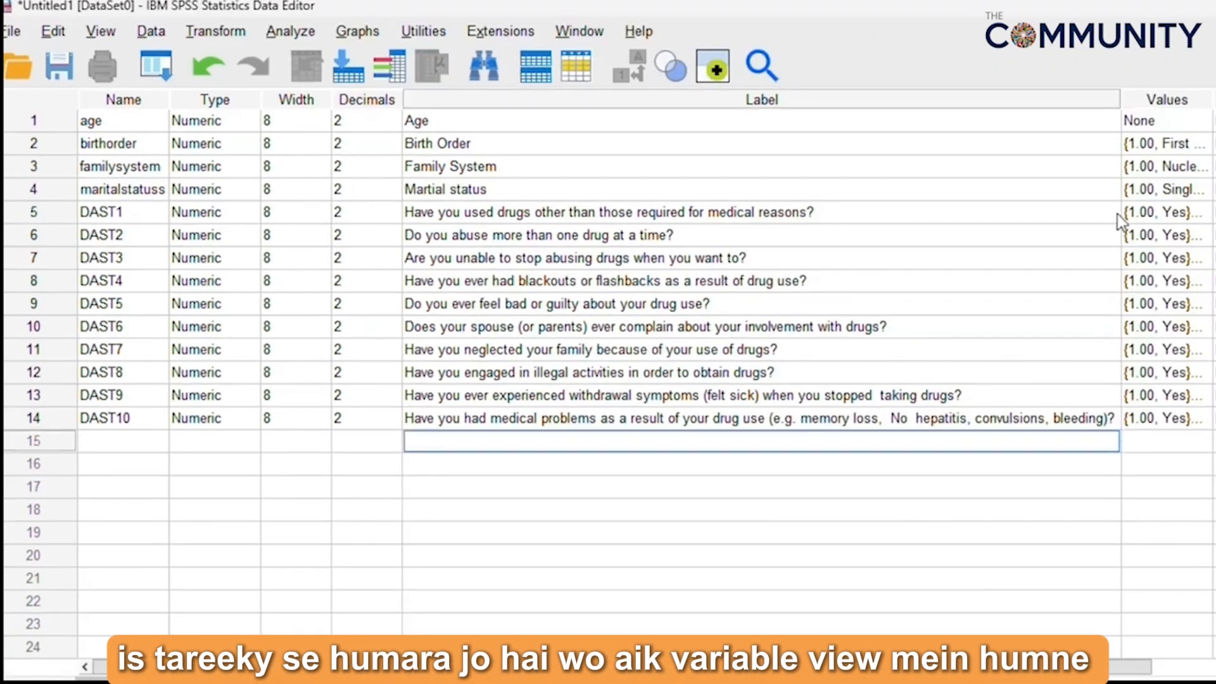
pyautogui.click(980, 102)
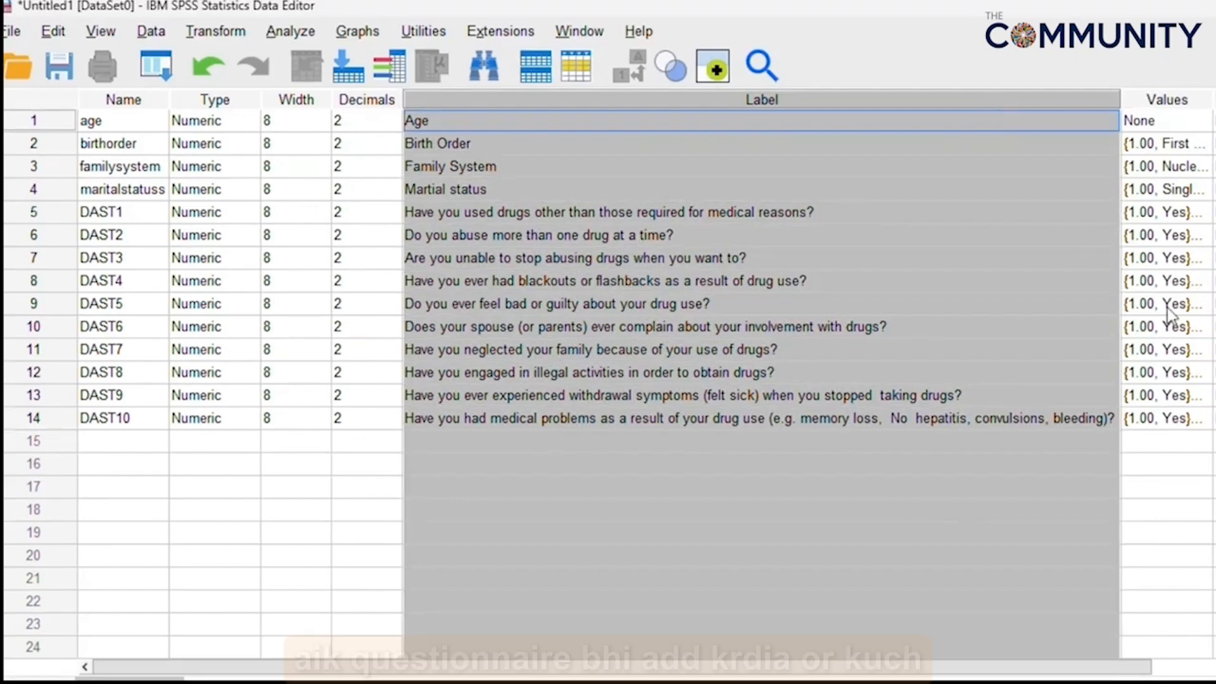
pyautogui.moveTo(697, 667); pyautogui.dragTo(927, 667)
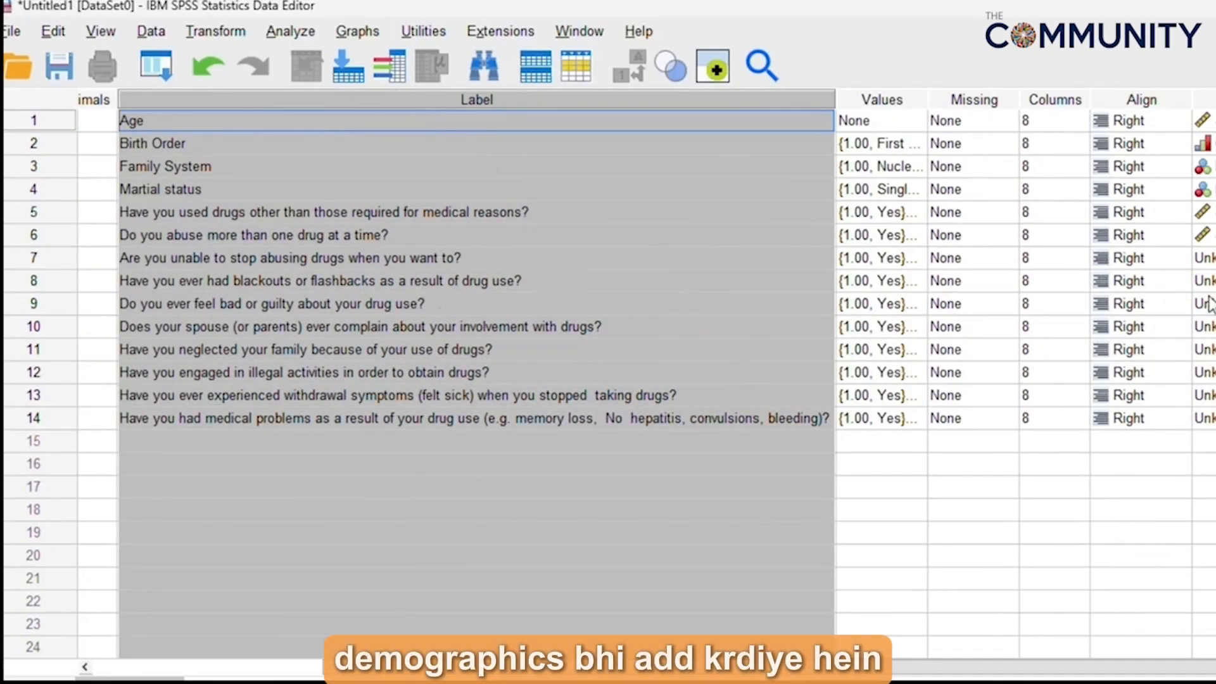
pyautogui.click(1207, 257)
pyautogui.click(1207, 281)
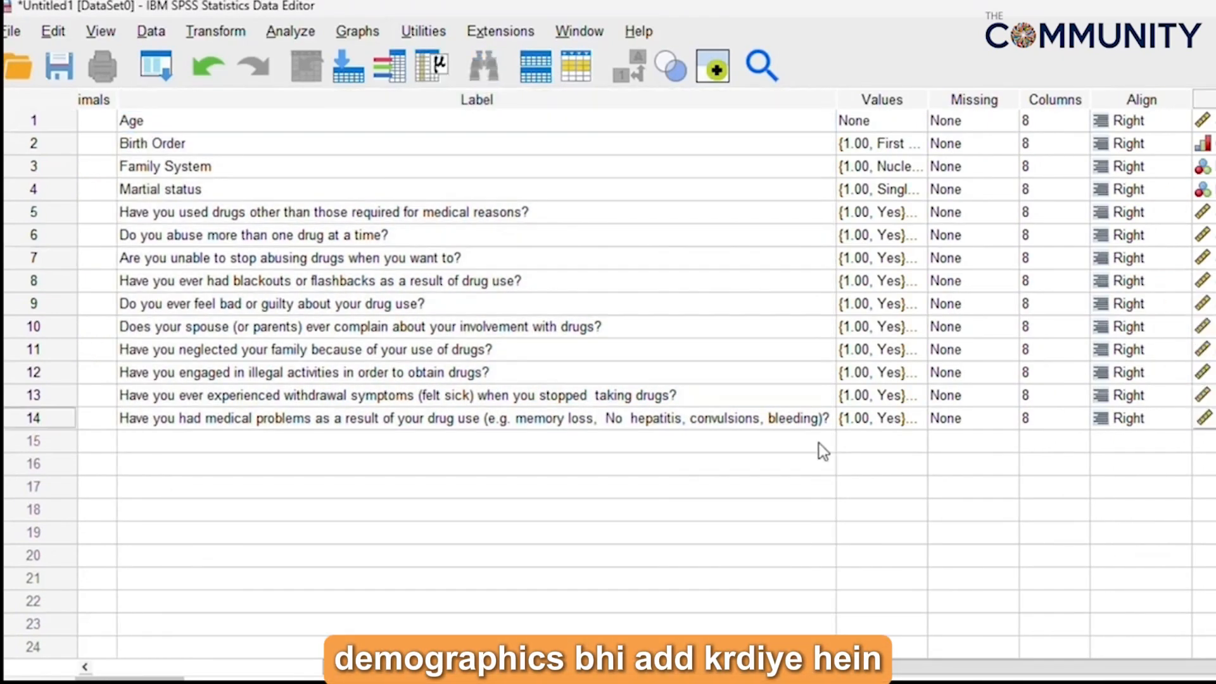
pyautogui.moveTo(714, 666); pyautogui.dragTo(371, 628)
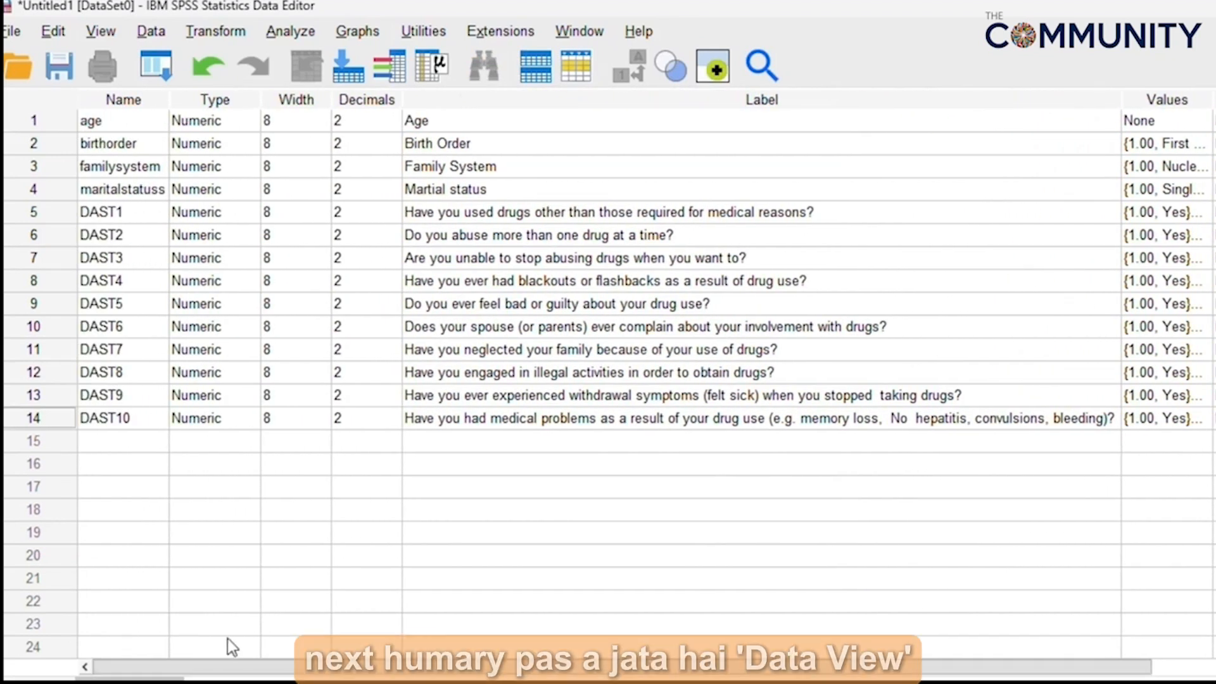
# Step: Switch to Data View and enter age 18 and birth order 2 (middle born) for the first participant
pyautogui.click(38, 679)
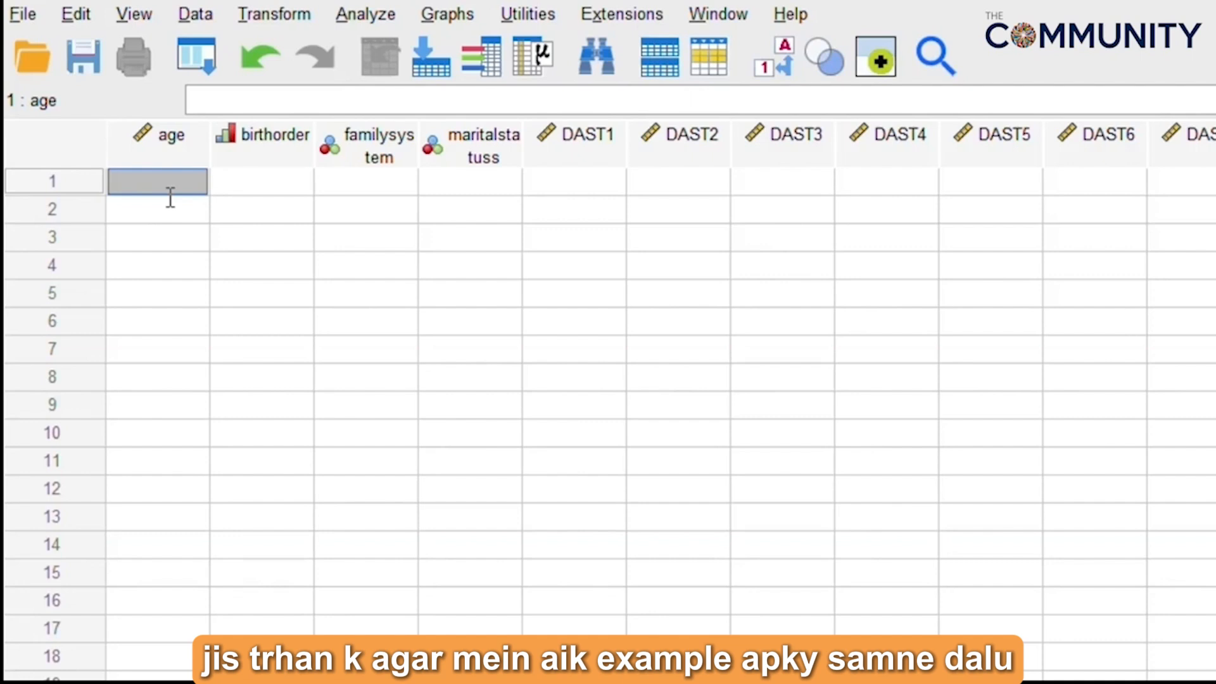
pyautogui.write('18')
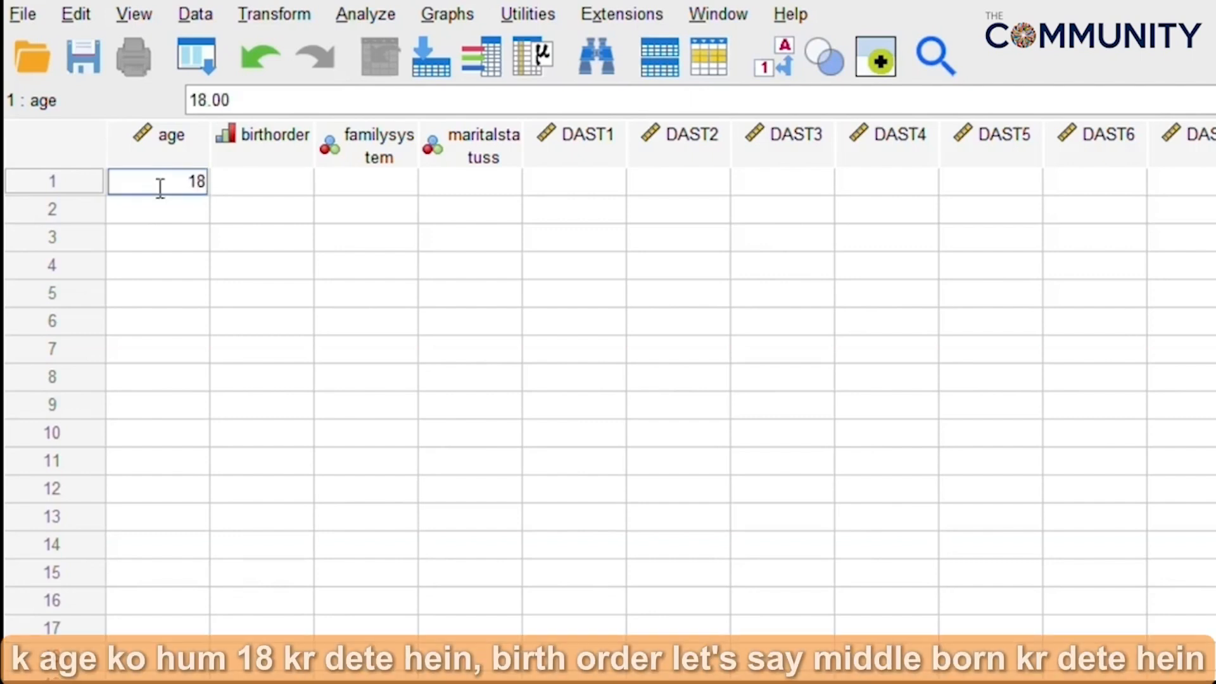
pyautogui.press('Tab')
pyautogui.click(239, 179)
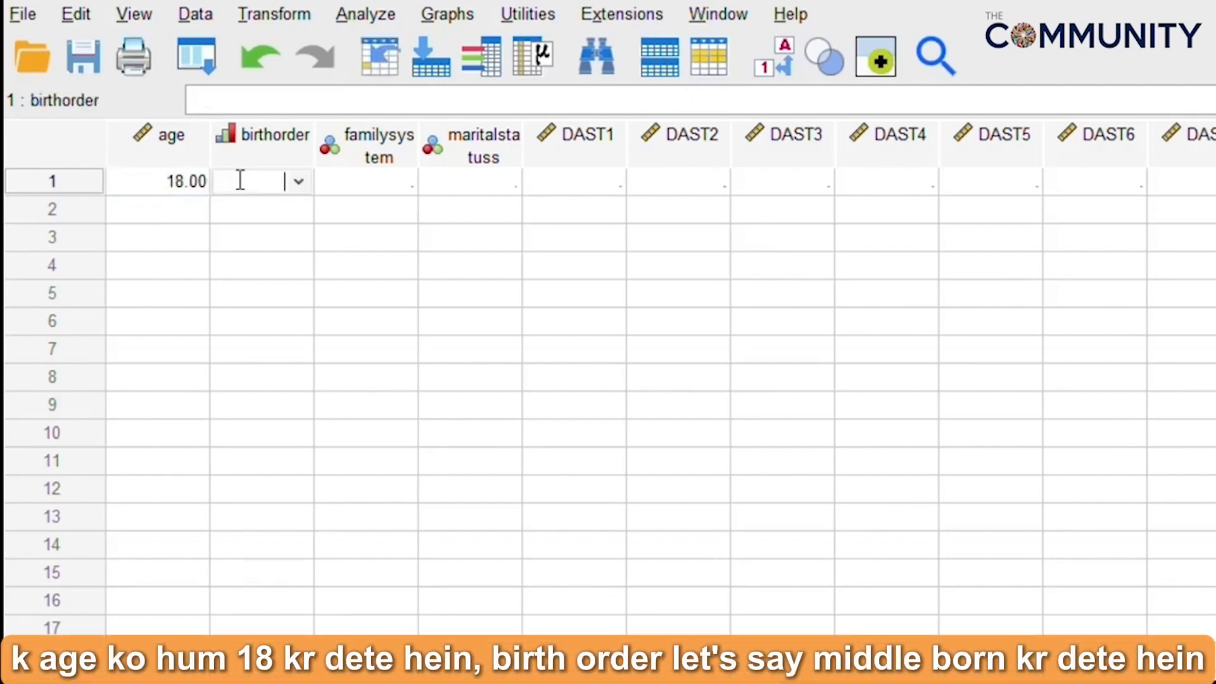
pyautogui.write('2')
pyautogui.press('Return')
# Step: Enter Nuclear as the first participant's family system and Single as the marital status
pyautogui.click(349, 172)
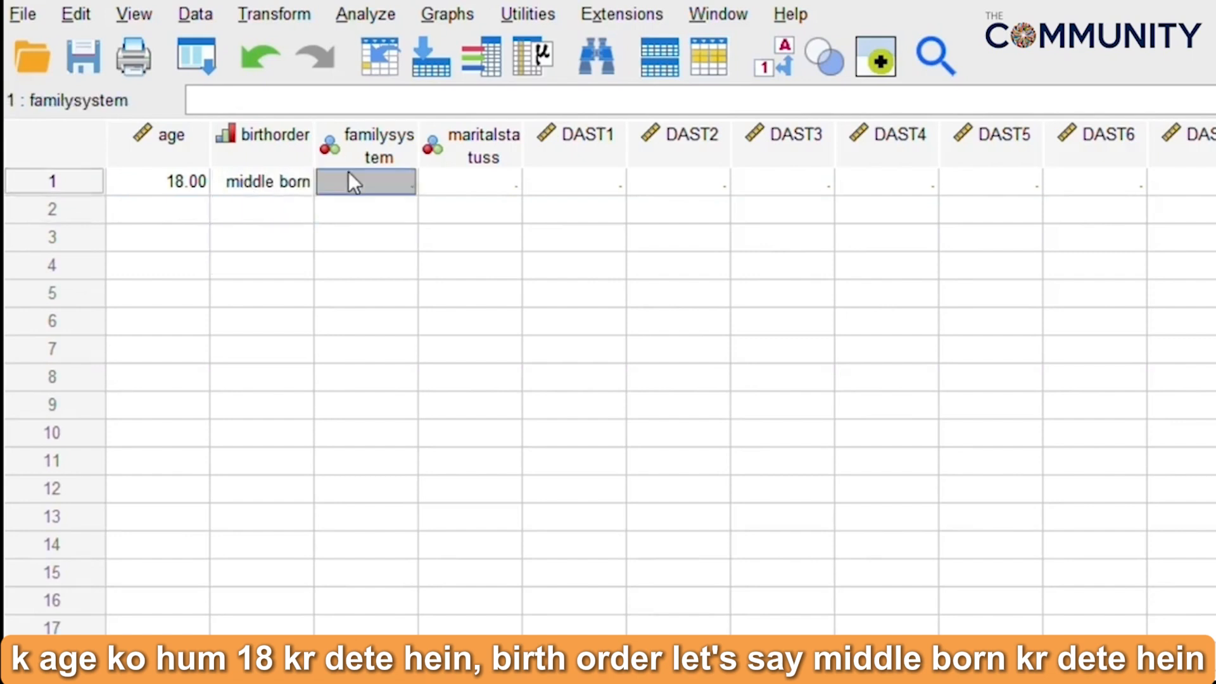
pyautogui.write('n')
pyautogui.press('BackSpace')
pyautogui.write('Nuclear')
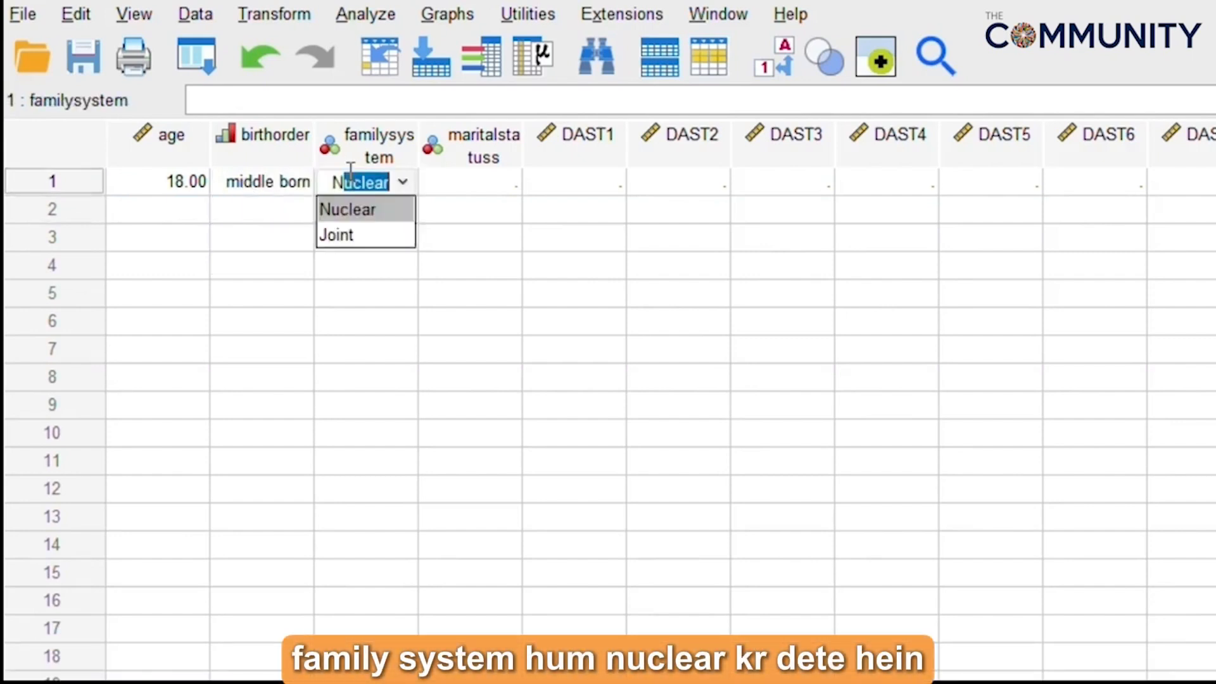
pyautogui.press('Return')
pyautogui.click(460, 184)
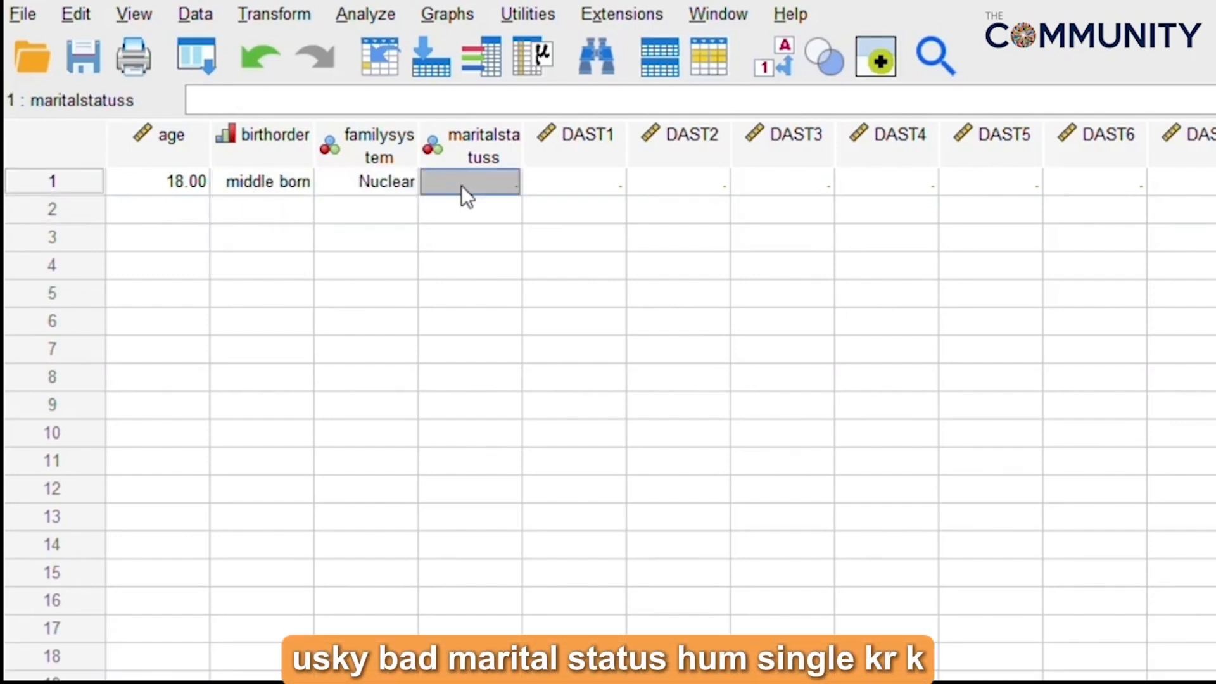
pyautogui.write('Single')
pyautogui.press('Return')
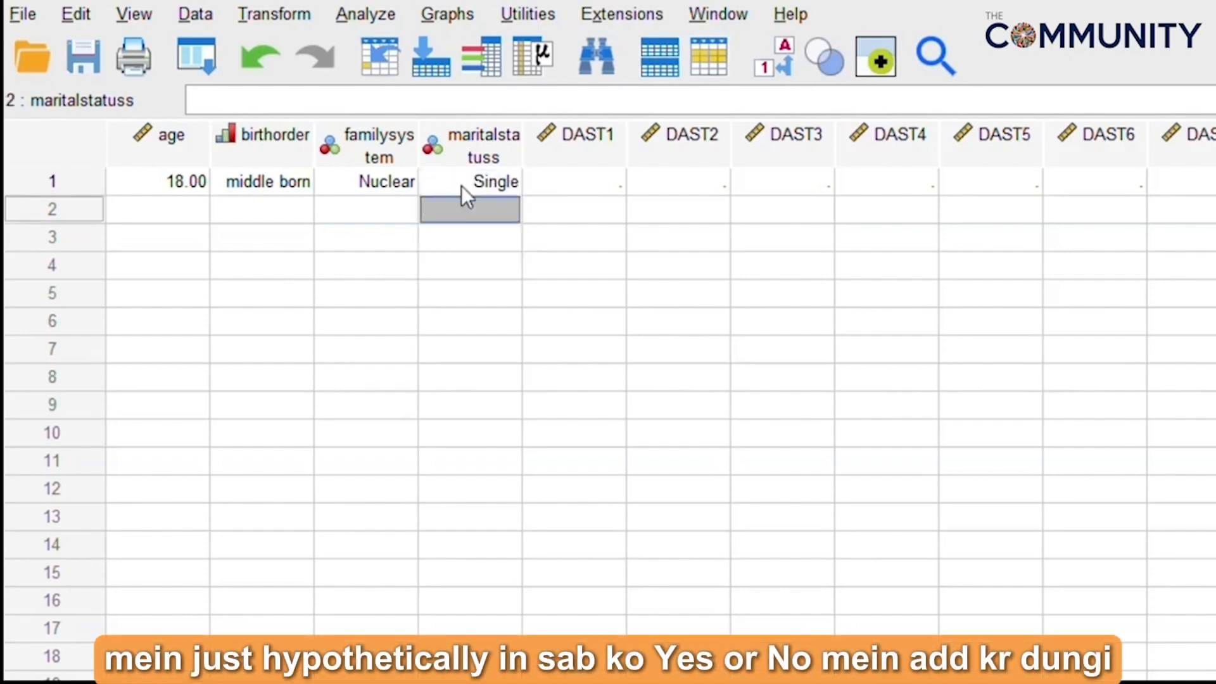
# Step: Enter the first participant's answers Yes for DAST1 and No for DAST2
pyautogui.click(550, 177)
pyautogui.write('y')
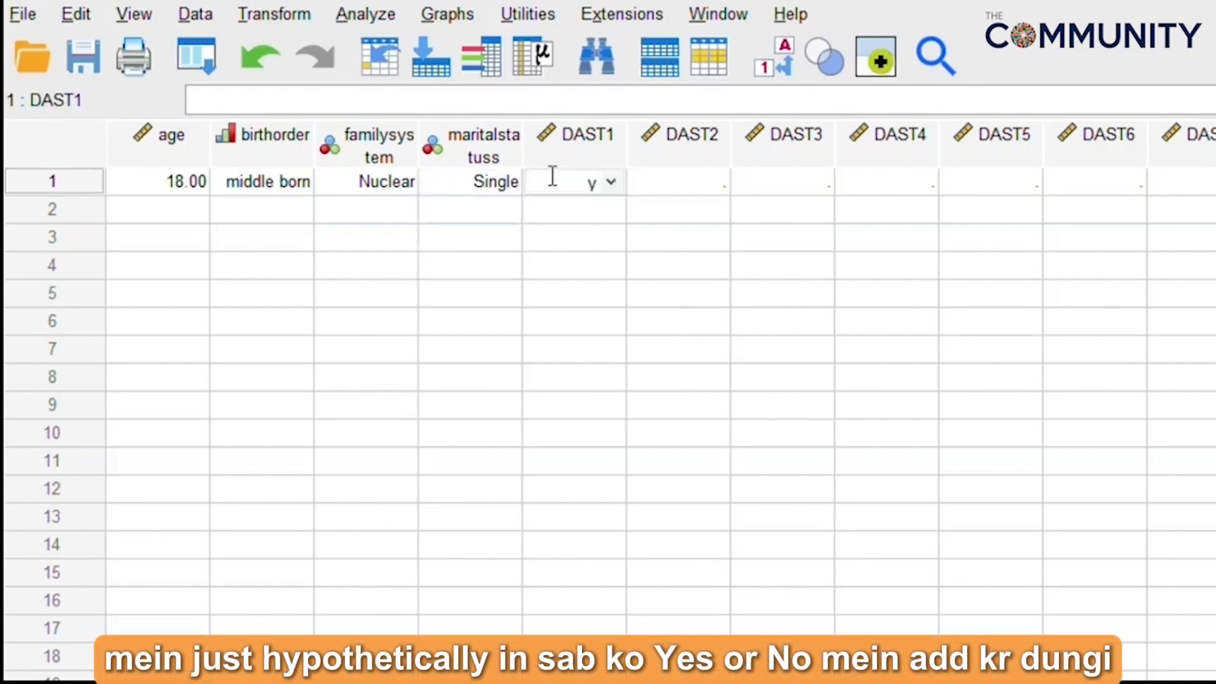
pyautogui.write('e')
pyautogui.press('BackSpace')
pyautogui.press('BackSpace')
pyautogui.write('Yes')
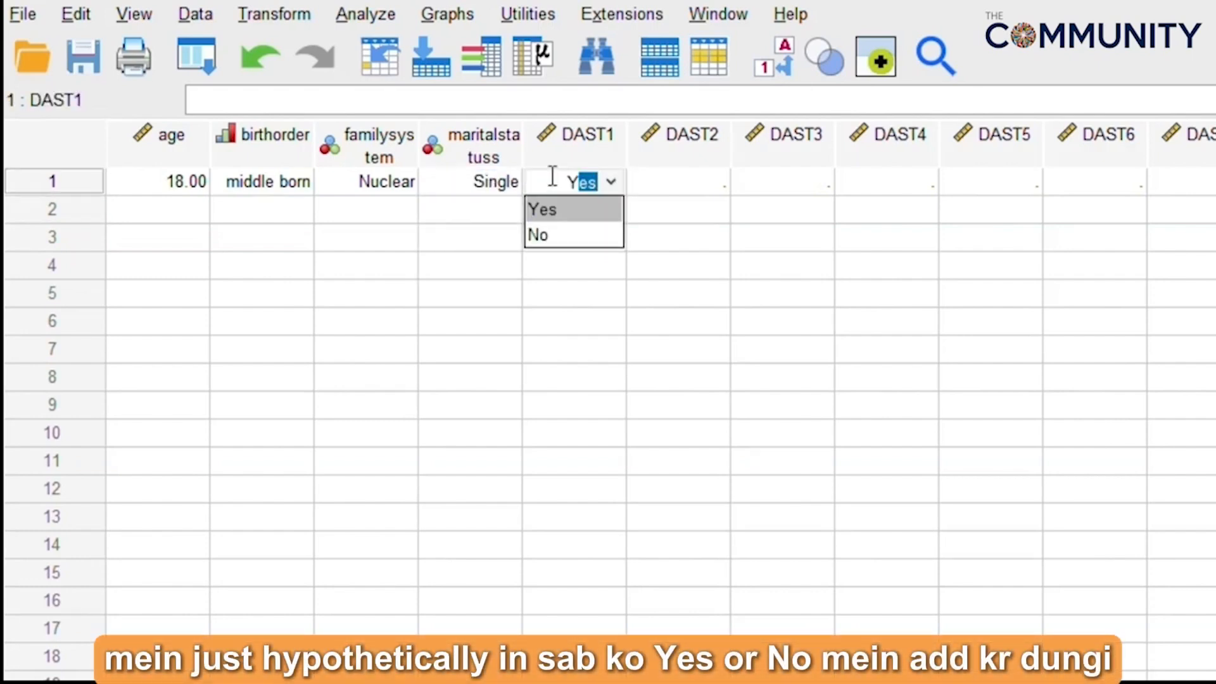
pyautogui.press('Tab')
pyautogui.write('No')
pyautogui.press('Tab')
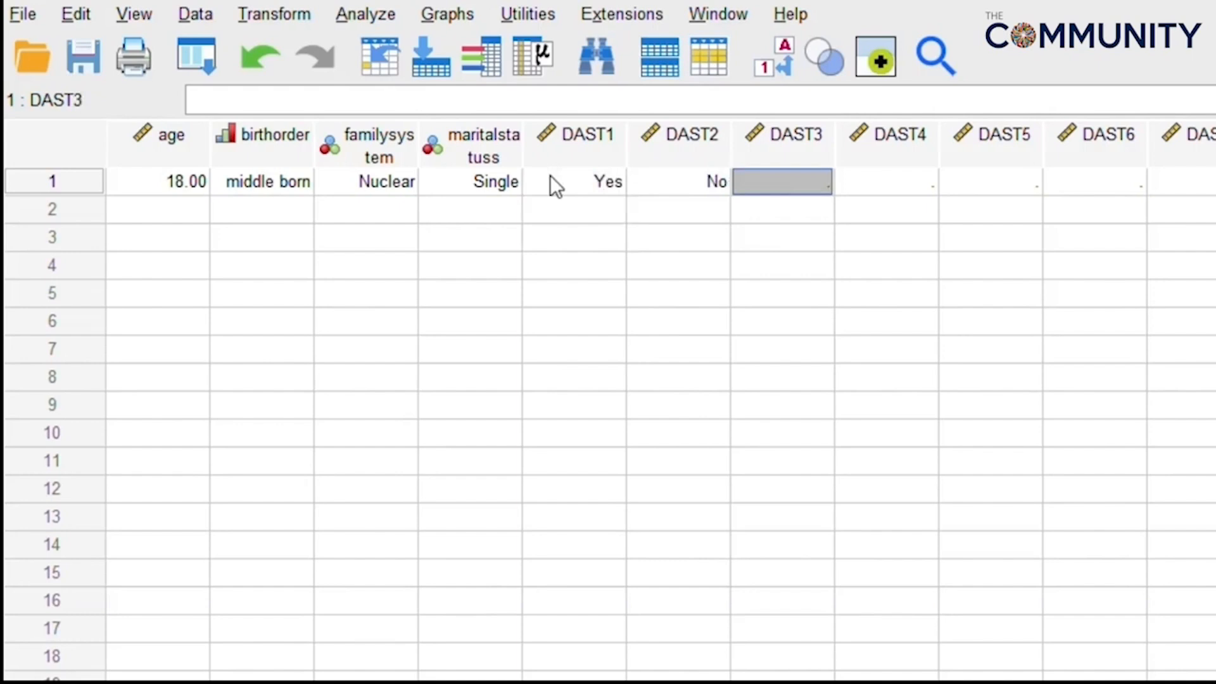
# Step: Enter the first participant's answers Yes for DAST3, No for DAST4, Yes for DAST5 and No for DAST6
pyautogui.write('Y')
pyautogui.press('Tab')
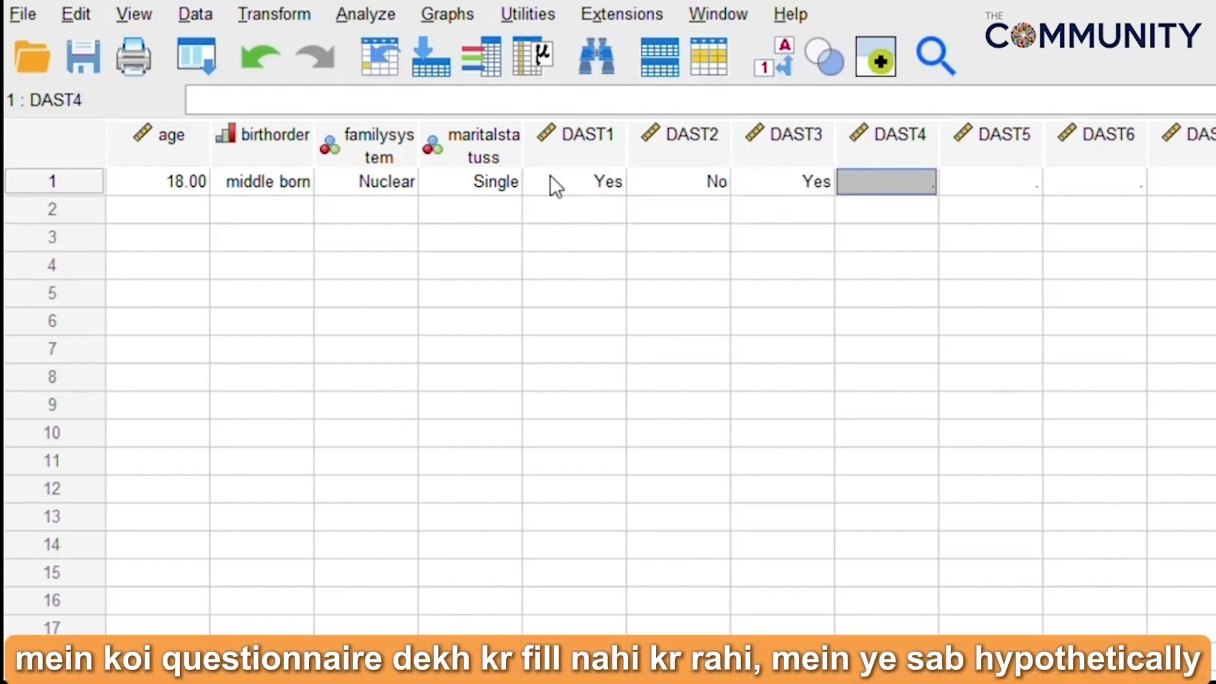
pyautogui.write('No')
pyautogui.press('Tab')
pyautogui.write('Y')
pyautogui.press('Tab')
pyautogui.write('No')
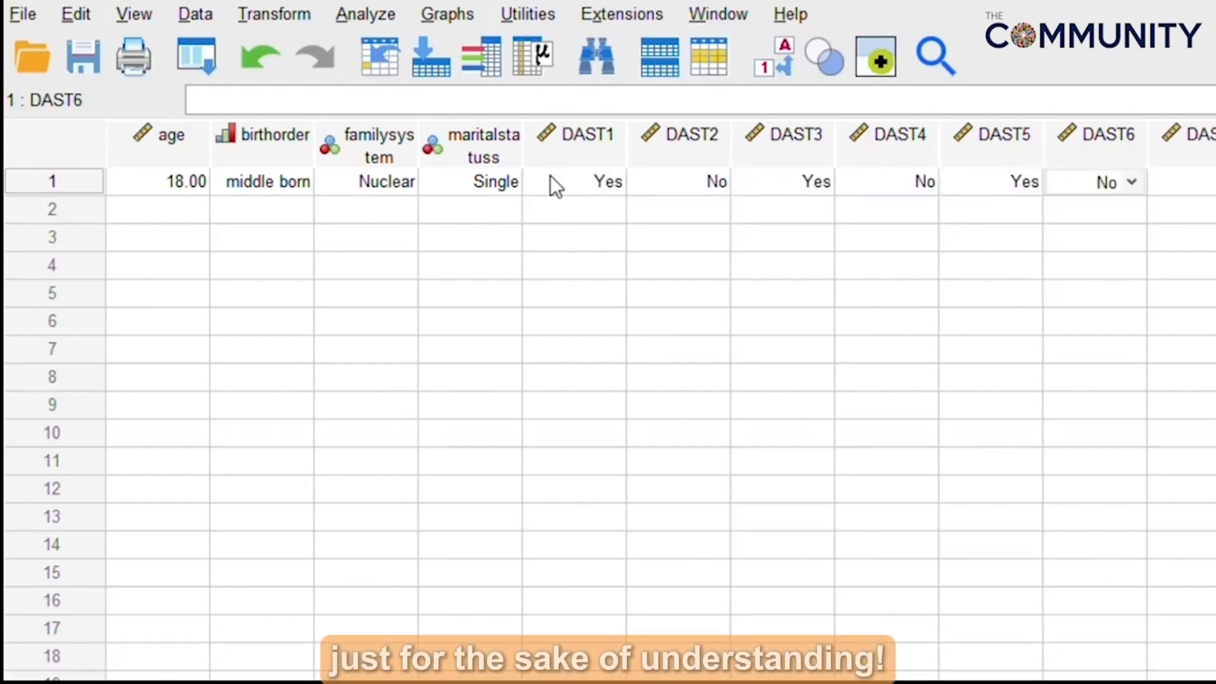
pyautogui.press('Tab')
pyautogui.press('Right')
pyautogui.press('Right')
pyautogui.press('Right')
pyautogui.press('Right')
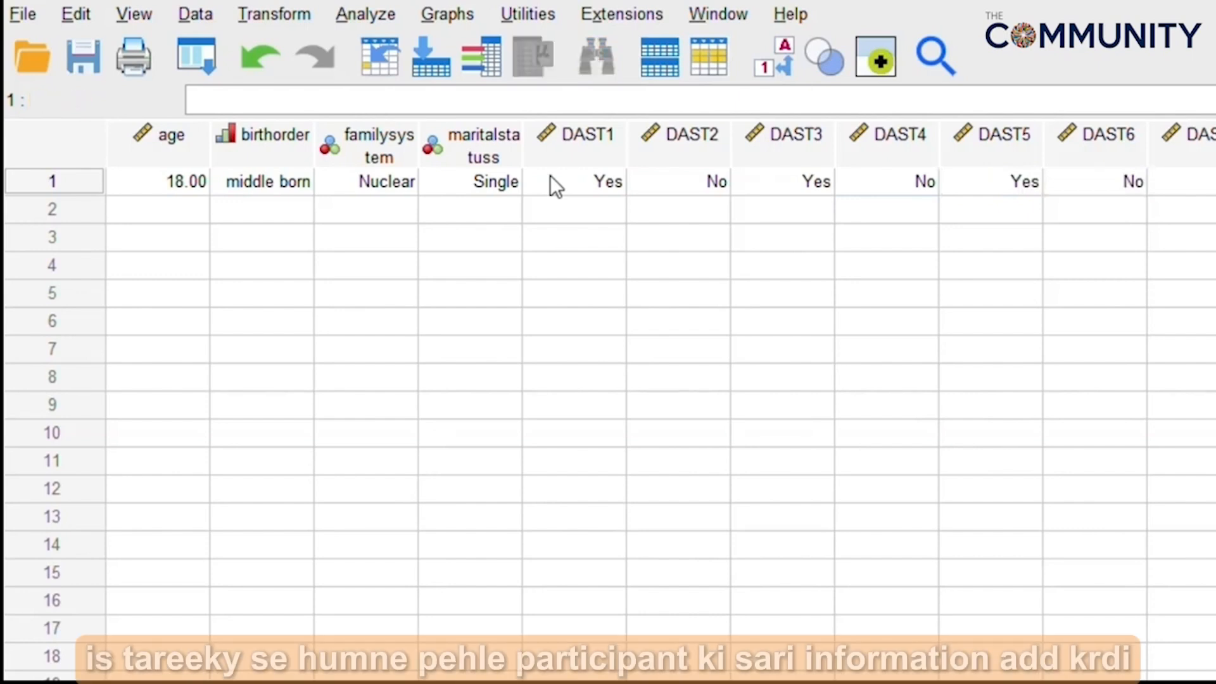
# Step: Display the data as numeric codes instead of value labels
pyautogui.click(779, 68)
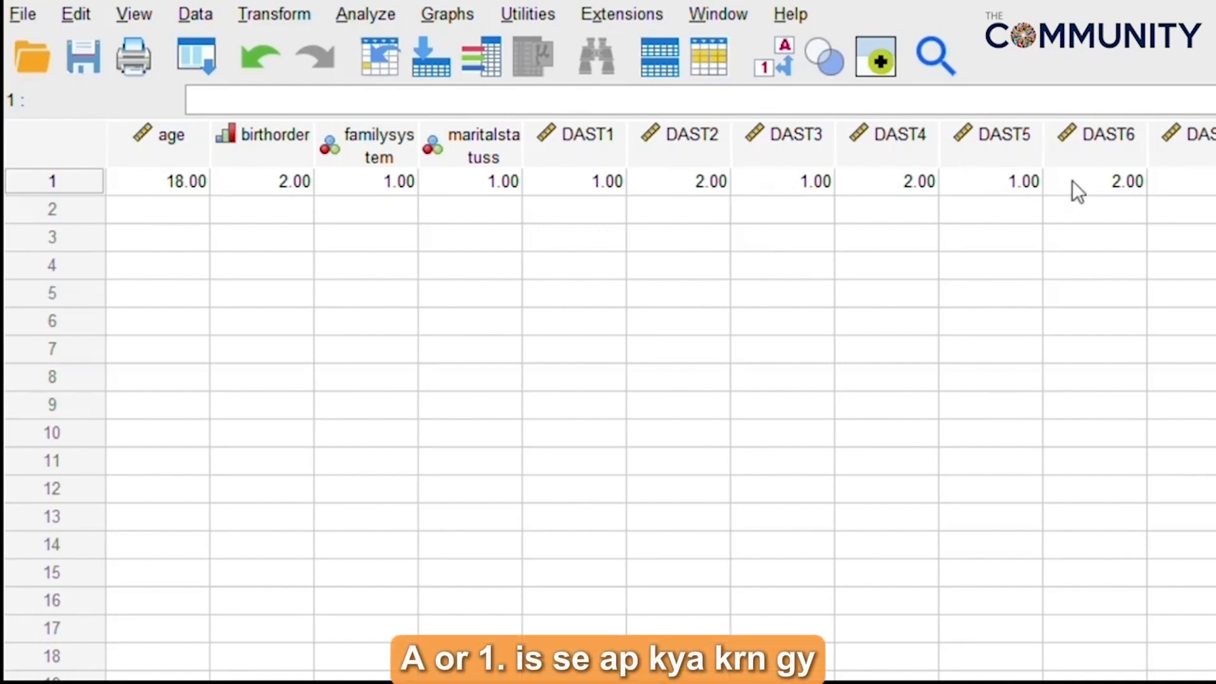
# Step: Show the value labels in the data grid and switch back to numeric codes
pyautogui.click(778, 77)
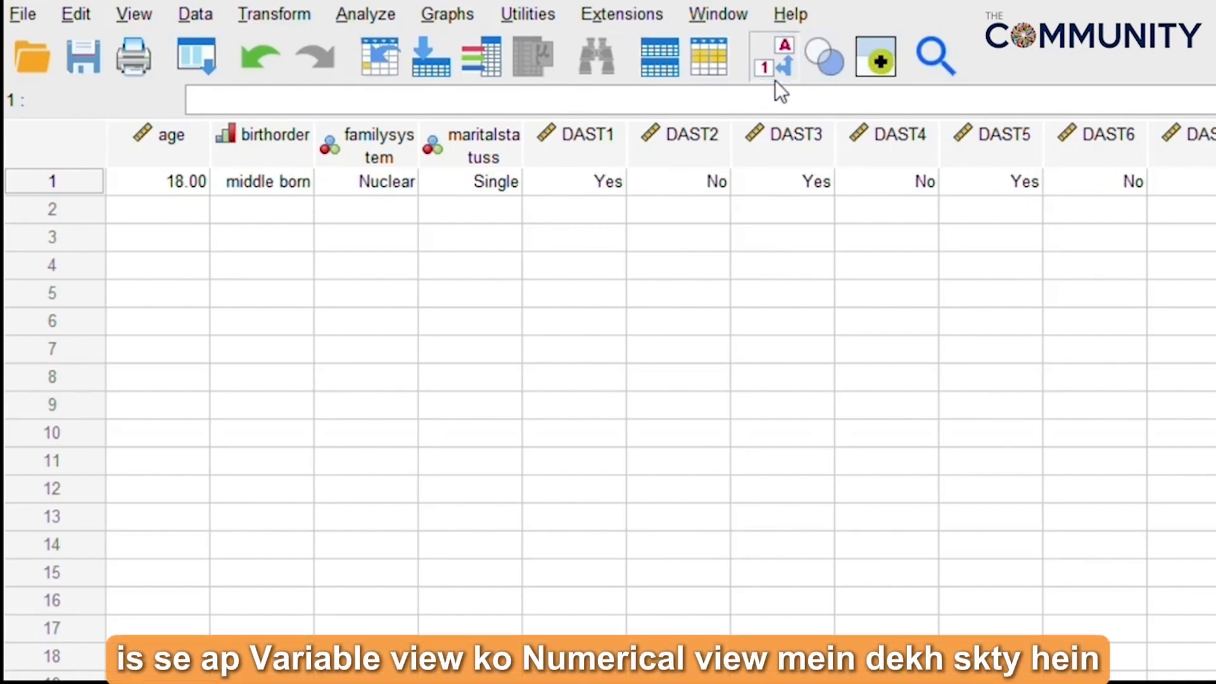
pyautogui.click(779, 89)
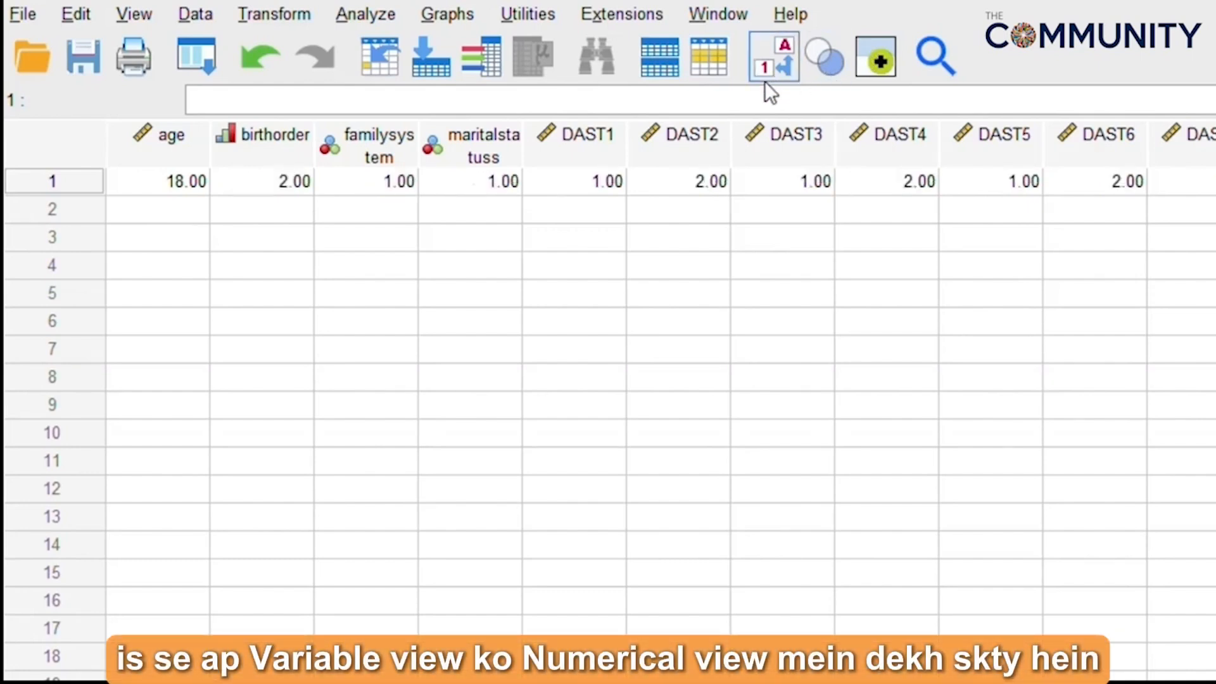
# Step: Enter the second participant's age as 22, birth order as 3, family system as 2 and marital status as 2
pyautogui.click(166, 210)
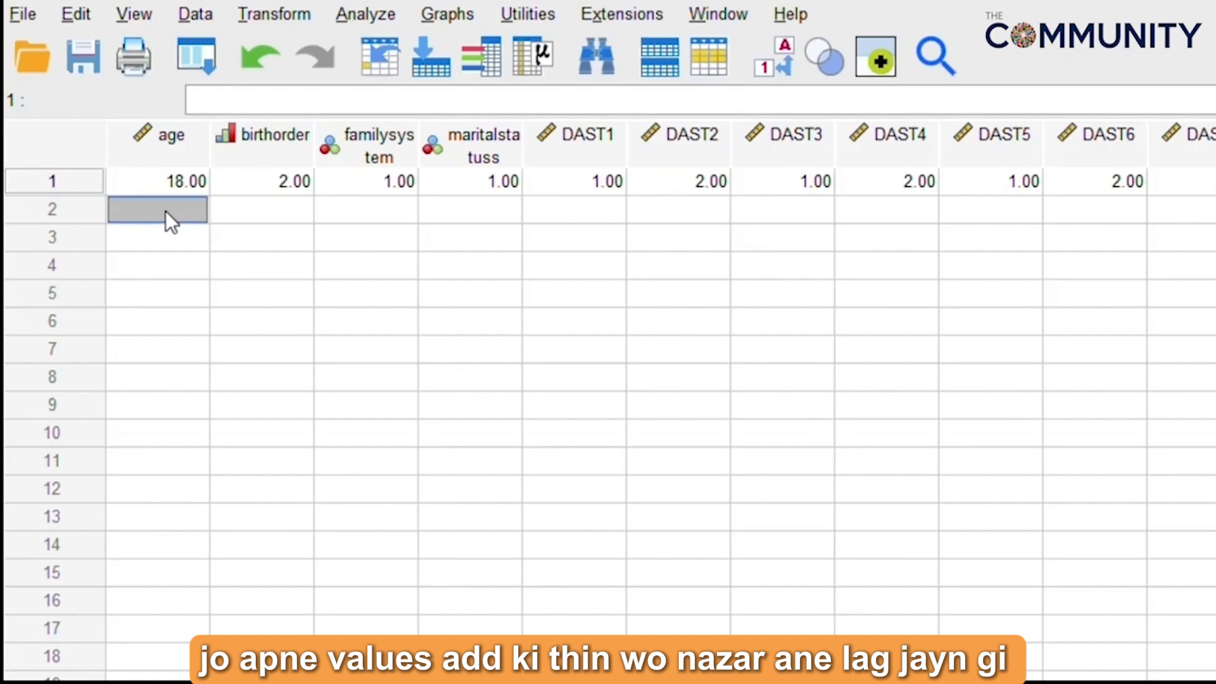
pyautogui.write('22')
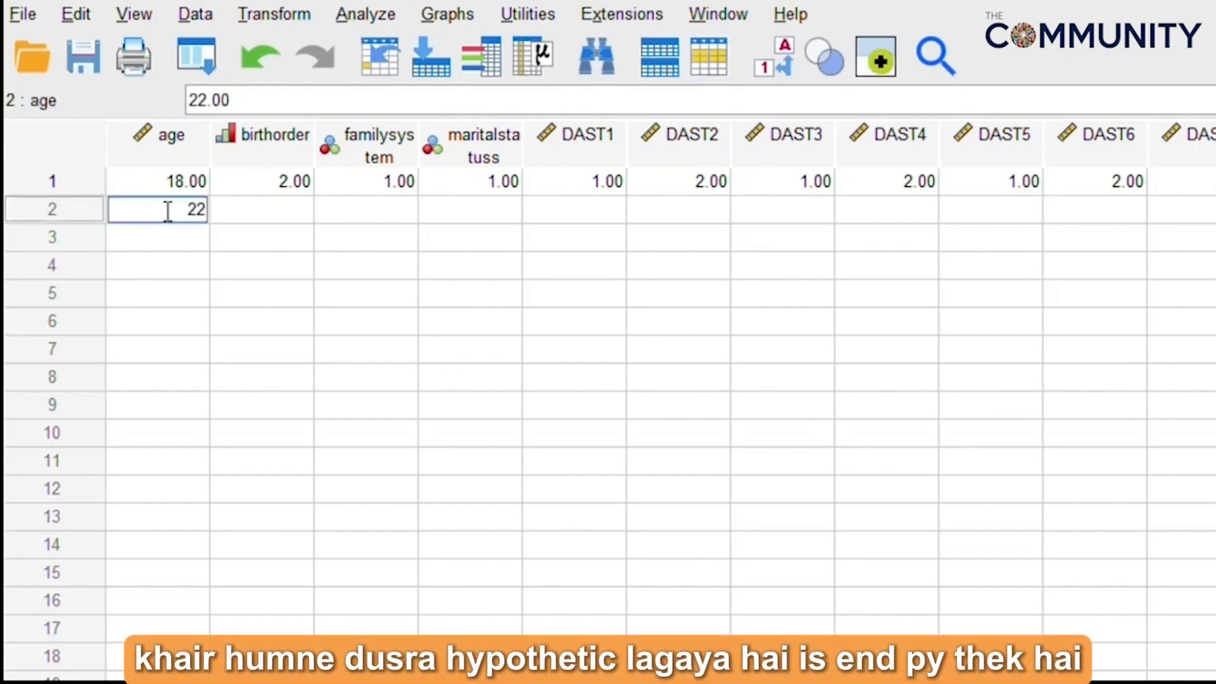
pyautogui.press('Tab')
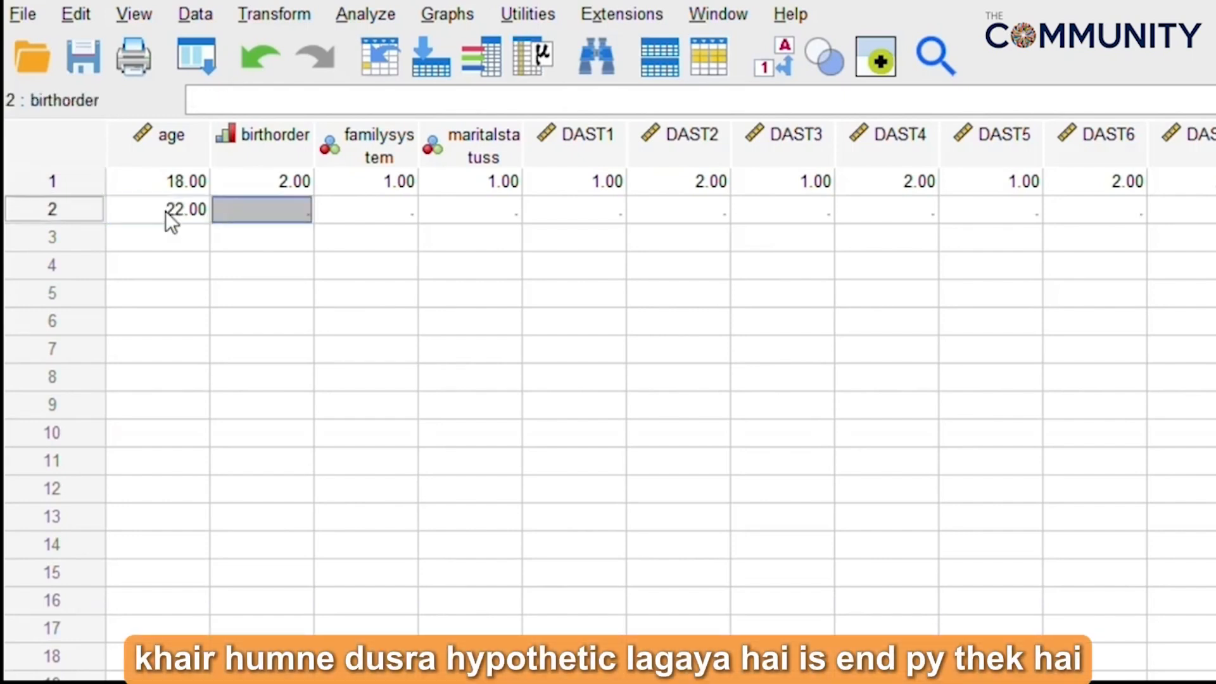
pyautogui.write('3')
pyautogui.press('Tab')
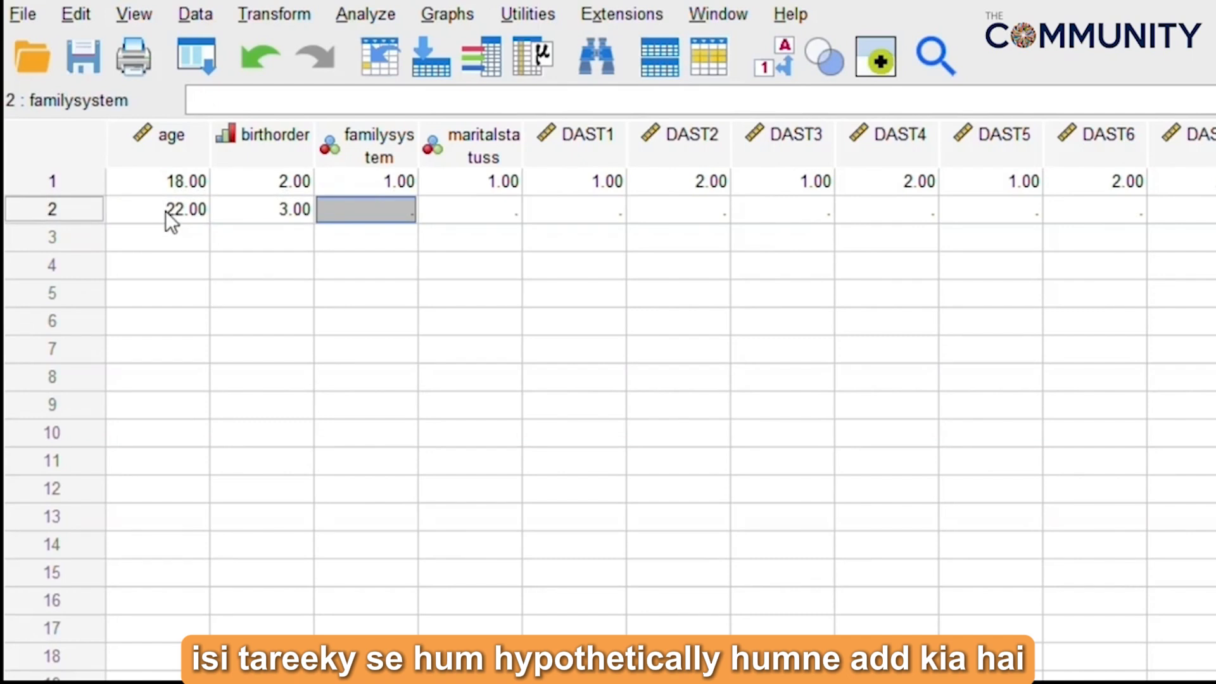
pyautogui.write('2')
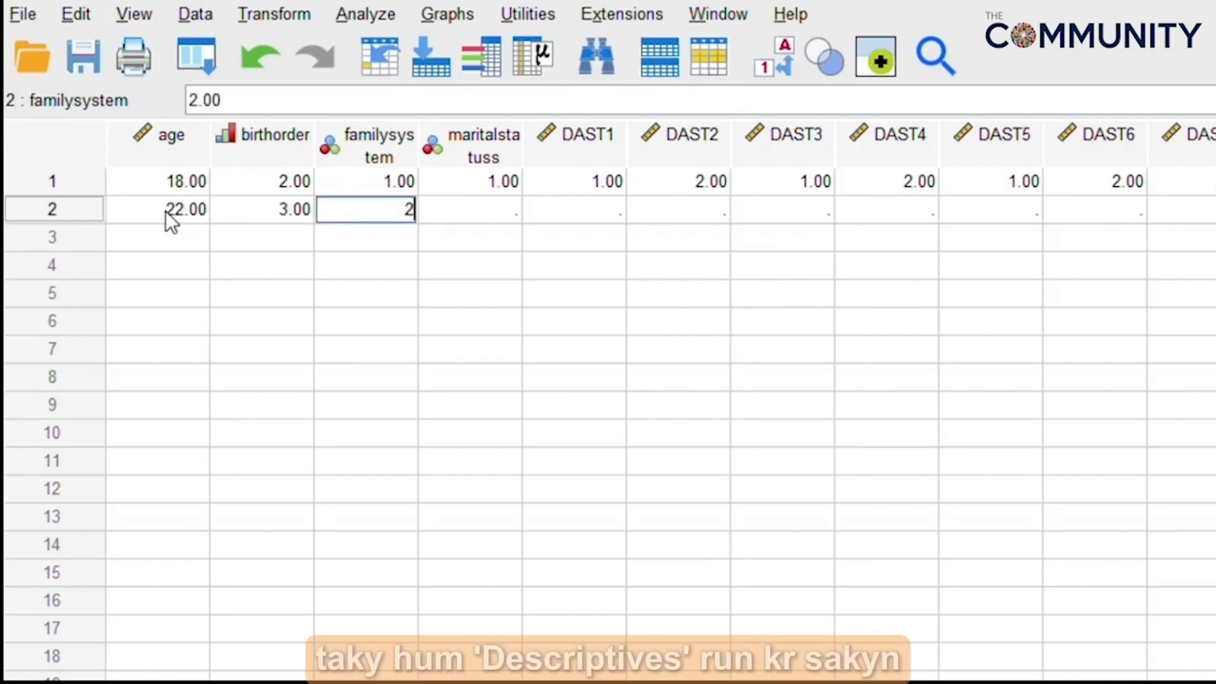
pyautogui.press('Tab')
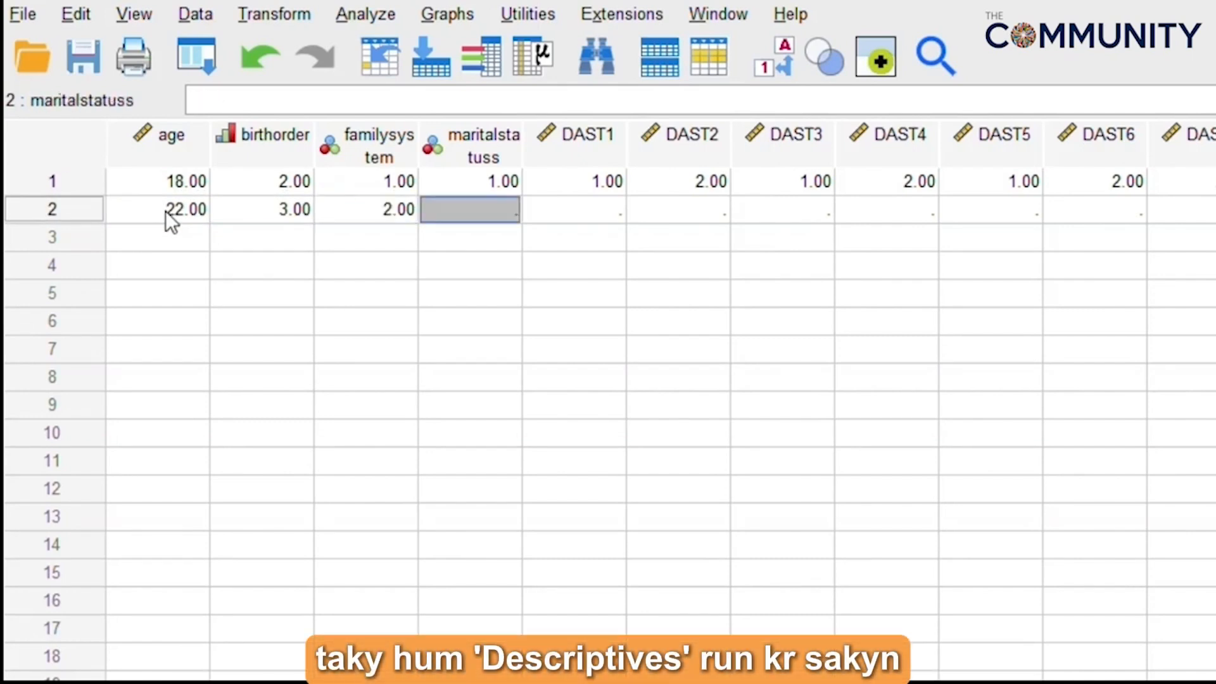
pyautogui.write('2')
pyautogui.press('Tab')
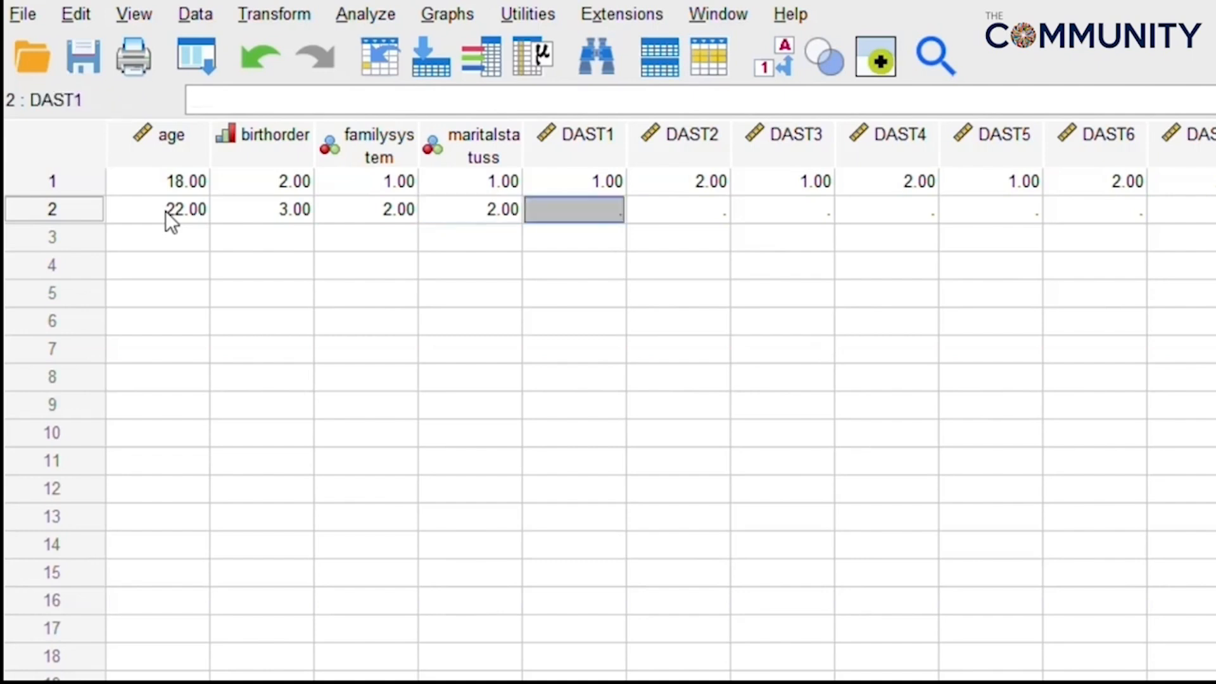
# Step: Enter the second participant's answers to DAST1, DAST2 and DAST3 as 1
pyautogui.write('1')
pyautogui.press('Tab')
pyautogui.write('1')
pyautogui.press('Tab')
pyautogui.write('1')
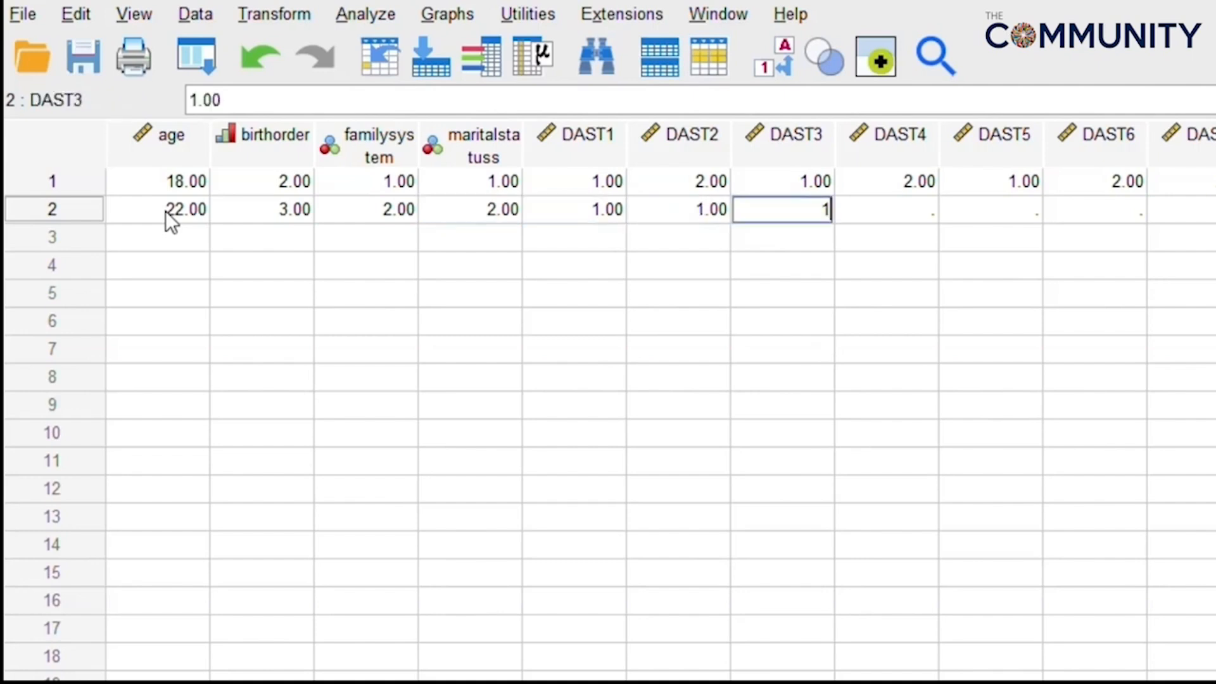
pyautogui.press('Tab')
# Step: Enter the second participant's answers as 2 for DAST4, 1 for DAST5 and 2 for DAST6
pyautogui.press('BackSpace')
pyautogui.write('2')
pyautogui.press('Tab')
pyautogui.write('1')
pyautogui.press('Tab')
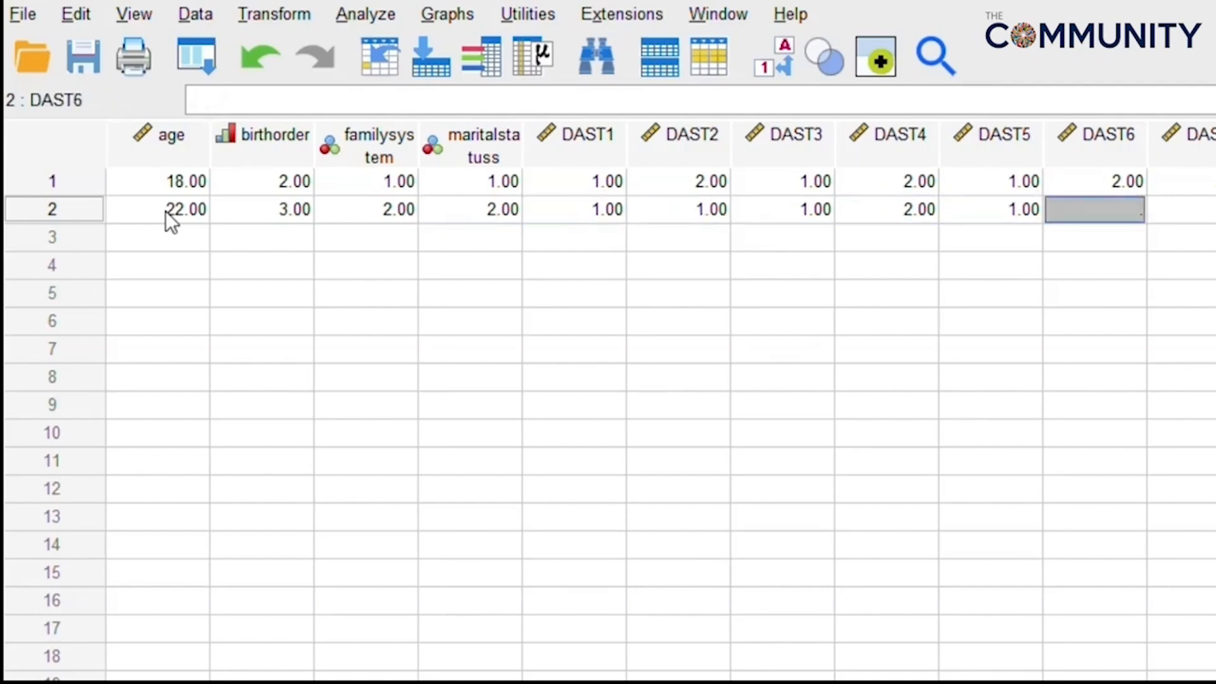
pyautogui.write('2')
pyautogui.press('Tab')
pyautogui.press('Tab')
pyautogui.press('Tab')
pyautogui.press('Tab')
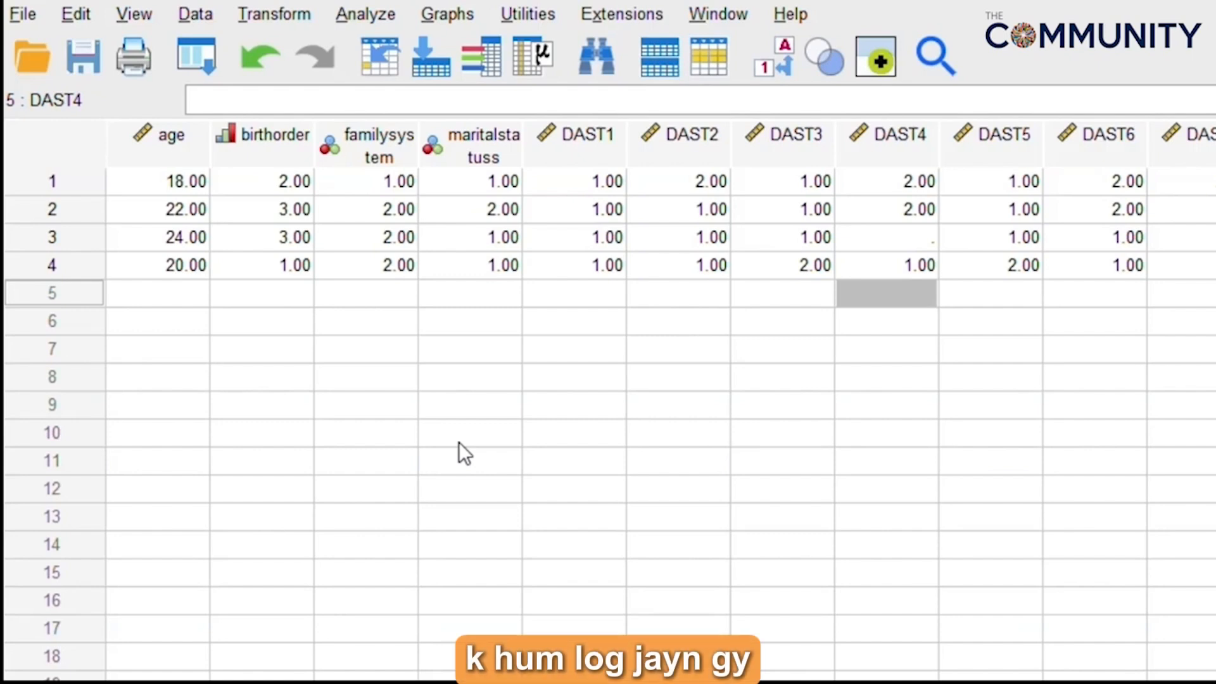
# Step: Run a Descriptives analysis on all ten DAST items, leaving out the demographic variables
pyautogui.click(351, 12)
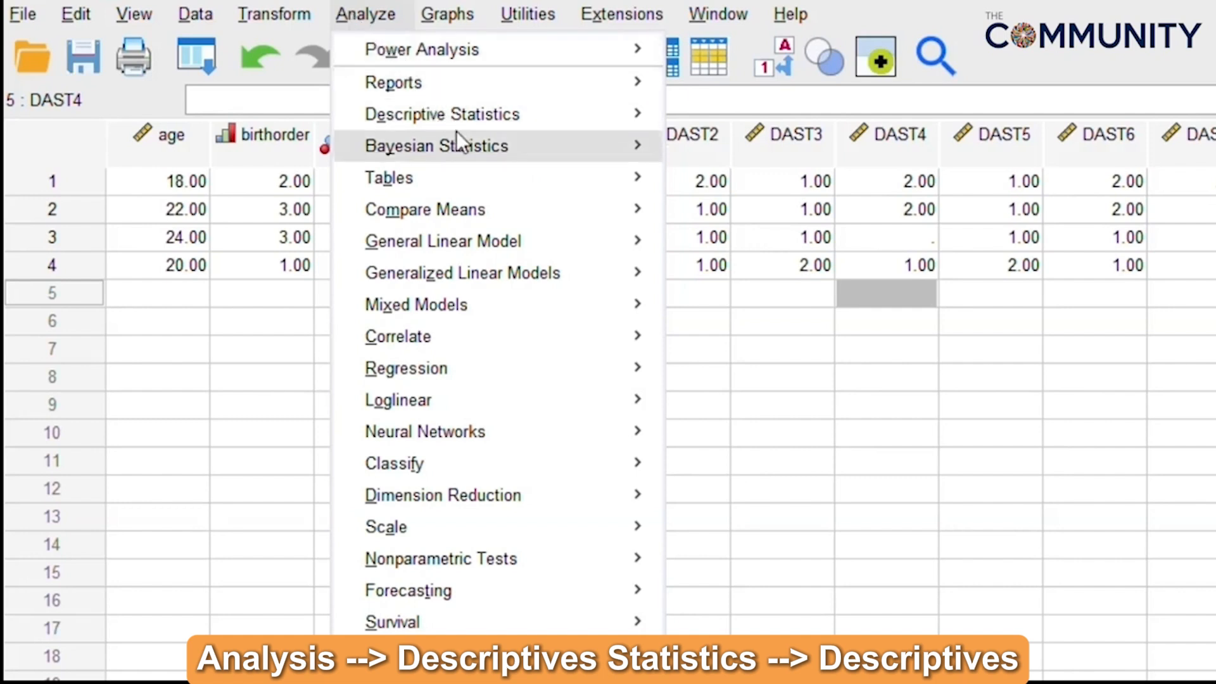
pyautogui.moveTo(526, 117)
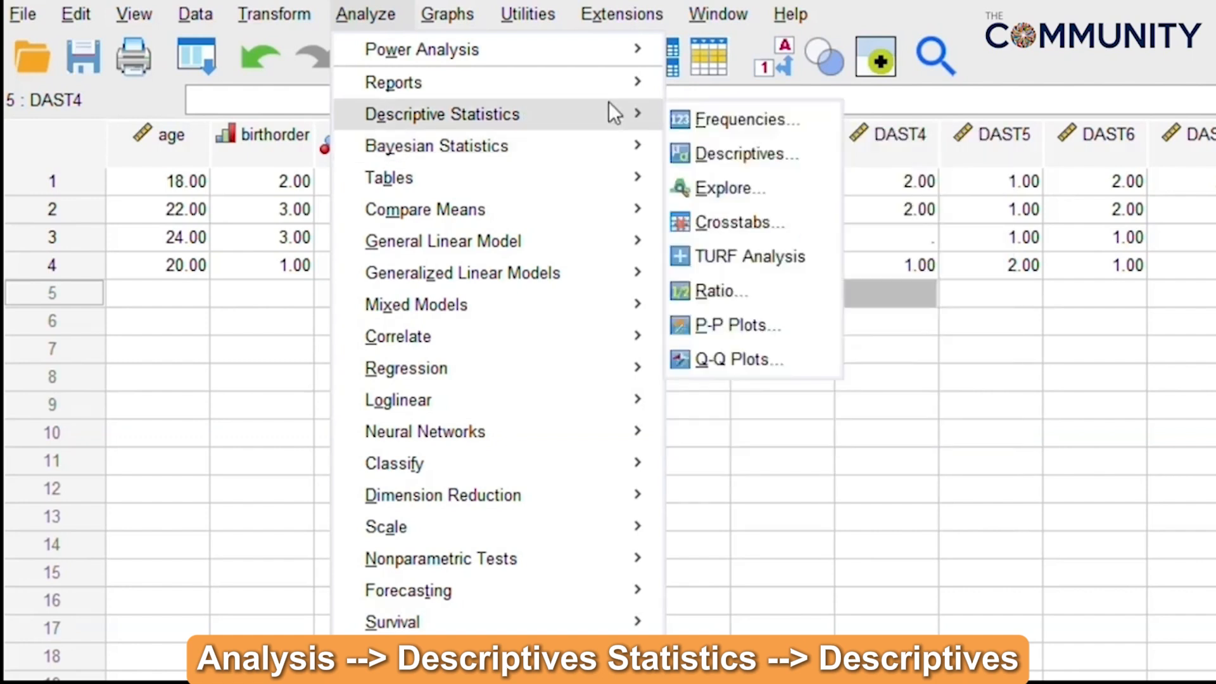
pyautogui.click(716, 152)
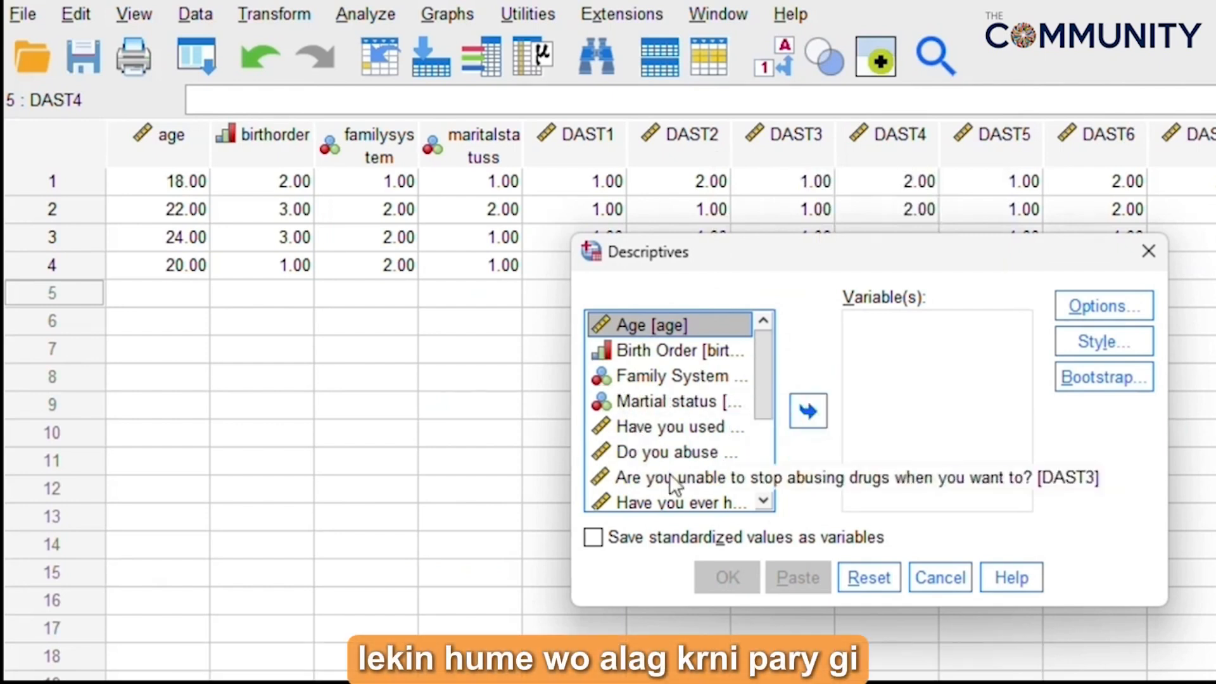
pyautogui.moveTo(764, 385); pyautogui.dragTo(765, 413)
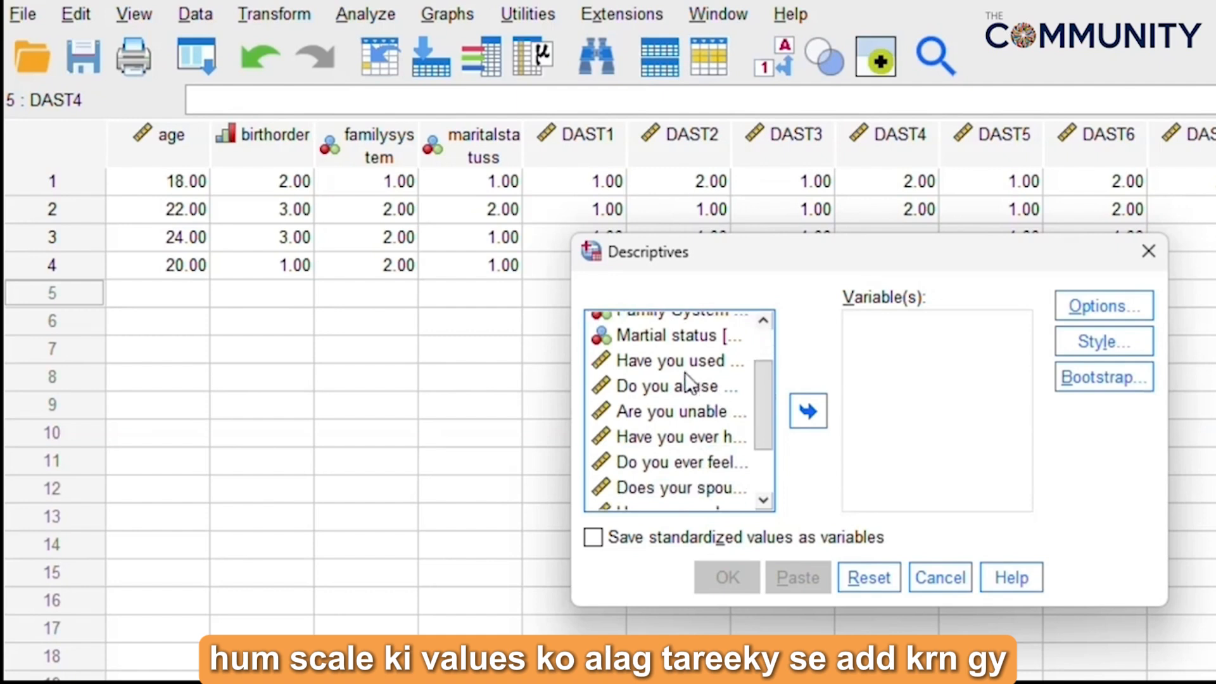
pyautogui.click(655, 362)
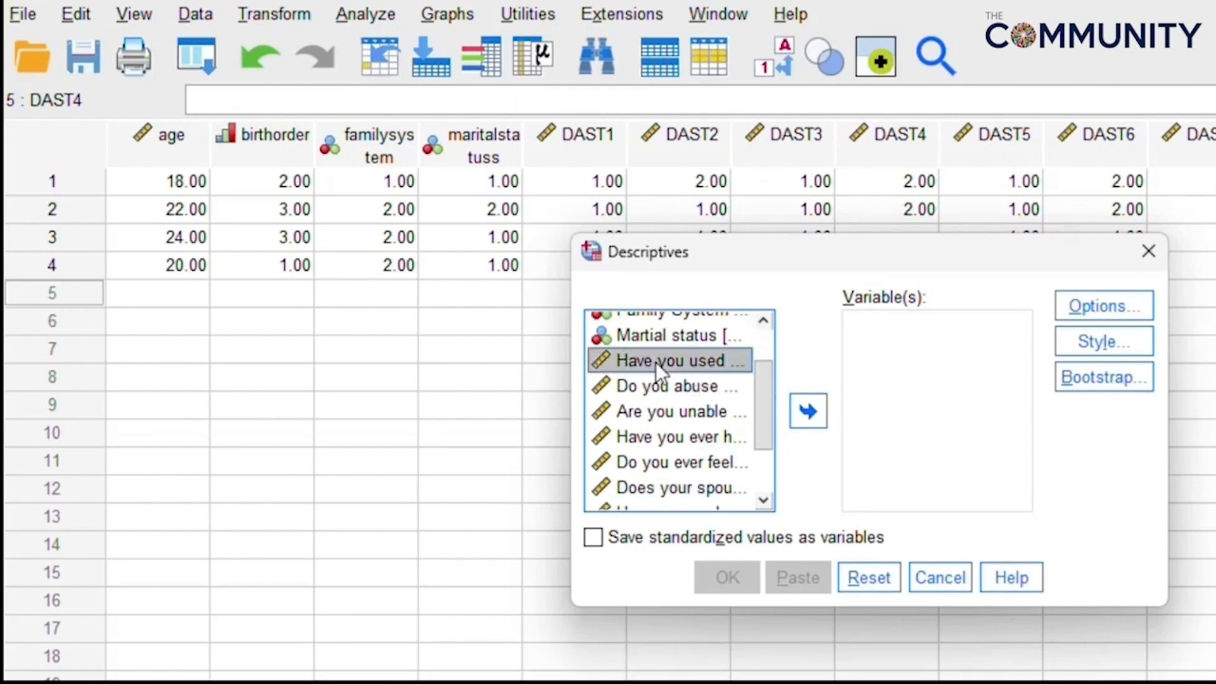
pyautogui.hotkey('shift', 'Down')
pyautogui.hotkey('shift', 'Down')
pyautogui.hotkey('shift', 'Down')
pyautogui.hotkey('shift', 'Down')
pyautogui.hotkey('shift', 'Down')
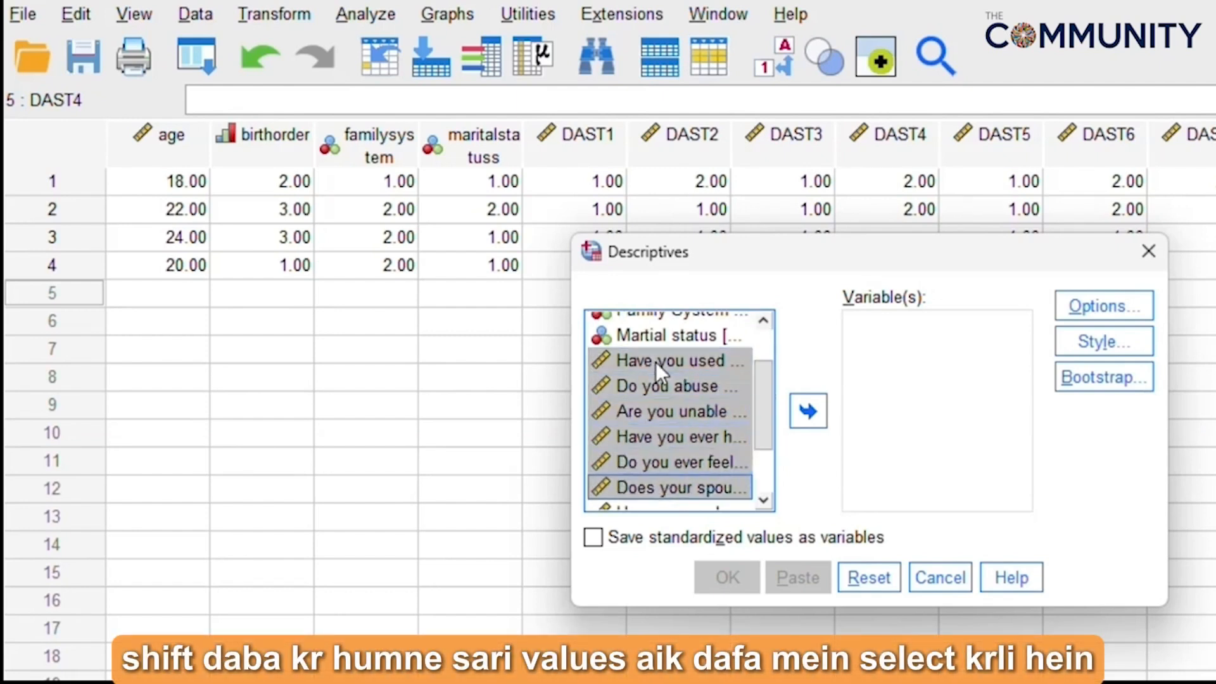
pyautogui.hotkey('shift', 'Down')
pyautogui.hotkey('shift', 'Down')
pyautogui.hotkey('shift', 'Down')
pyautogui.hotkey('shift', 'Down')
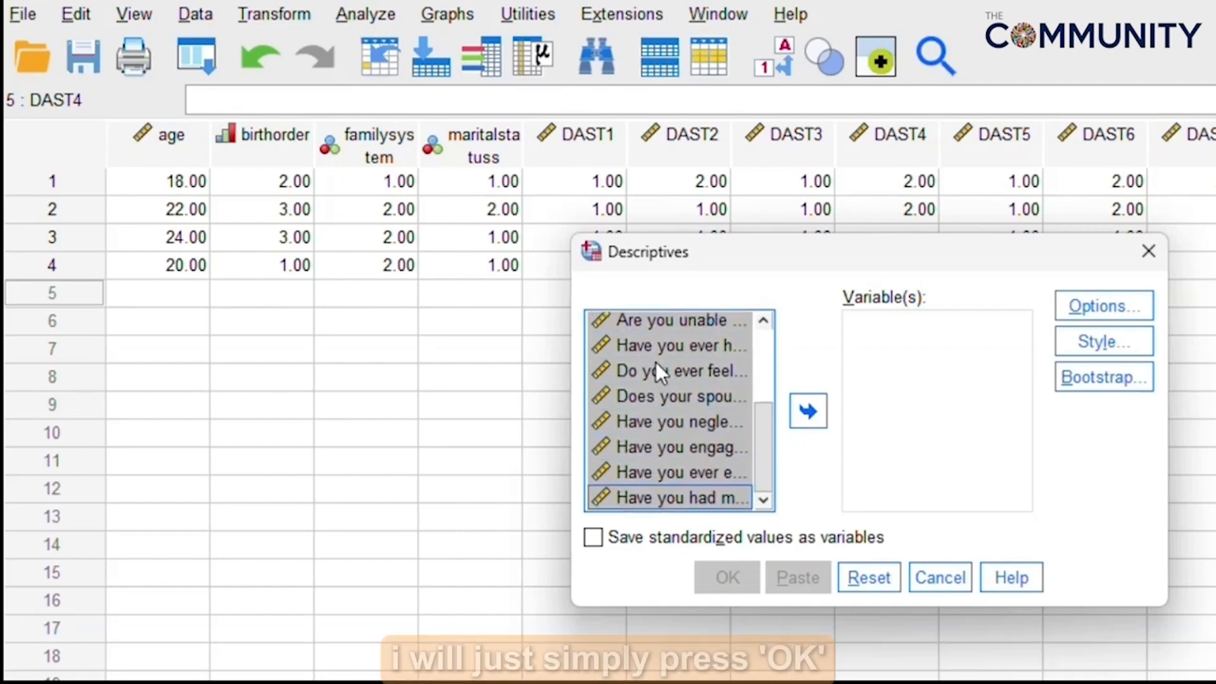
pyautogui.click(807, 410)
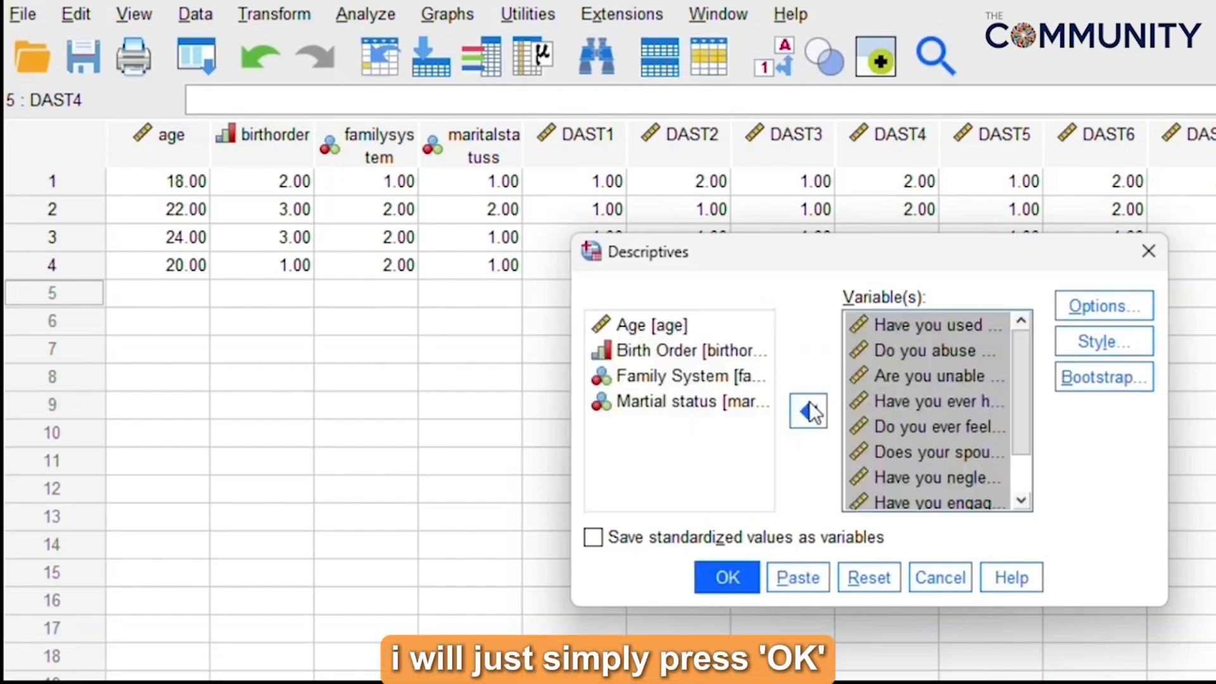
pyautogui.click(725, 576)
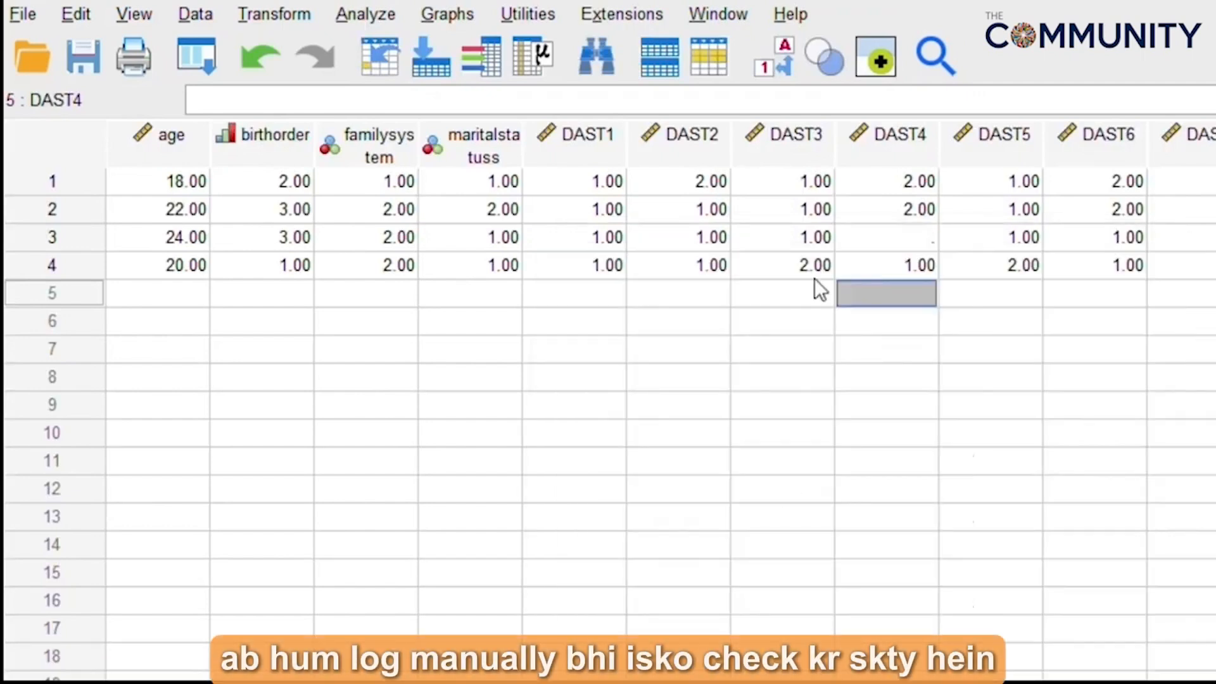
# Step: Fill in the third participant's missing DAST4 answer with 2 and rerun Descriptives on the DAST items
pyautogui.click(904, 240)
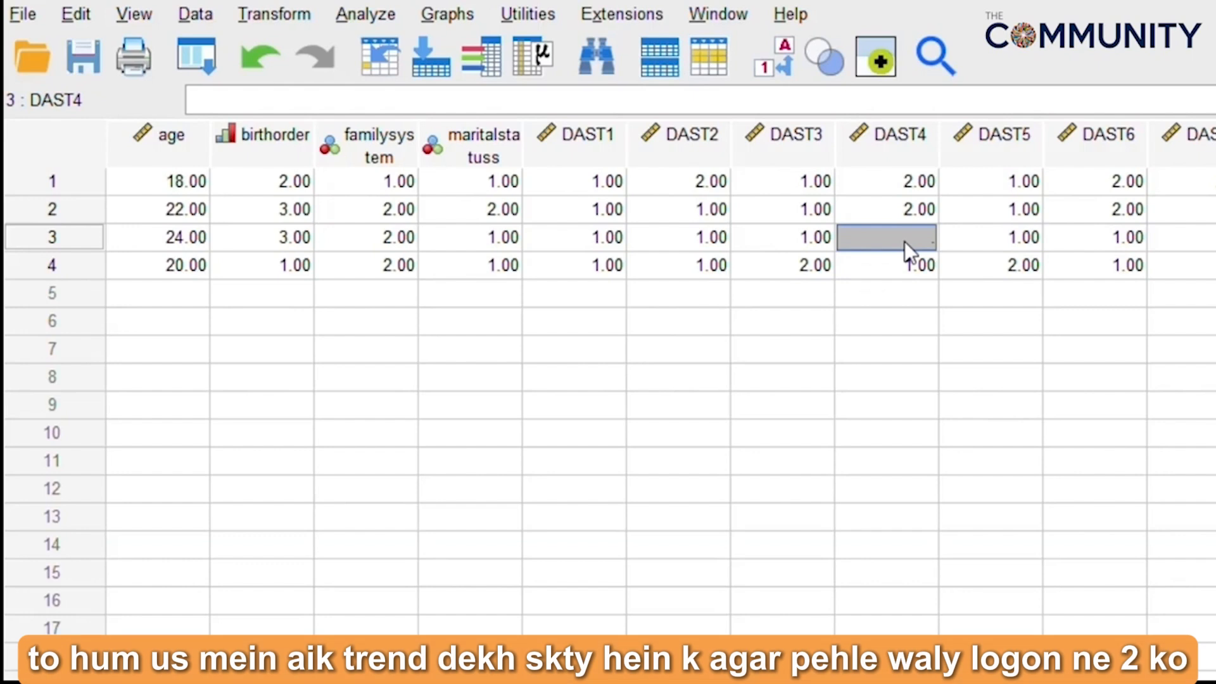
pyautogui.write('2')
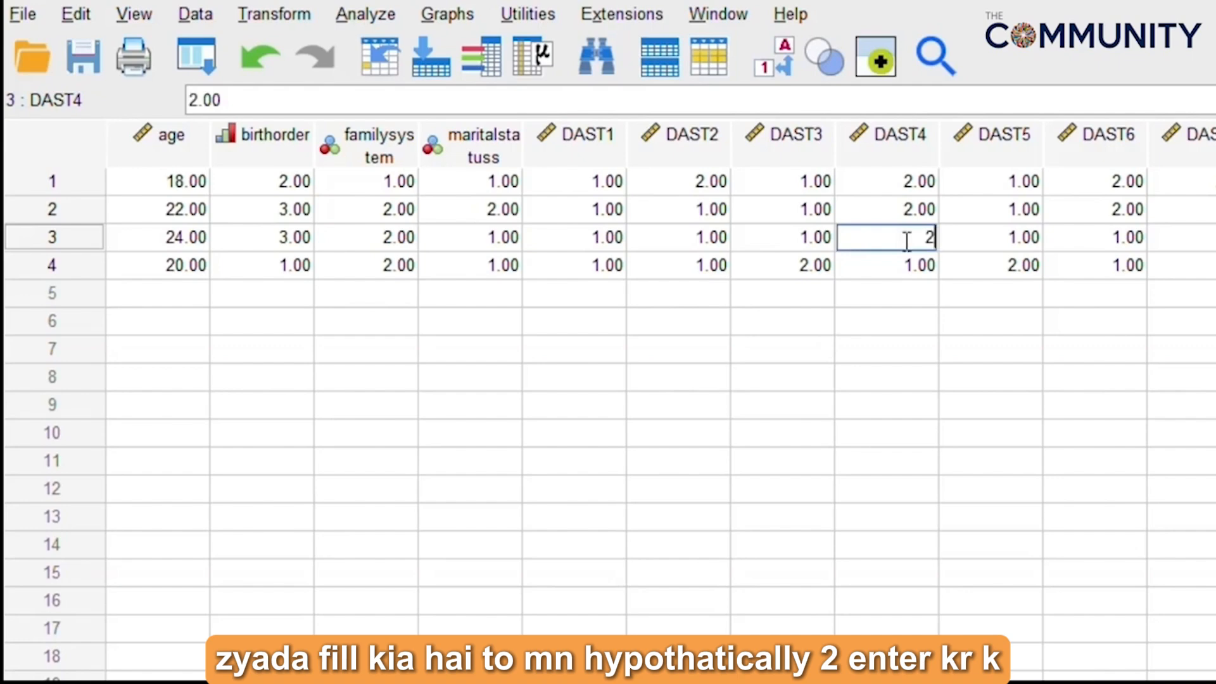
pyautogui.click(366, 14)
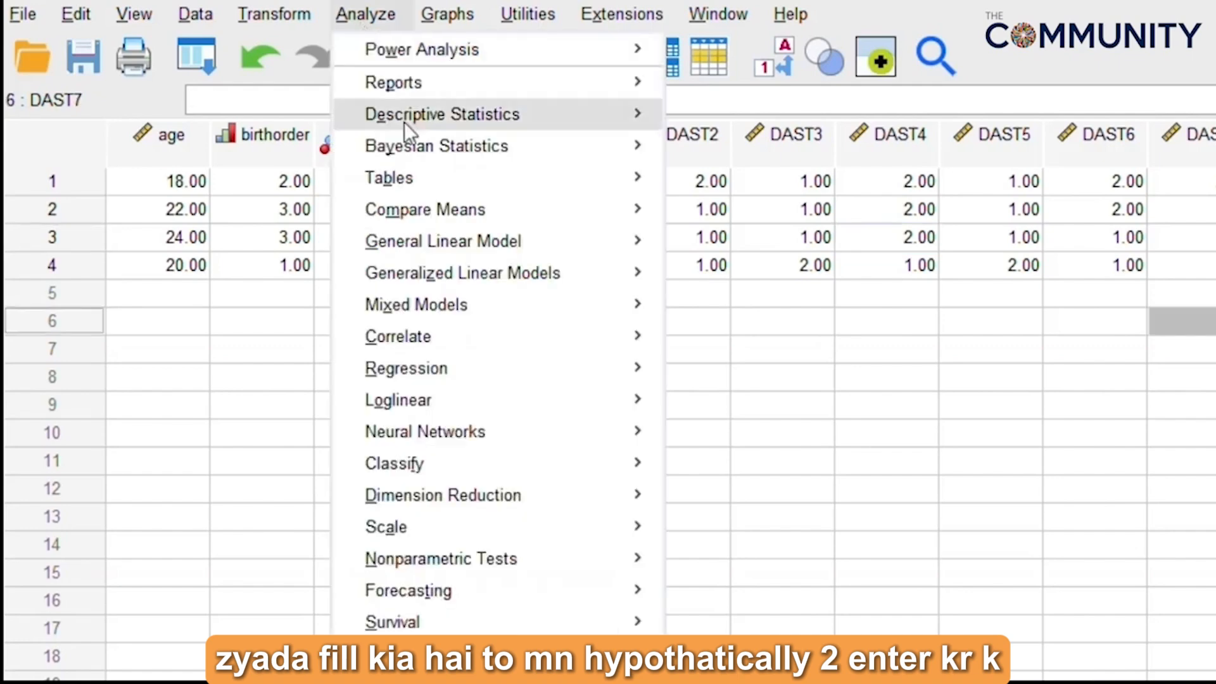
pyautogui.moveTo(489, 123)
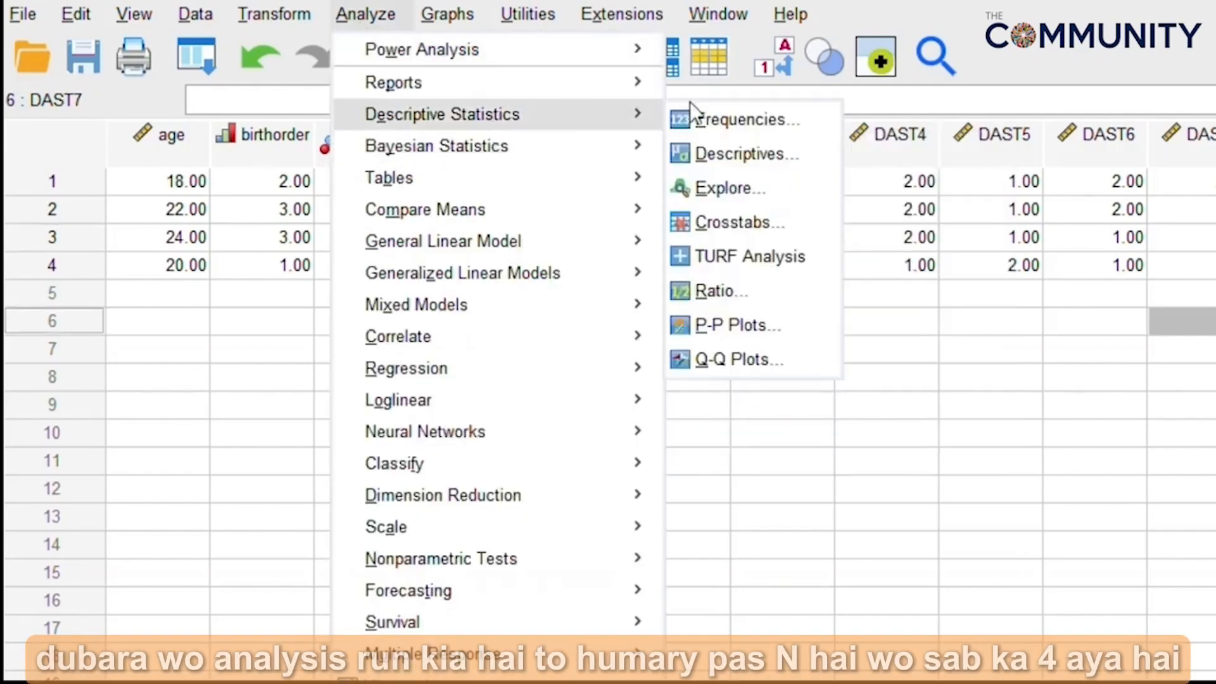
pyautogui.click(718, 153)
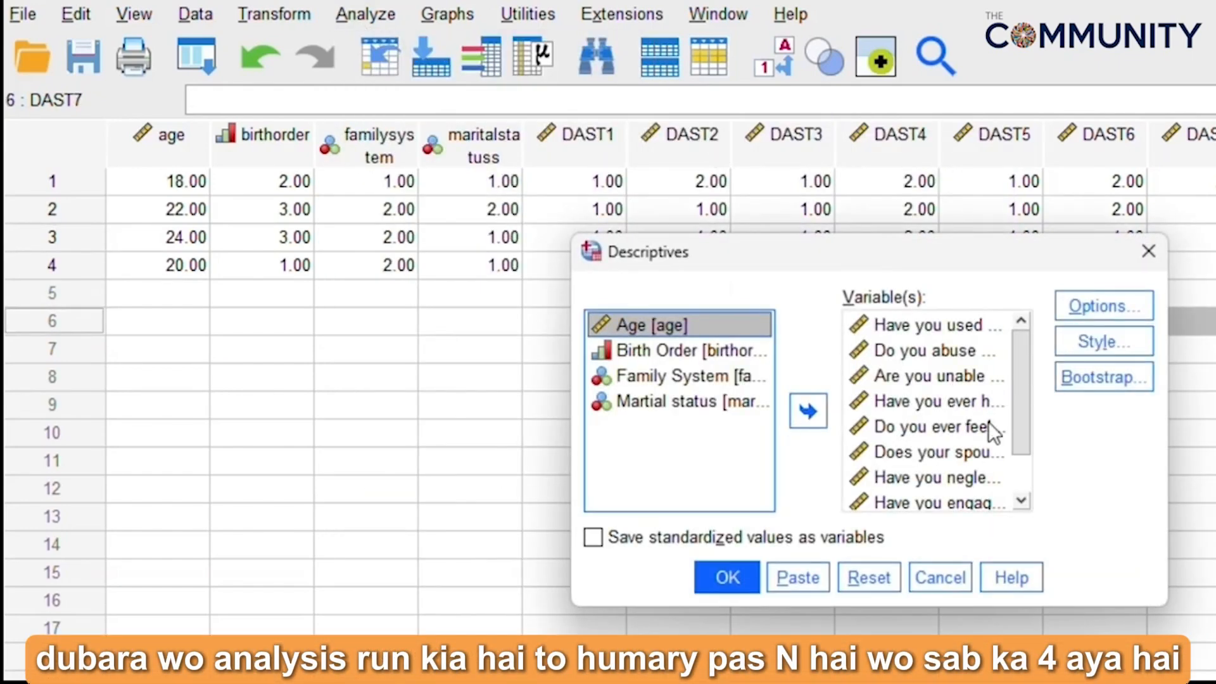
pyautogui.click(740, 570)
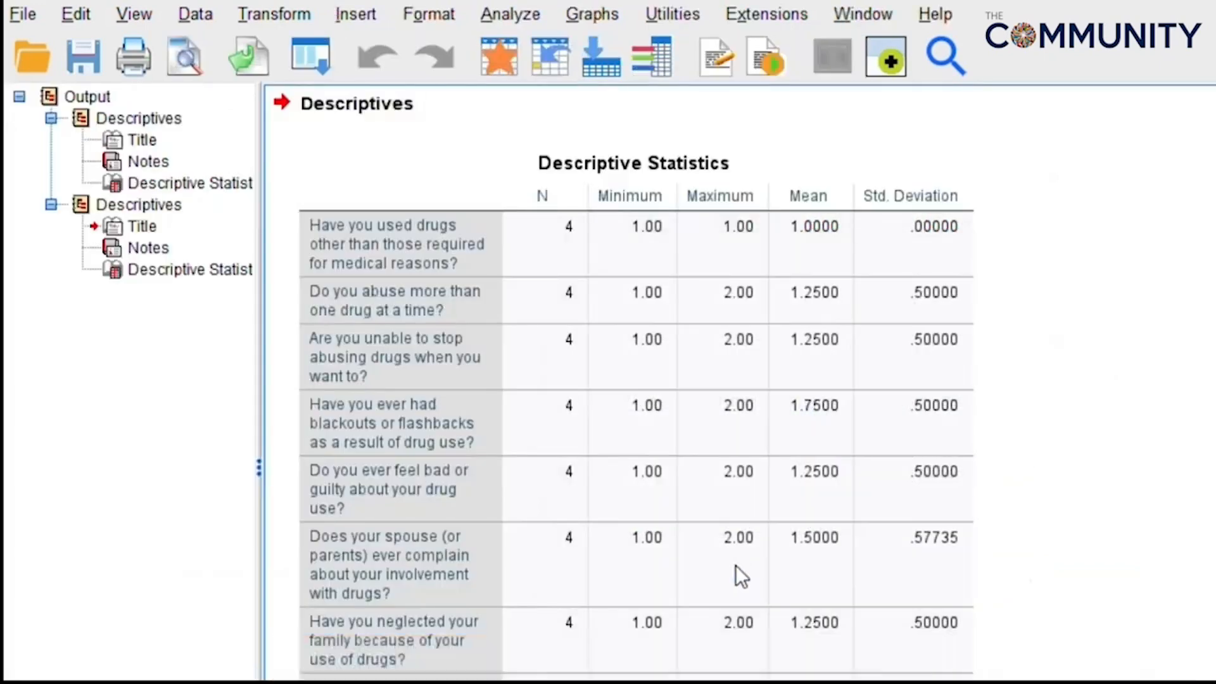